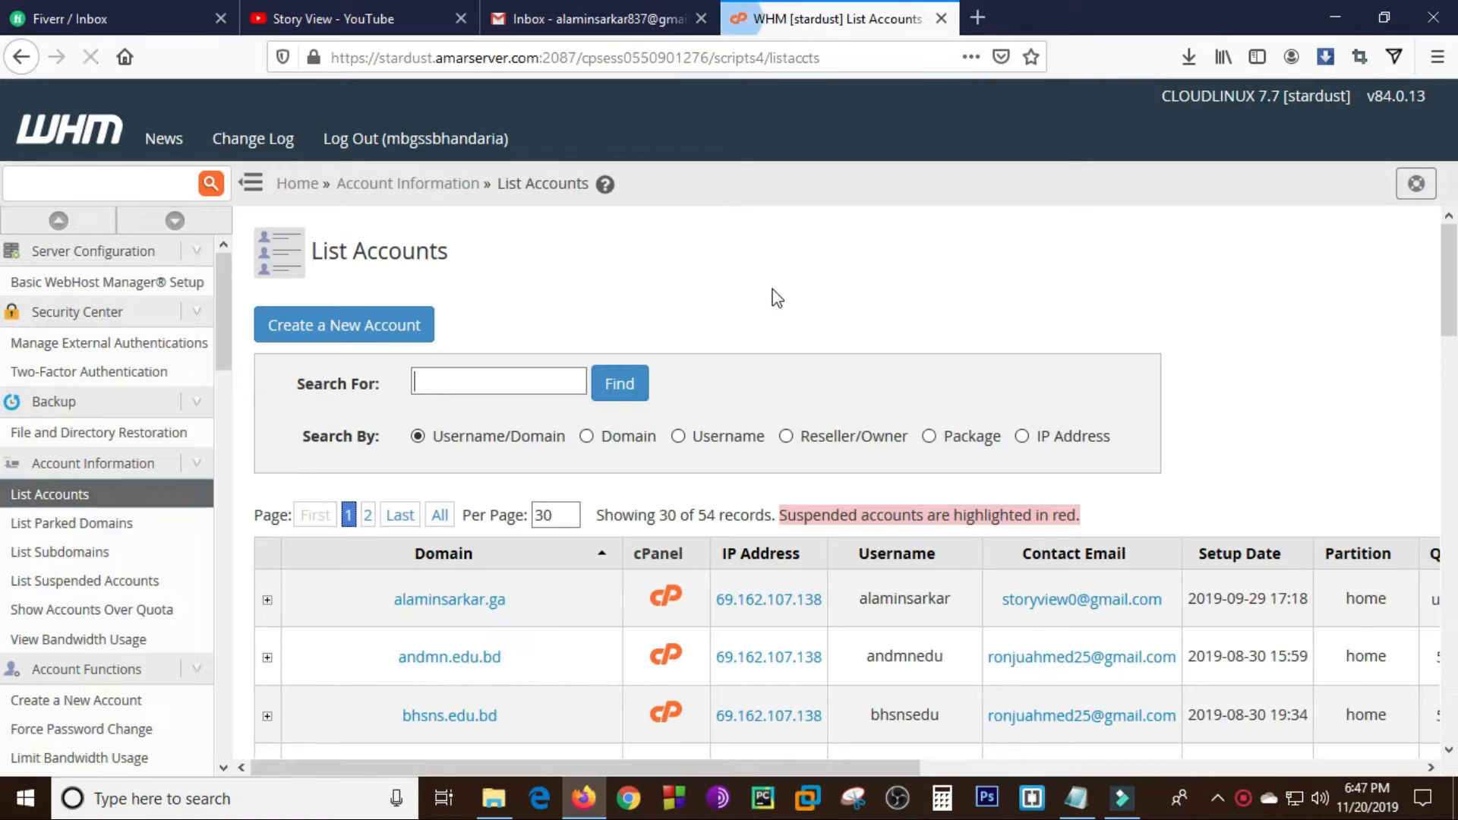
# - Search the account list for "story" and open the cPanel of the storyview.ga account
pyautogui.click(487, 376)
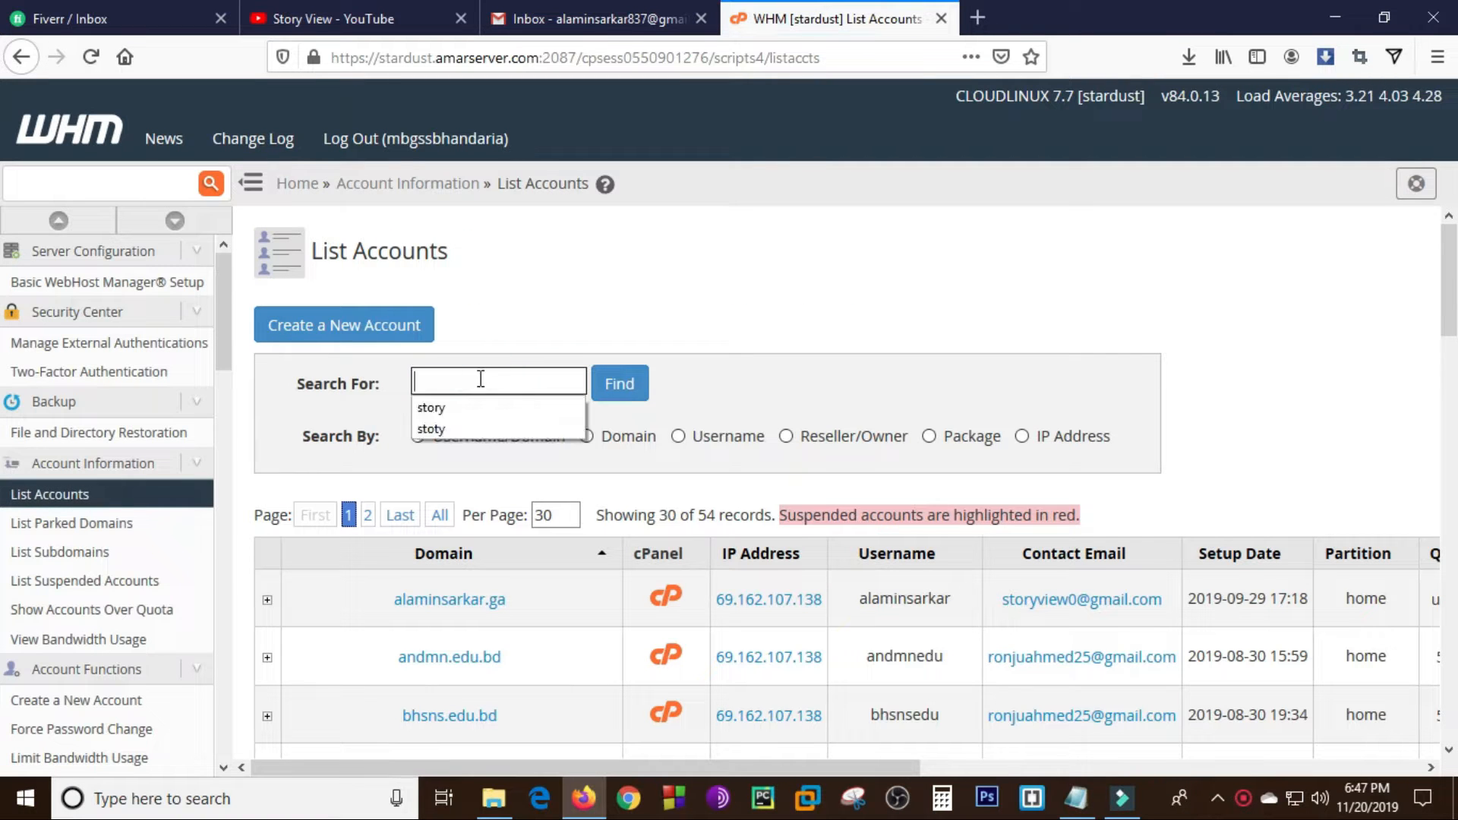
pyautogui.click(466, 406)
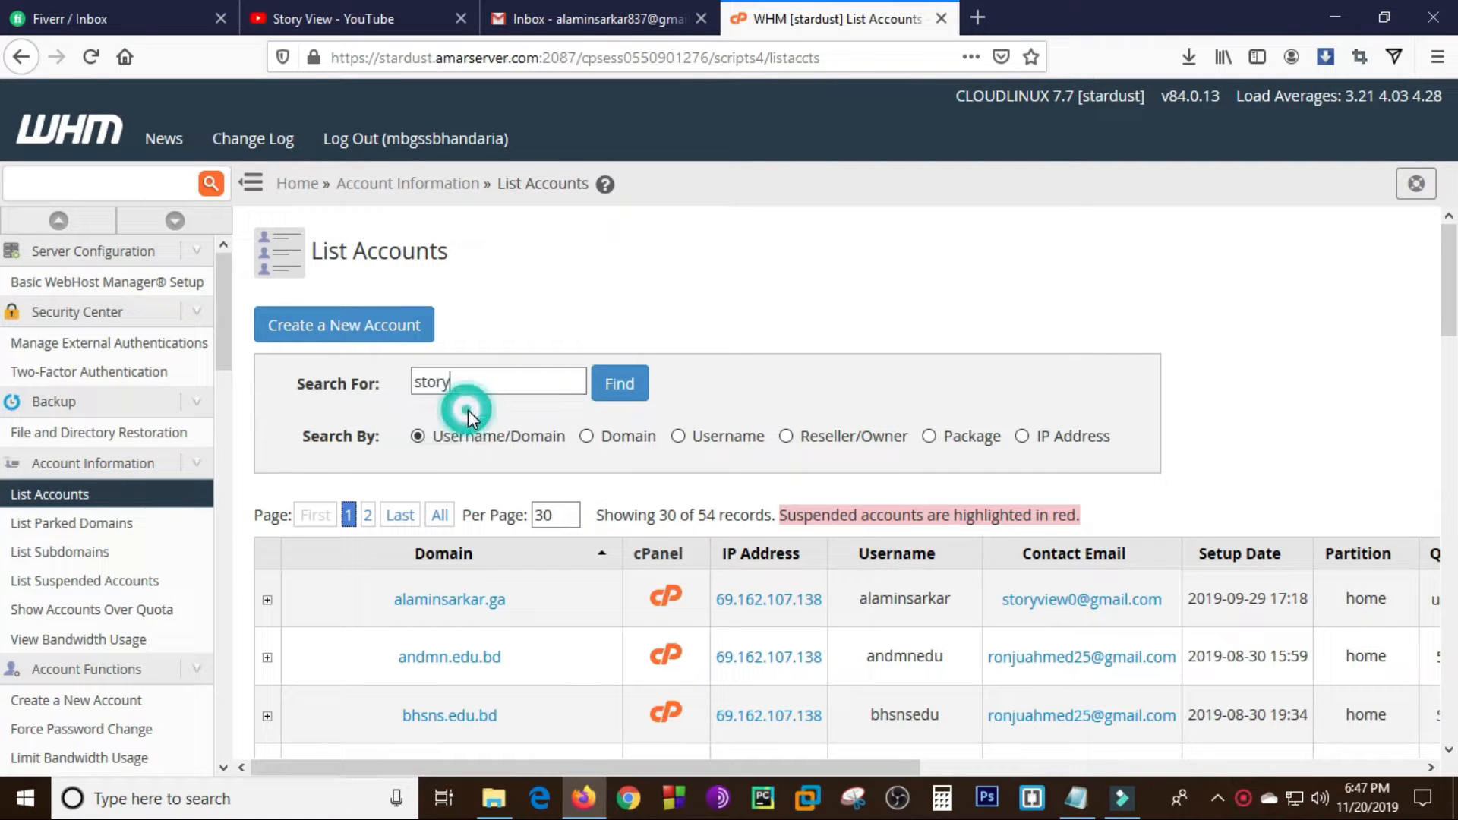
pyautogui.click(615, 391)
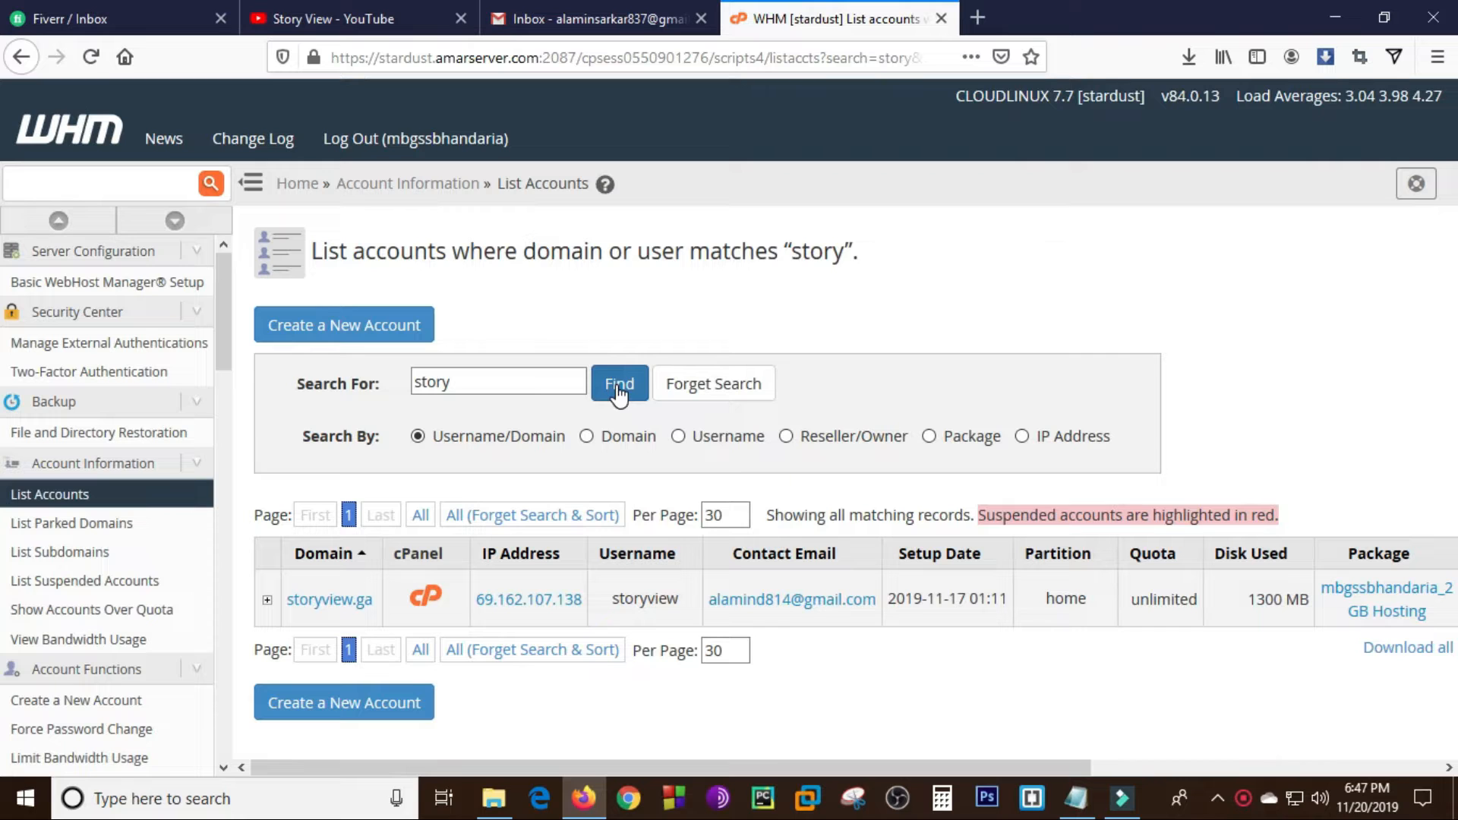
pyautogui.click(422, 599)
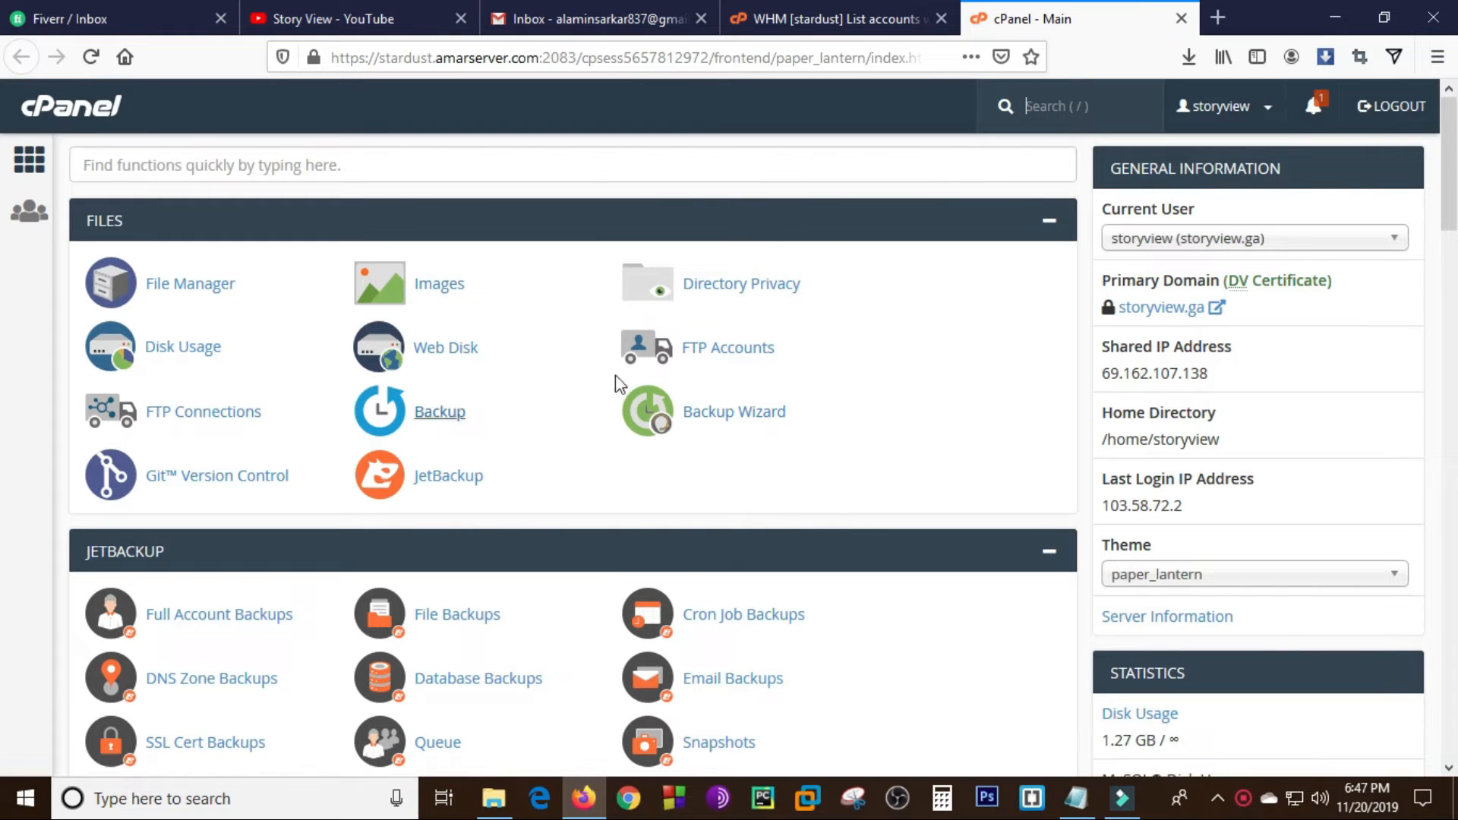
# - Open the Subdomains page from the Domains section of the storyview.ga cPanel
pyautogui.scroll(-3, 4, 168)
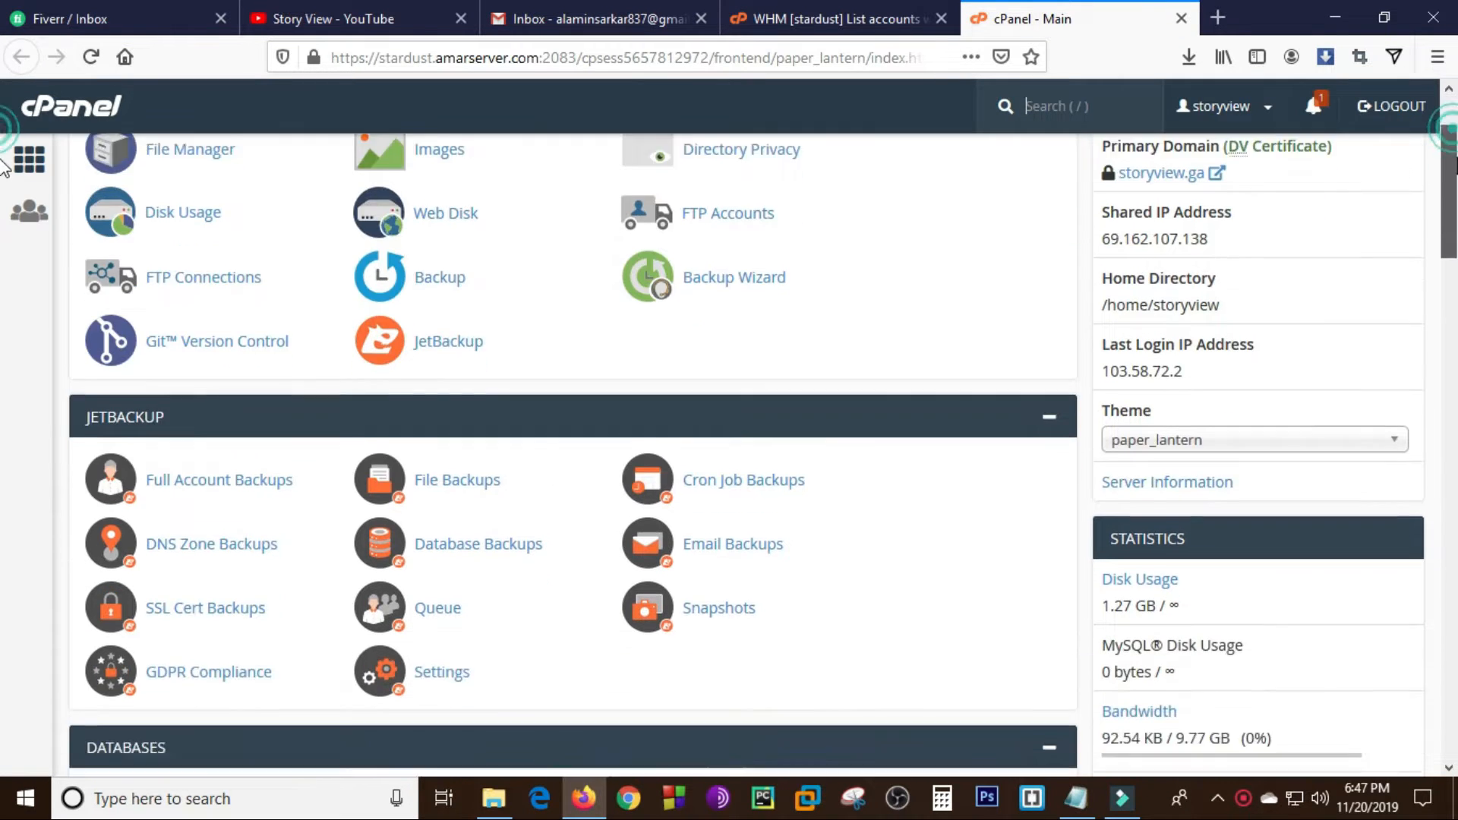
pyautogui.scroll(-1, 4, 173)
pyautogui.scroll(-8, 3, 180)
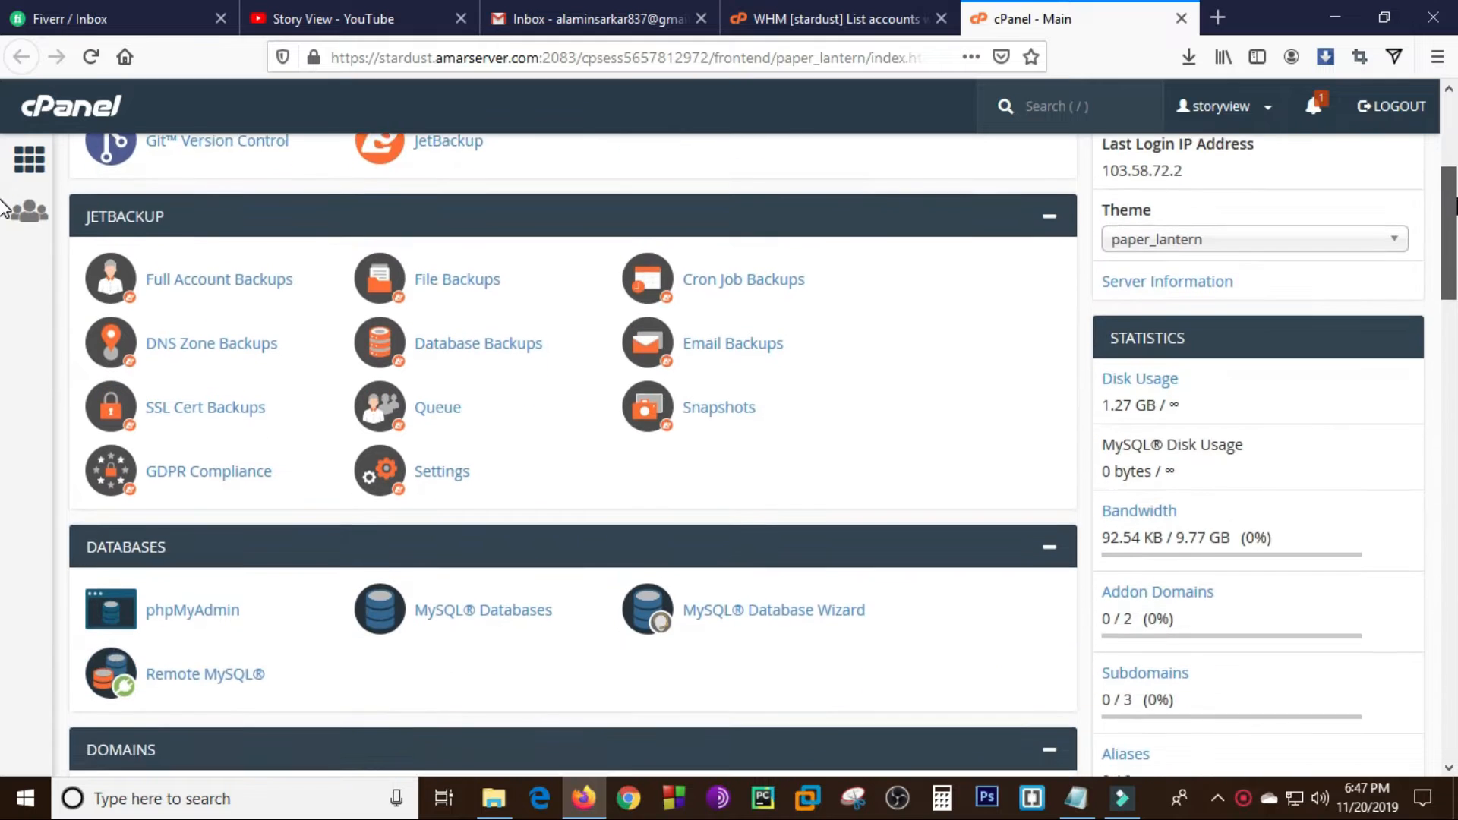
pyautogui.scroll(-1, 4, 281)
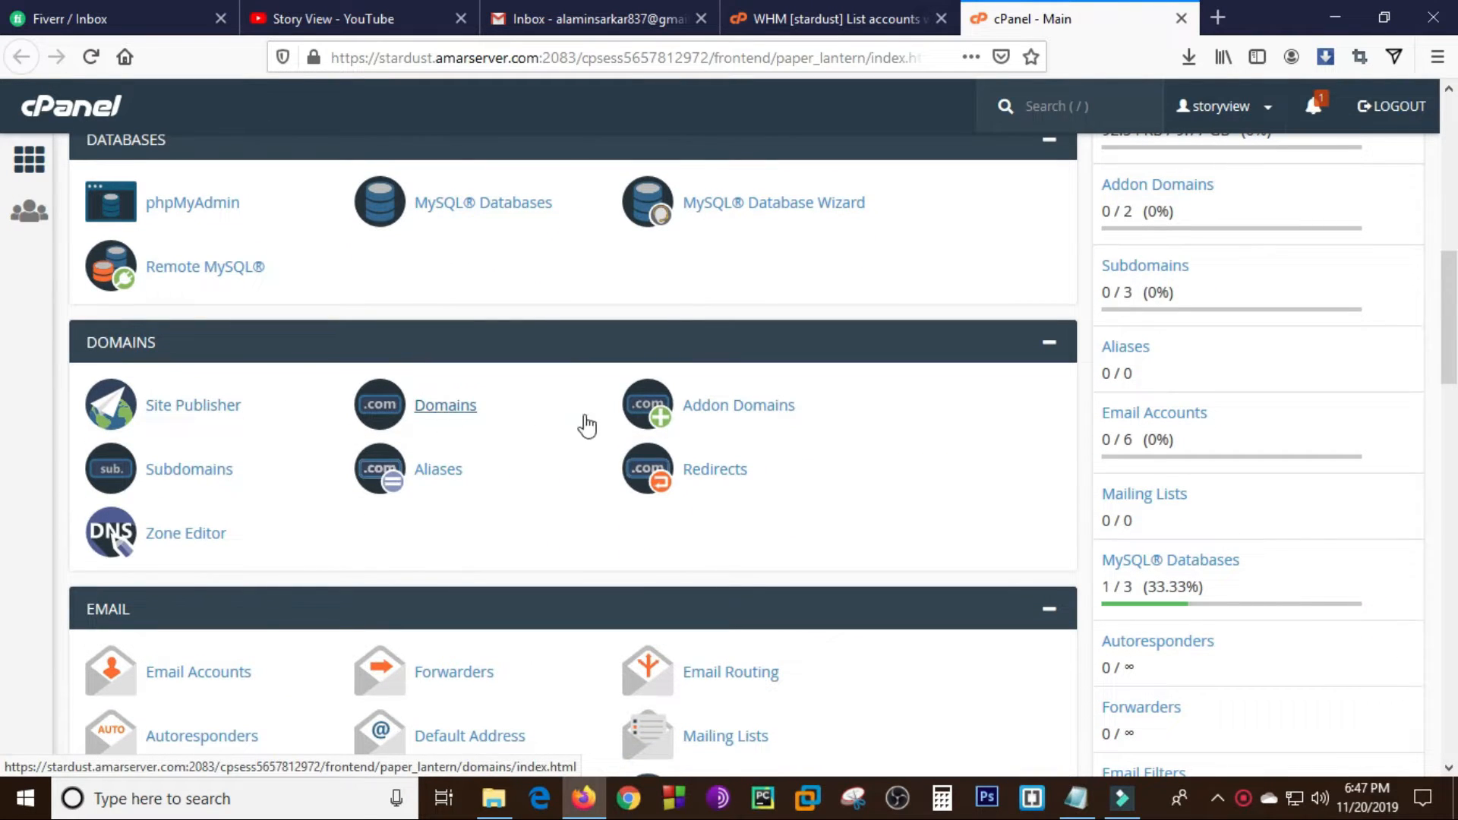
pyautogui.click(174, 475)
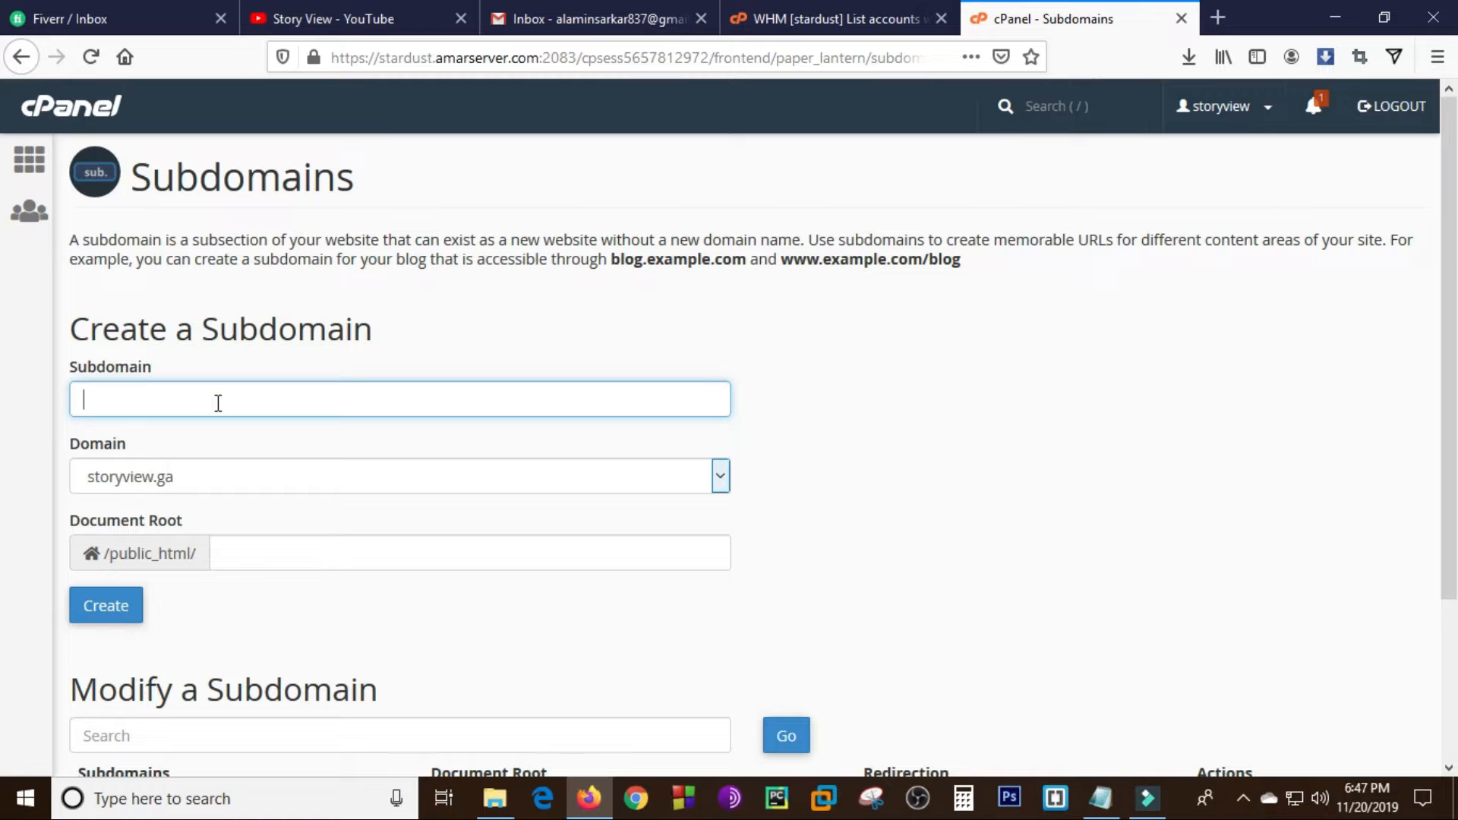
# - Create the subdomain "school" under storyview.ga with the document root /public_html/school
pyautogui.click(130, 396)
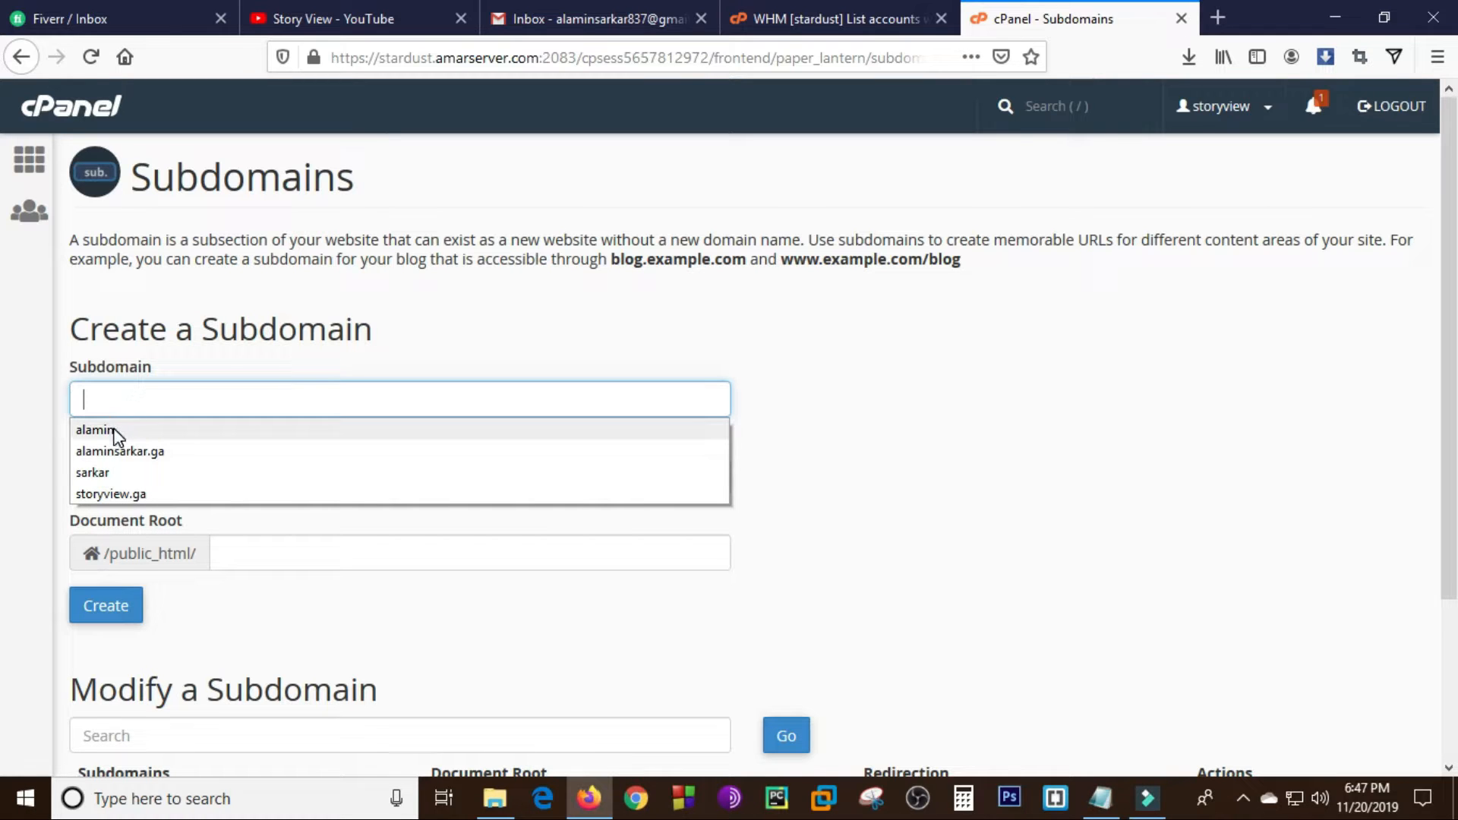
pyautogui.click(144, 398)
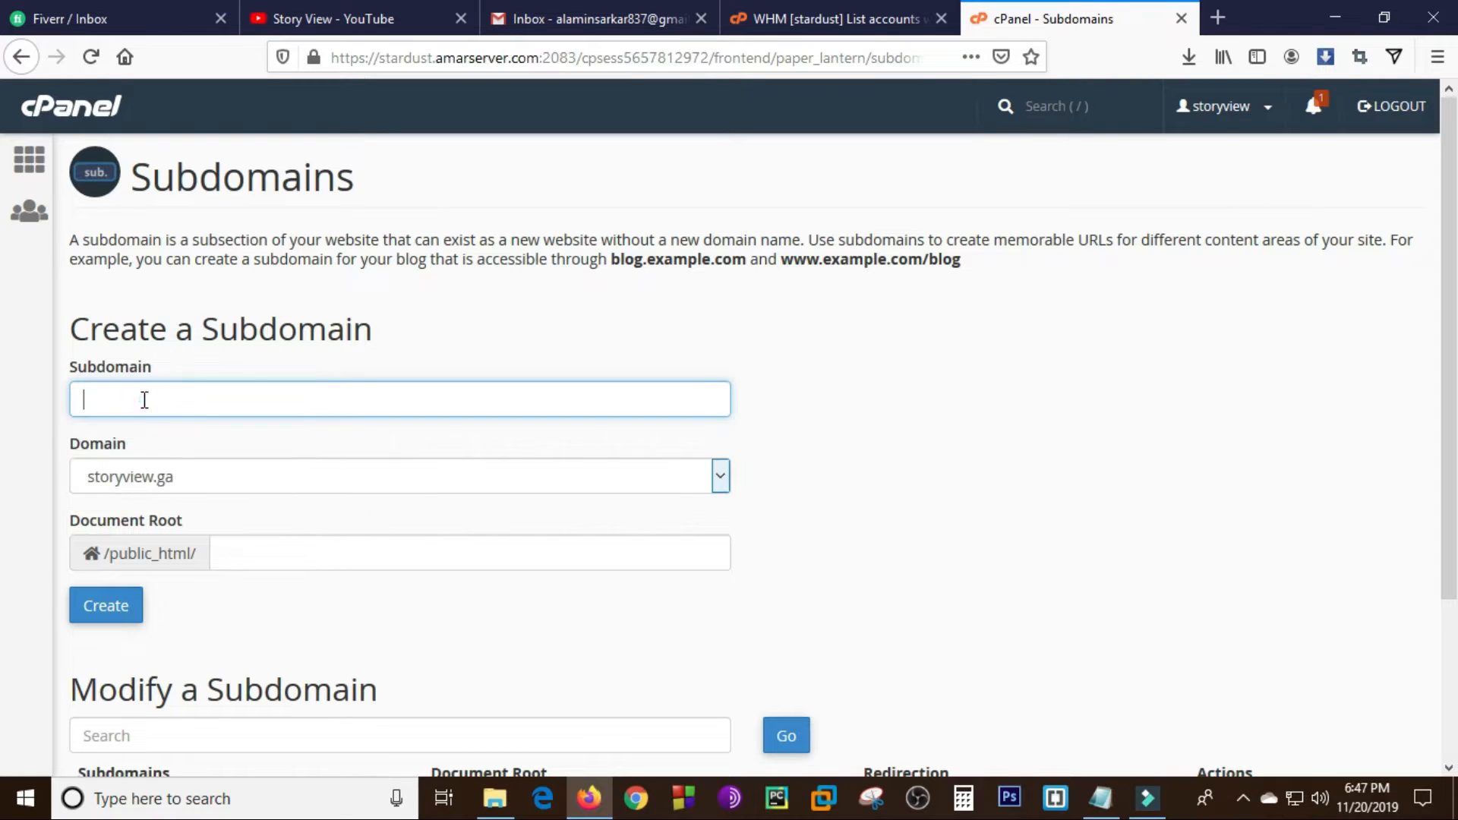
pyautogui.write('school')
pyautogui.click(203, 481)
pyautogui.click(202, 480)
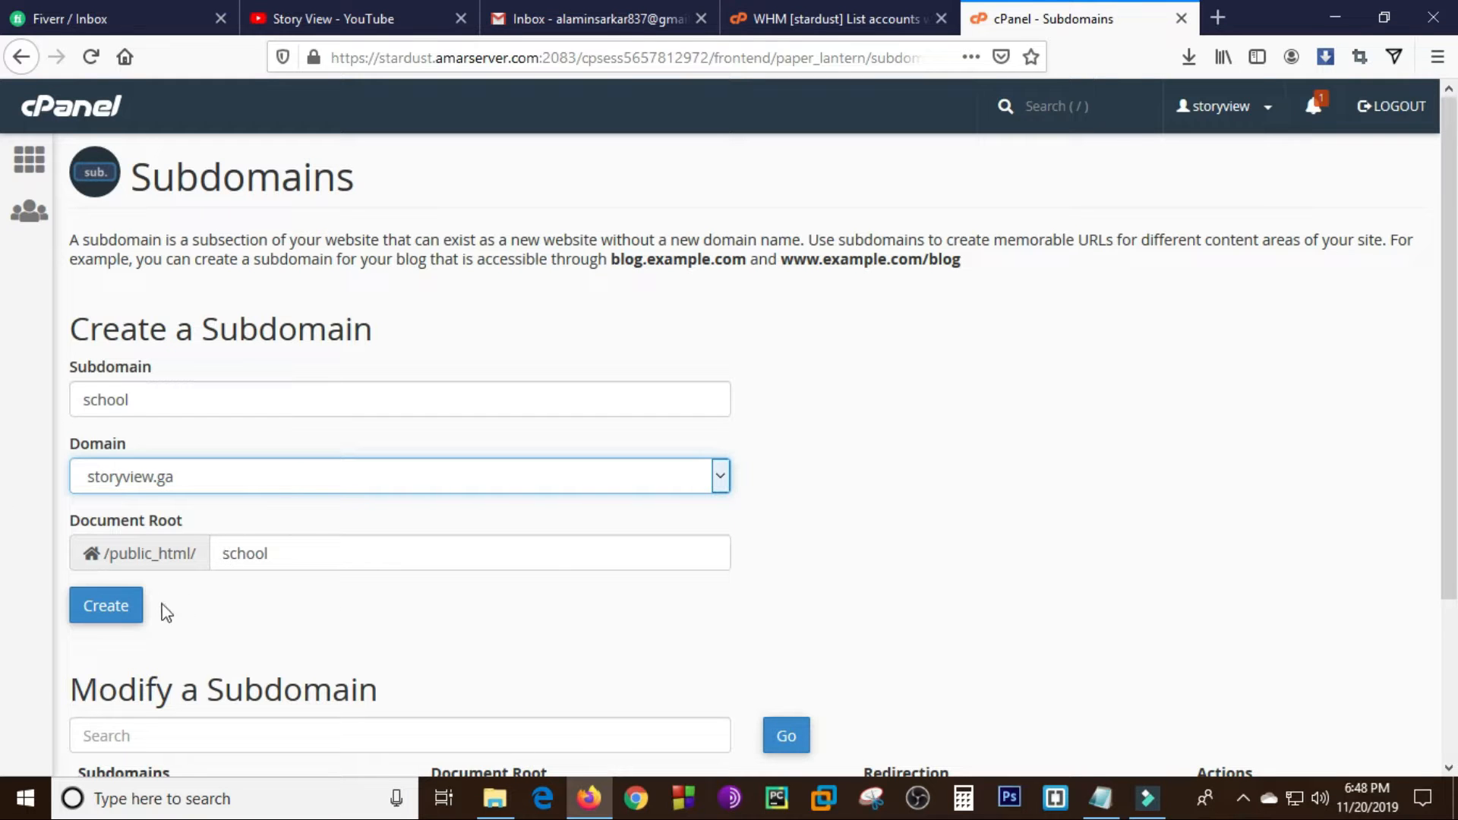
pyautogui.click(125, 613)
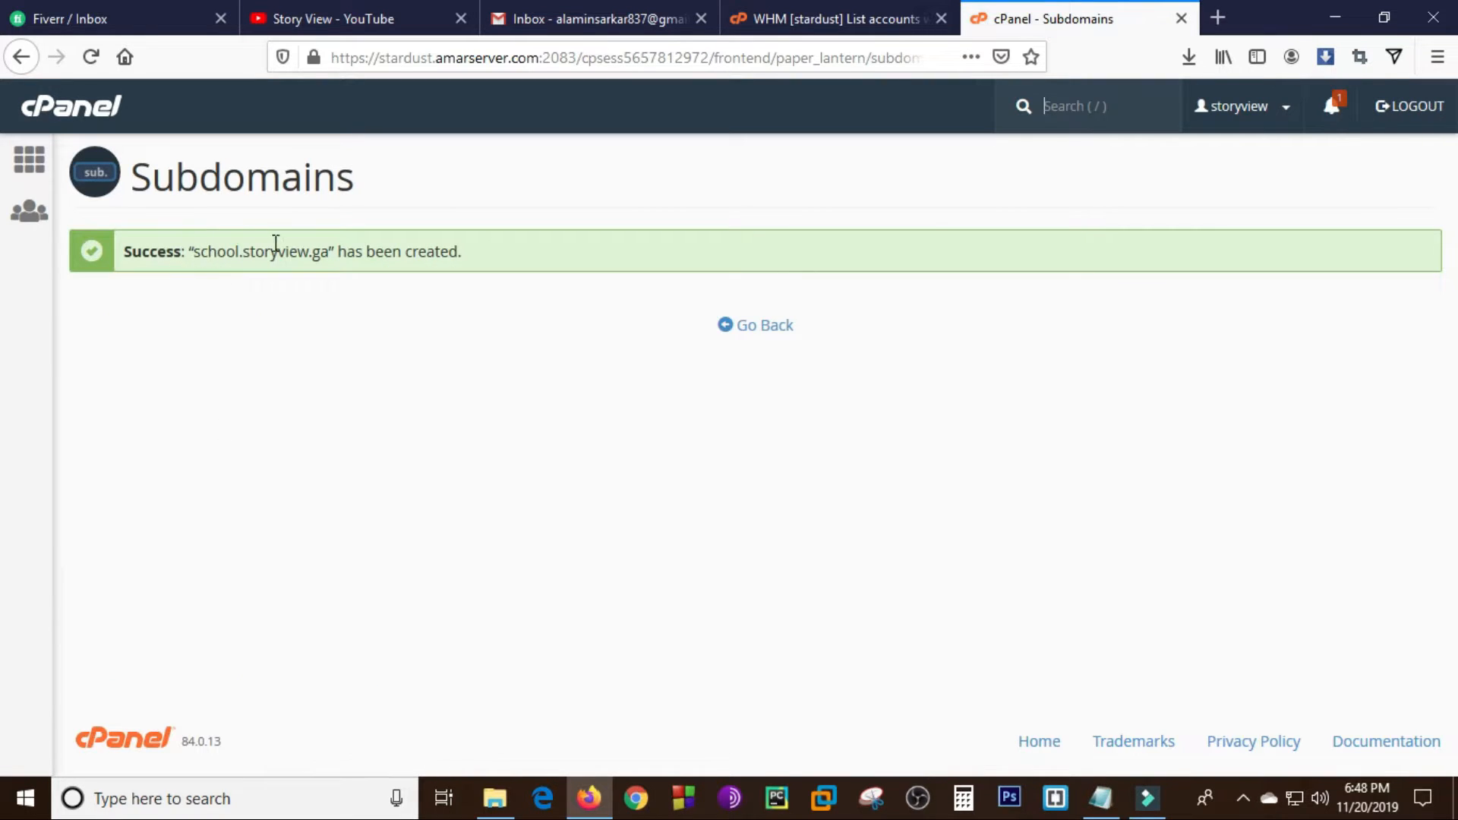
# - Return to the Subdomains page and check the school.storyview.ga entry in the list of existing subdomains
pyautogui.moveTo(193, 252); pyautogui.dragTo(335, 254)
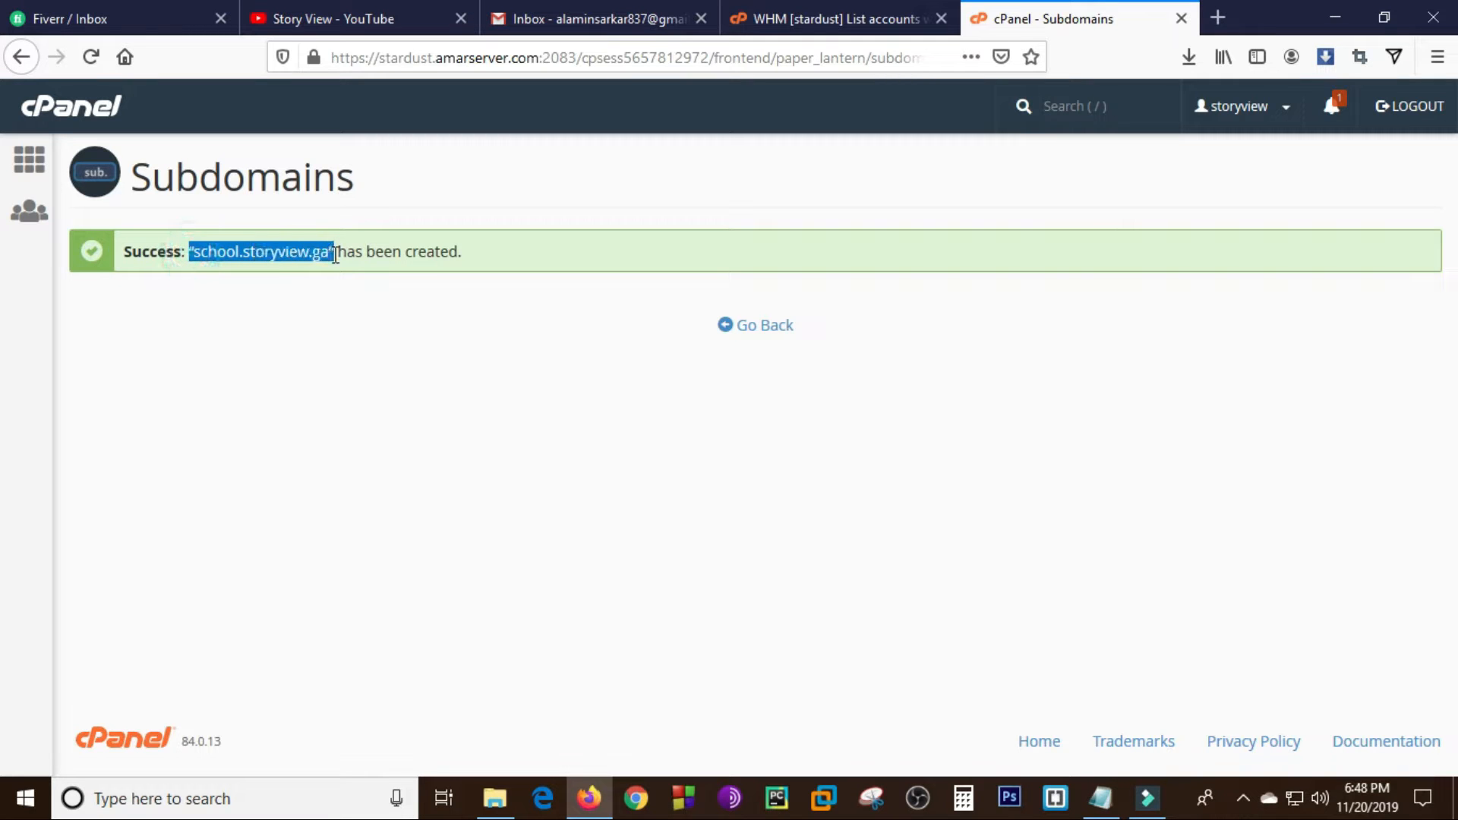
pyautogui.click(771, 328)
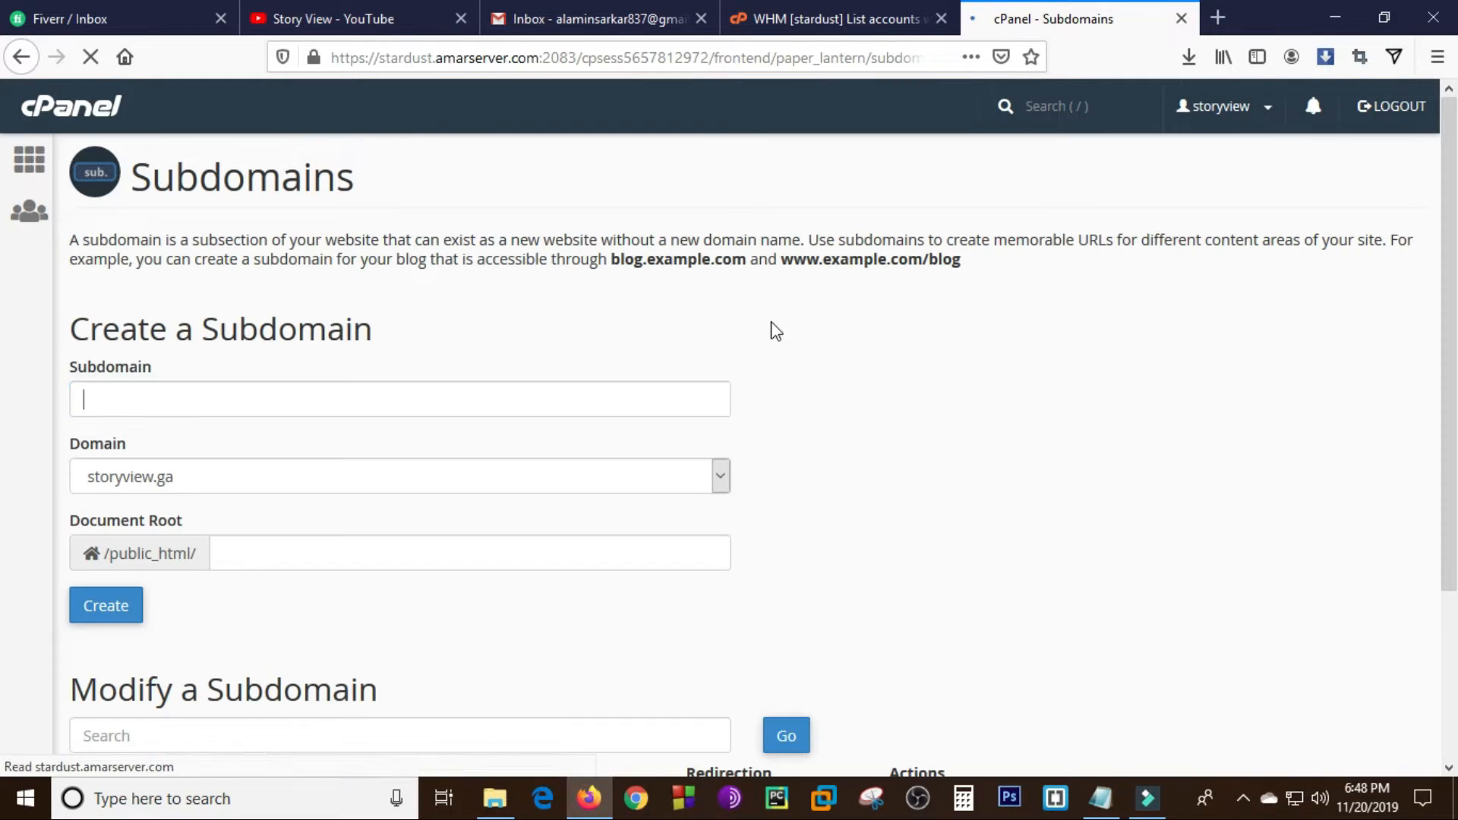
pyautogui.scroll(-3, 7, 410)
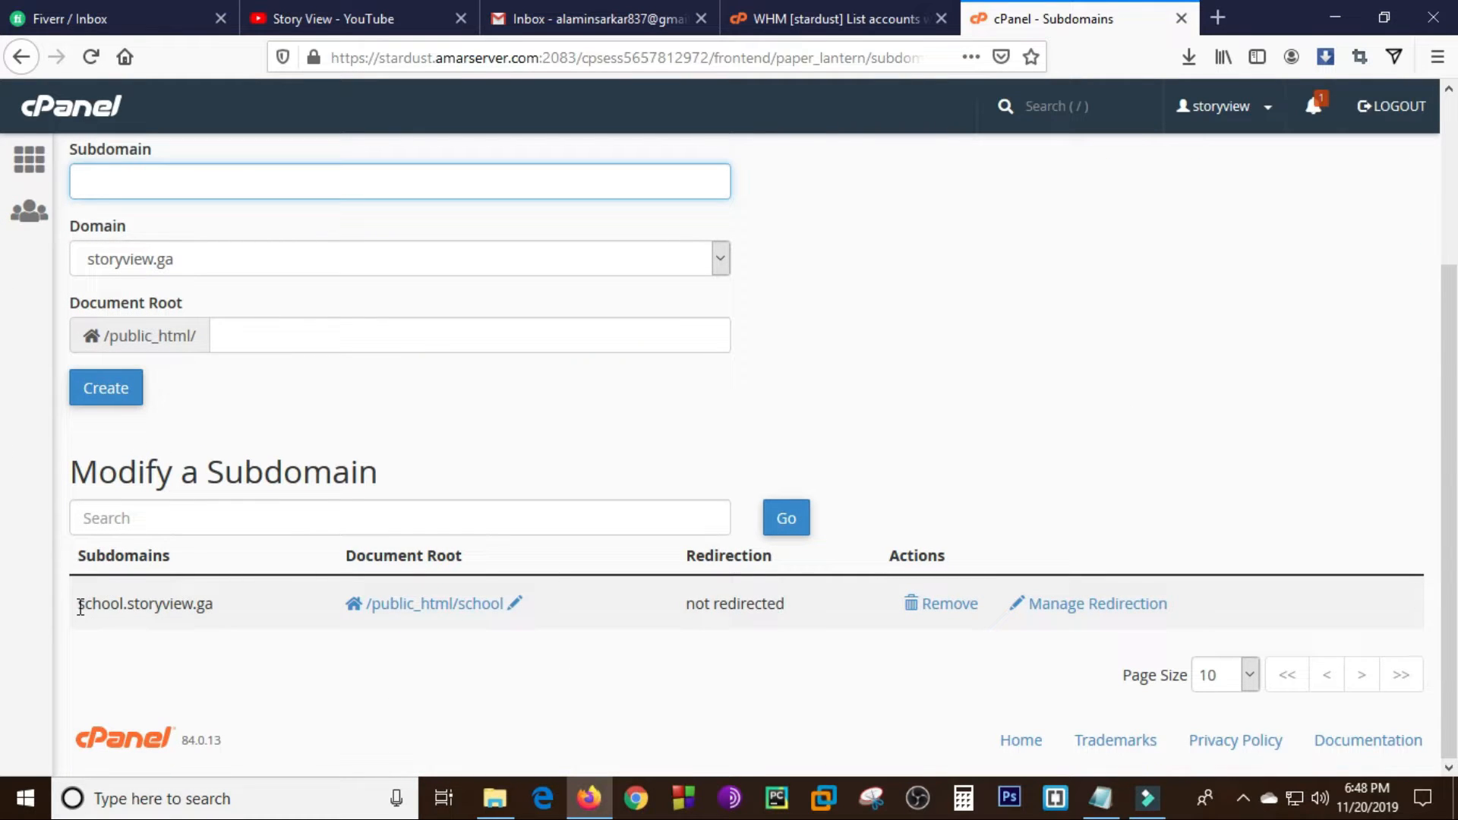
pyautogui.moveTo(82, 605); pyautogui.dragTo(226, 607)
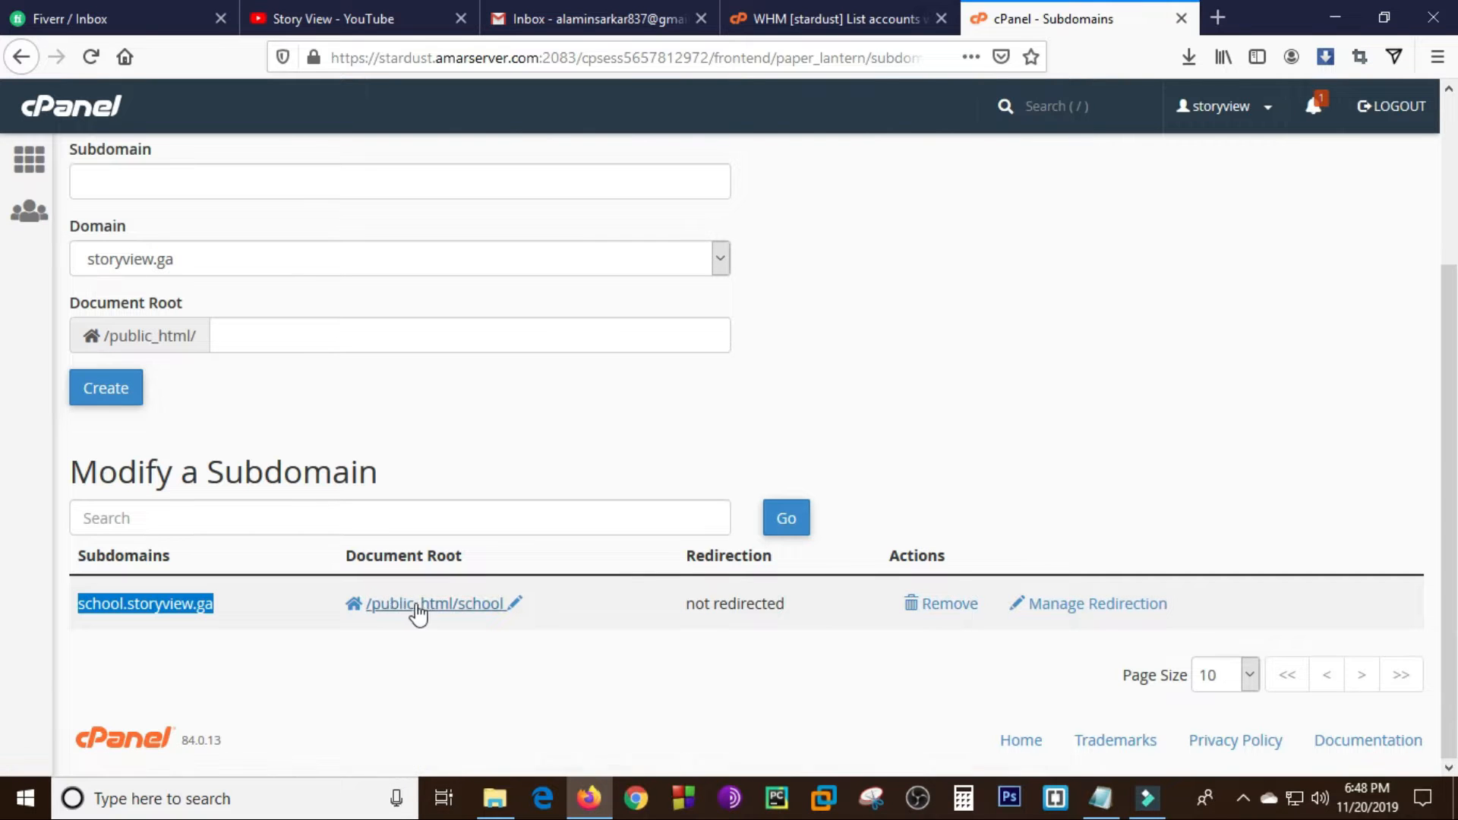
# - Open the File Manager from the cPanel home page and go to the public_html/school folder
pyautogui.scroll(2, 1446, 327)
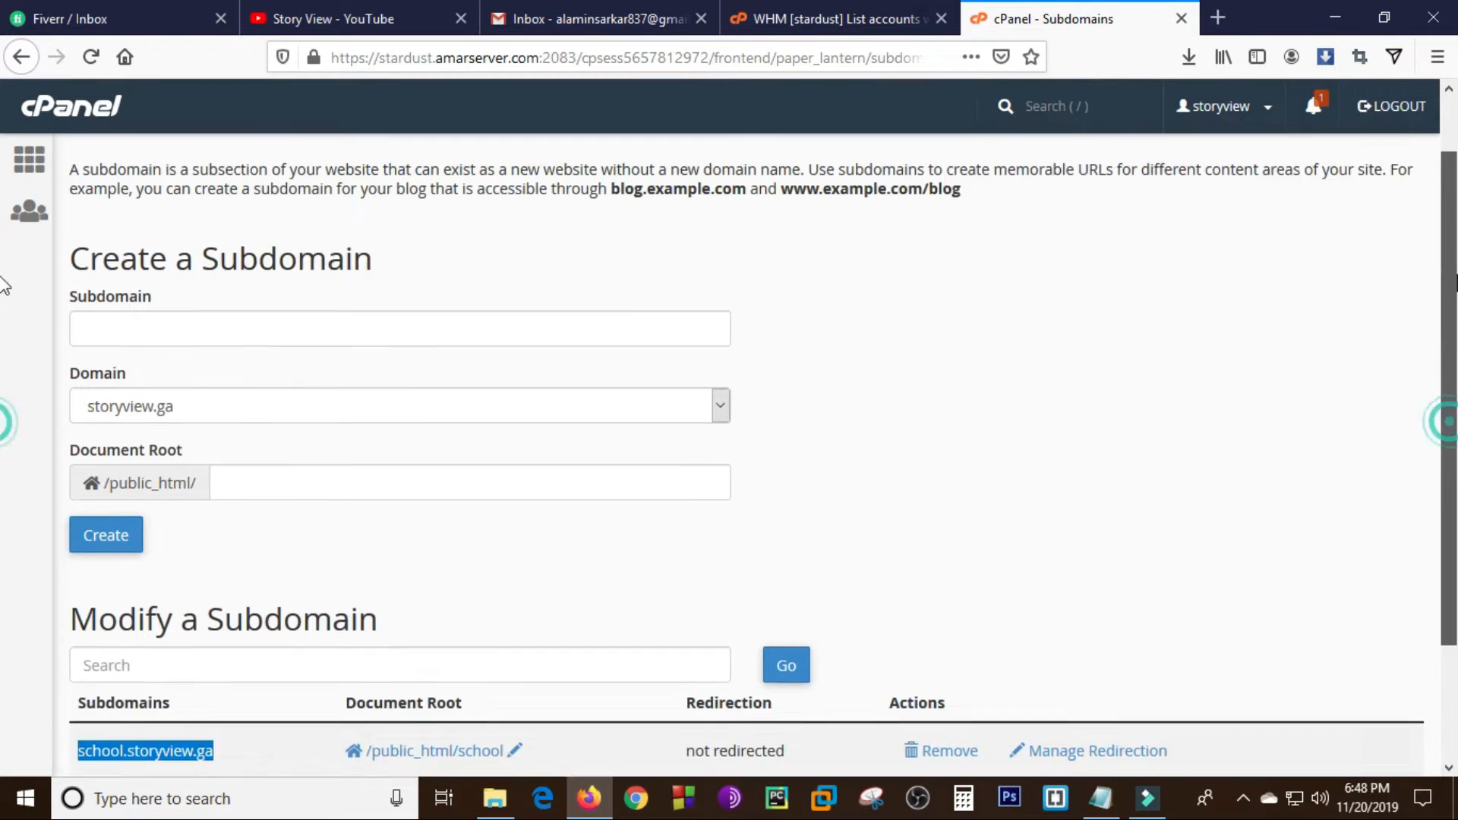
pyautogui.scroll(1, 3, 284)
pyautogui.click(30, 157)
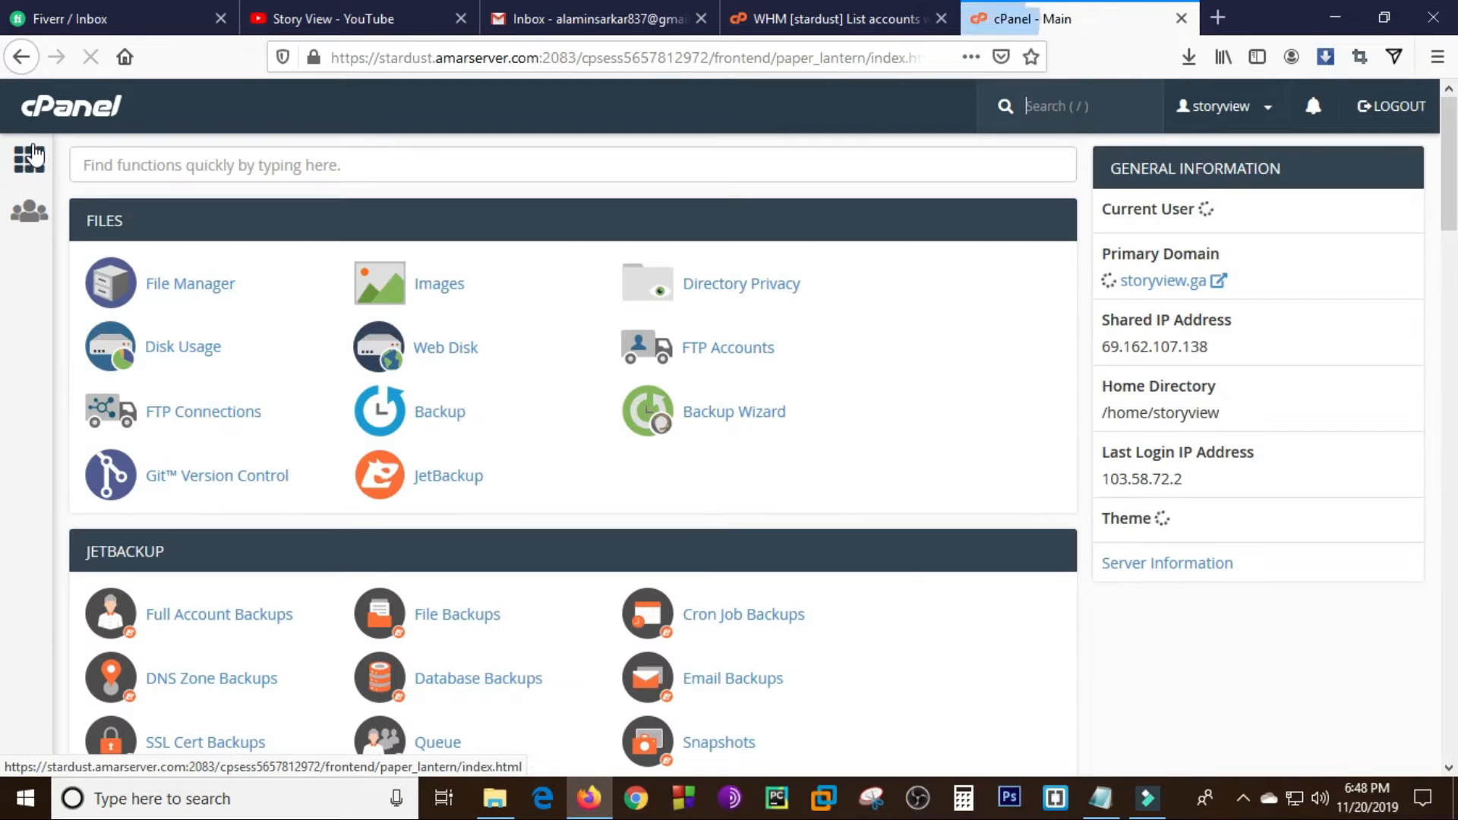
pyautogui.click(175, 287)
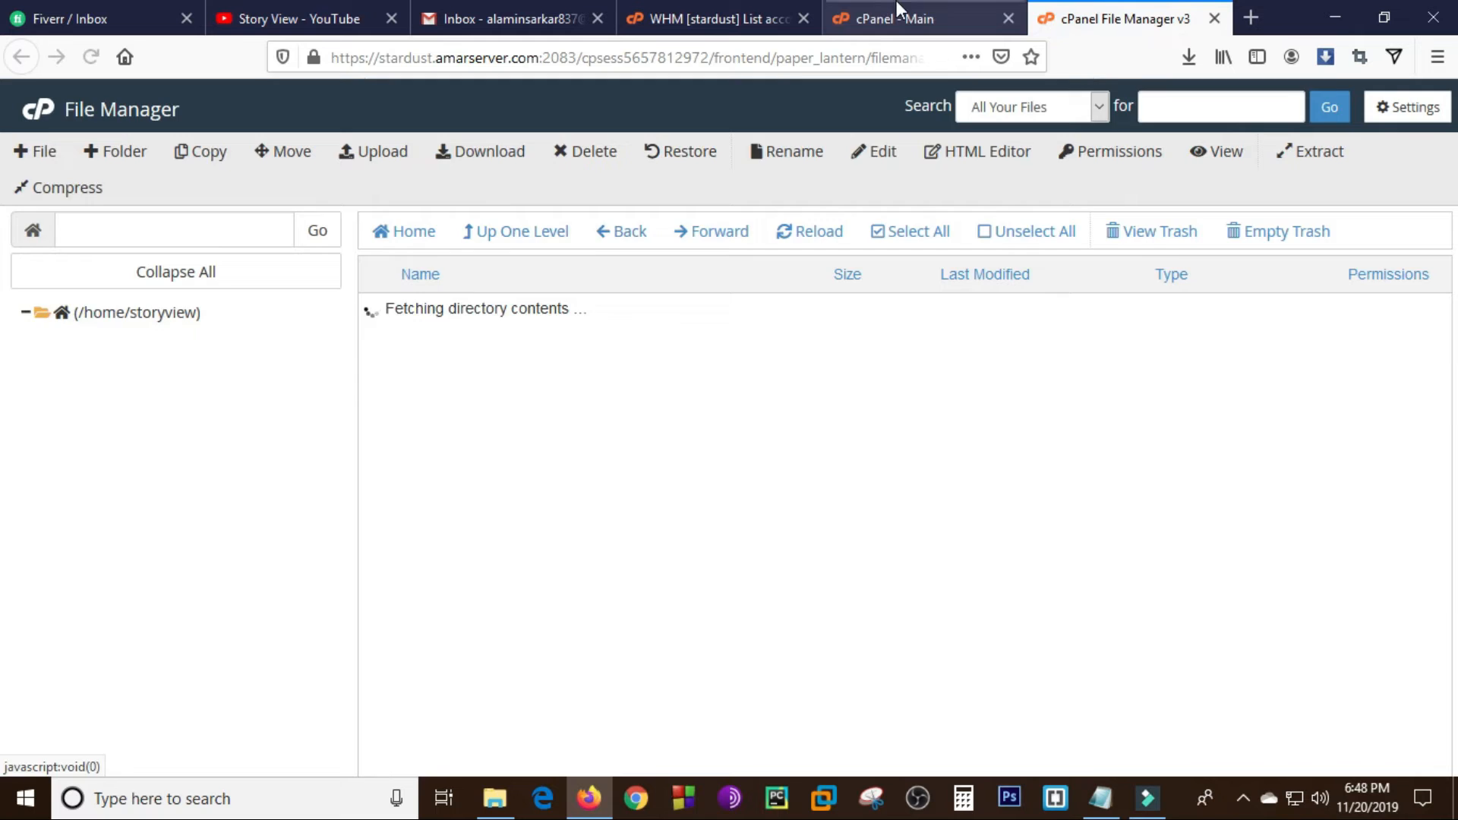
pyautogui.click(892, 19)
pyautogui.click(1094, 11)
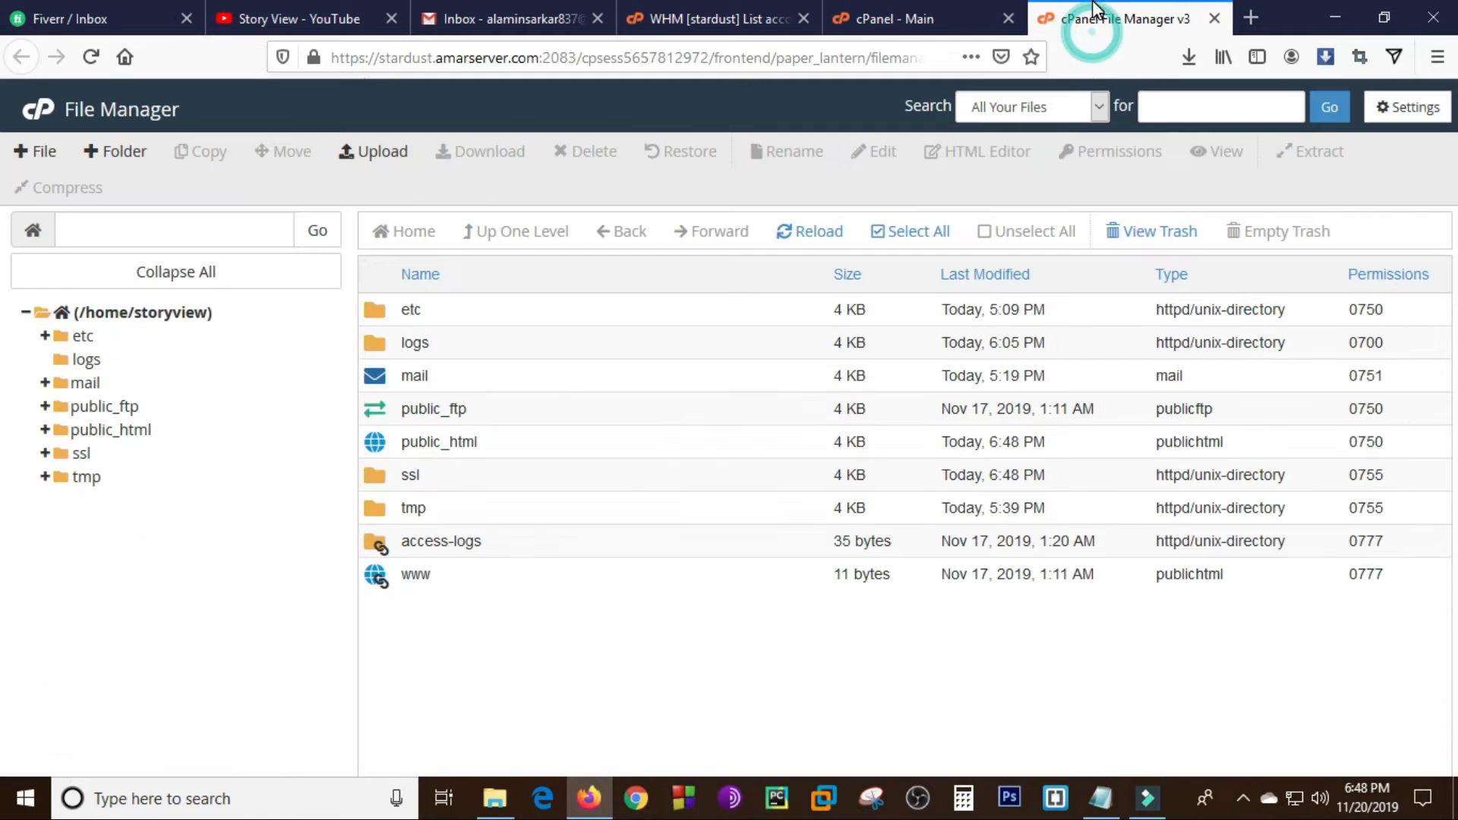
pyautogui.doubleClick(378, 445)
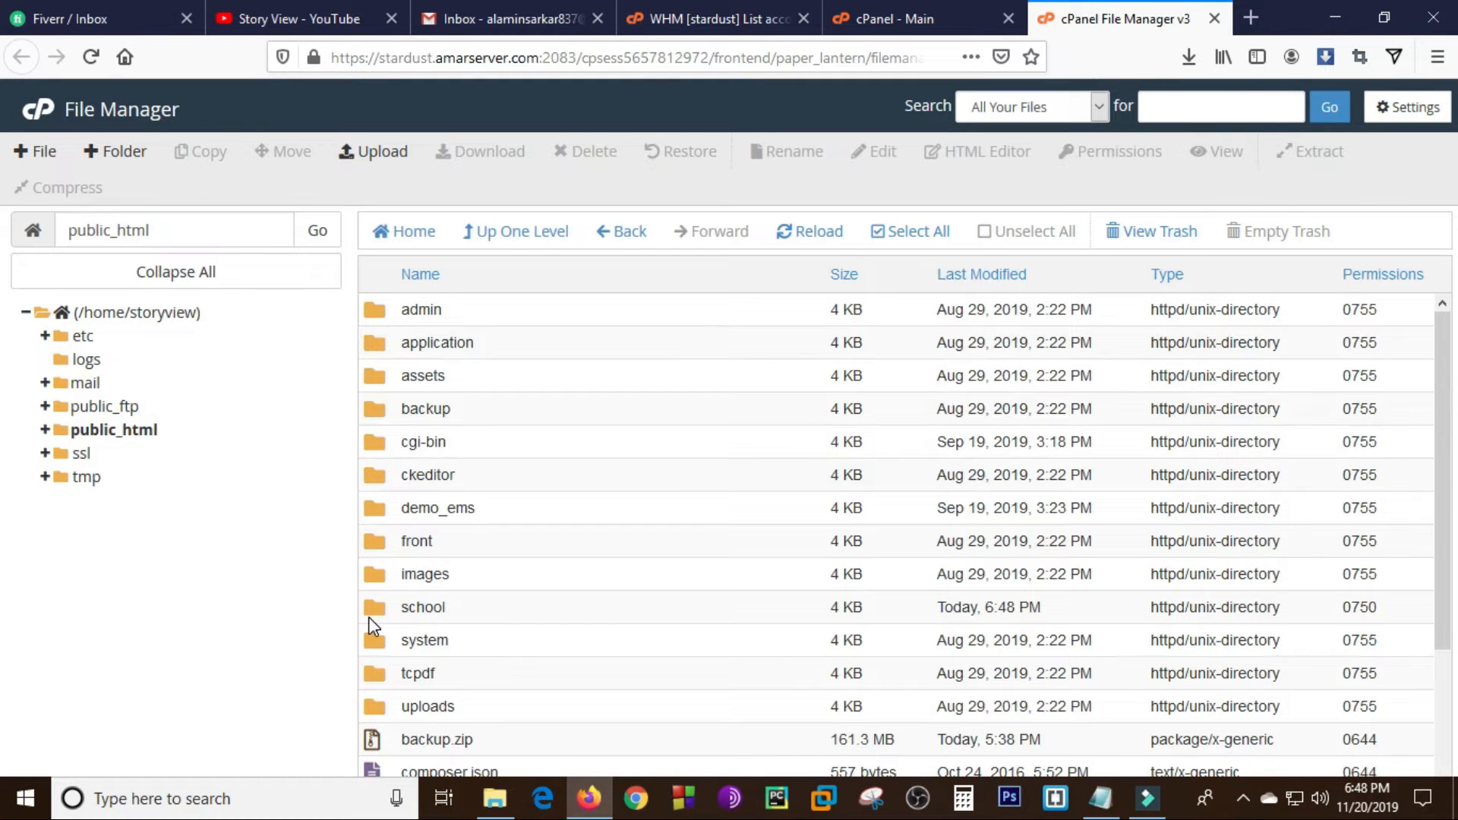
pyautogui.doubleClick(375, 611)
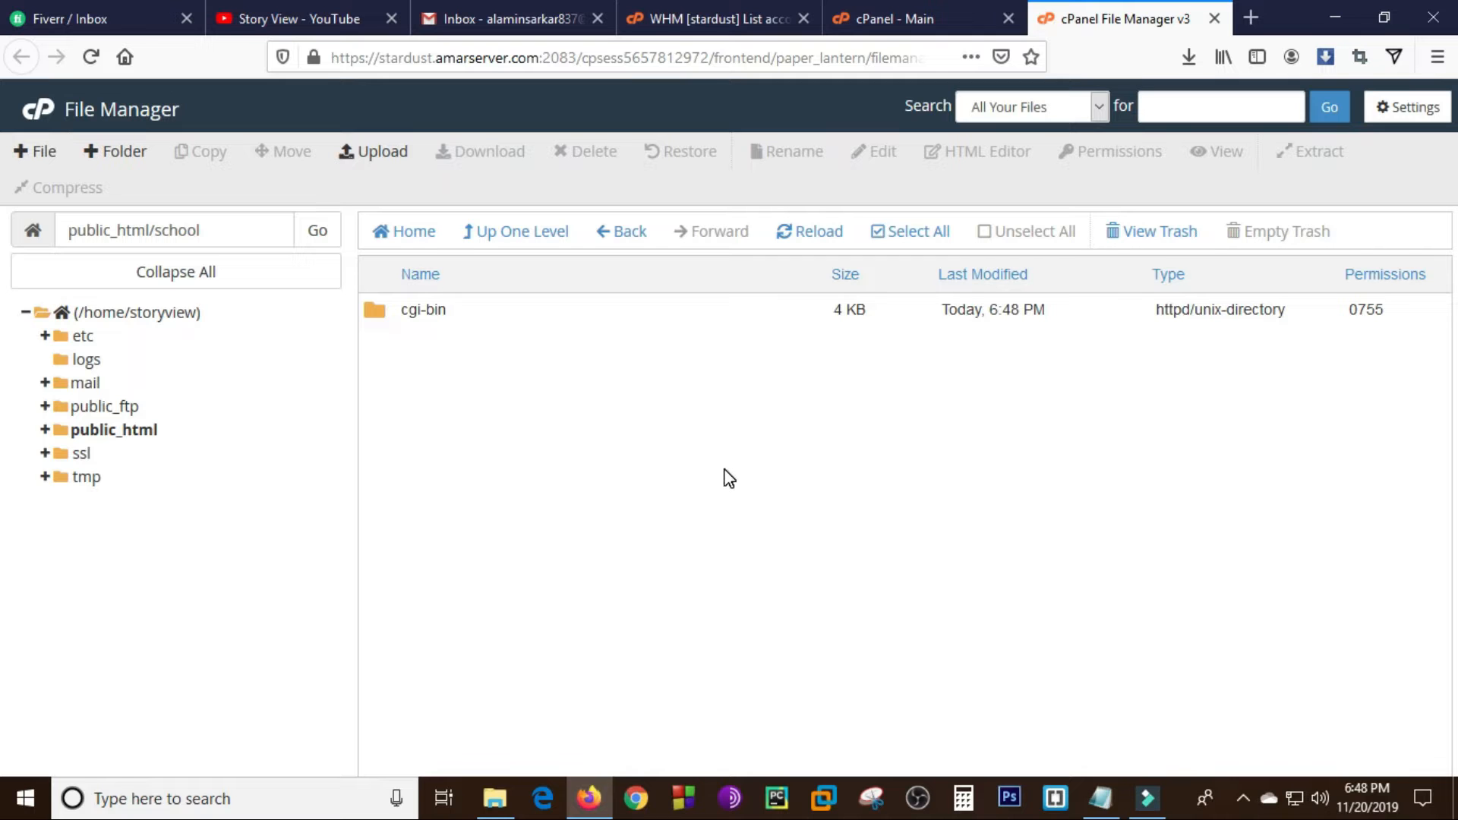
# - Load school.storyview.ga in a new browser tab to check the subdomain's site
pyautogui.click(1253, 16)
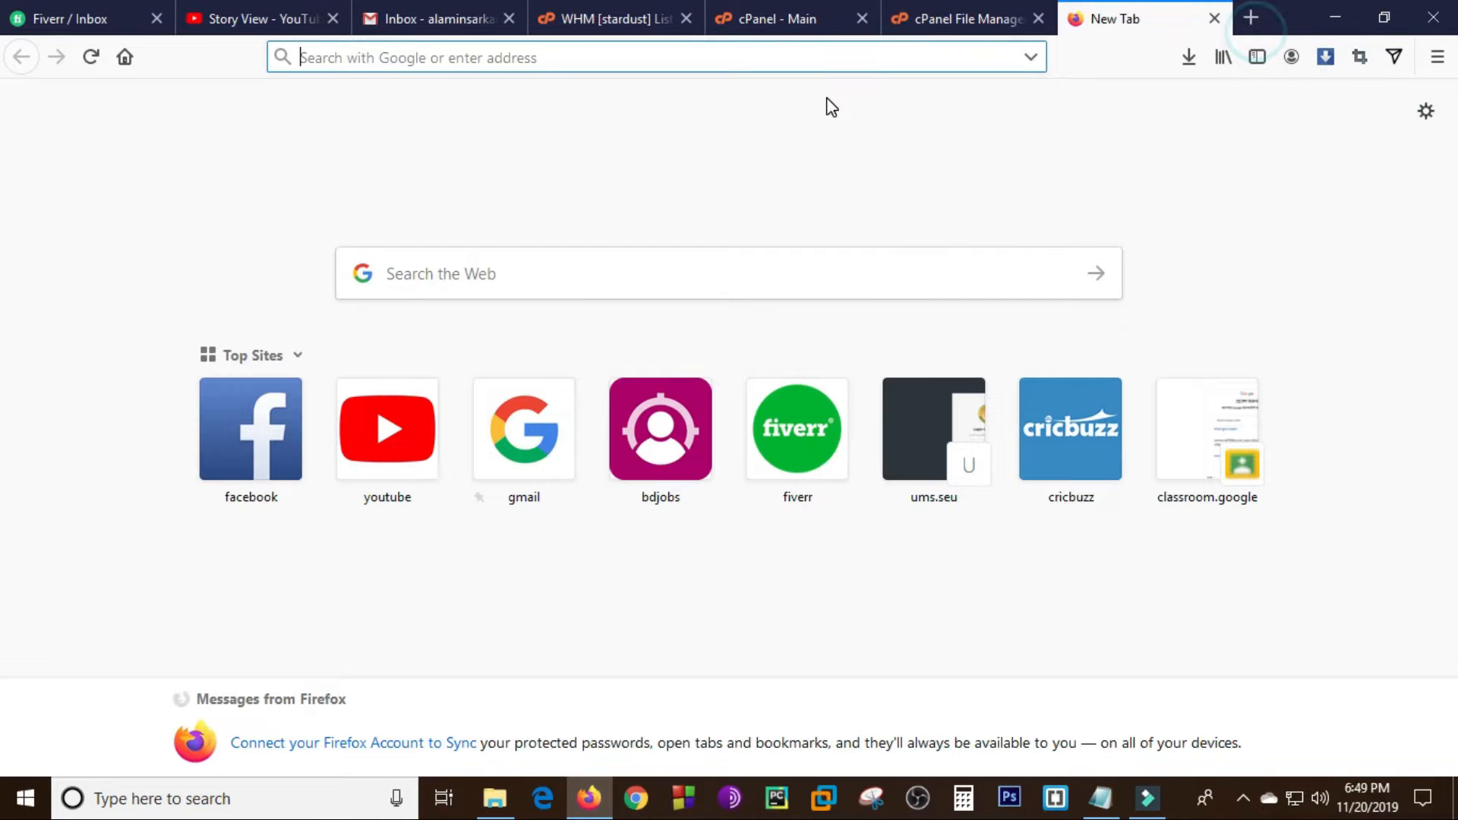
pyautogui.write('sch')
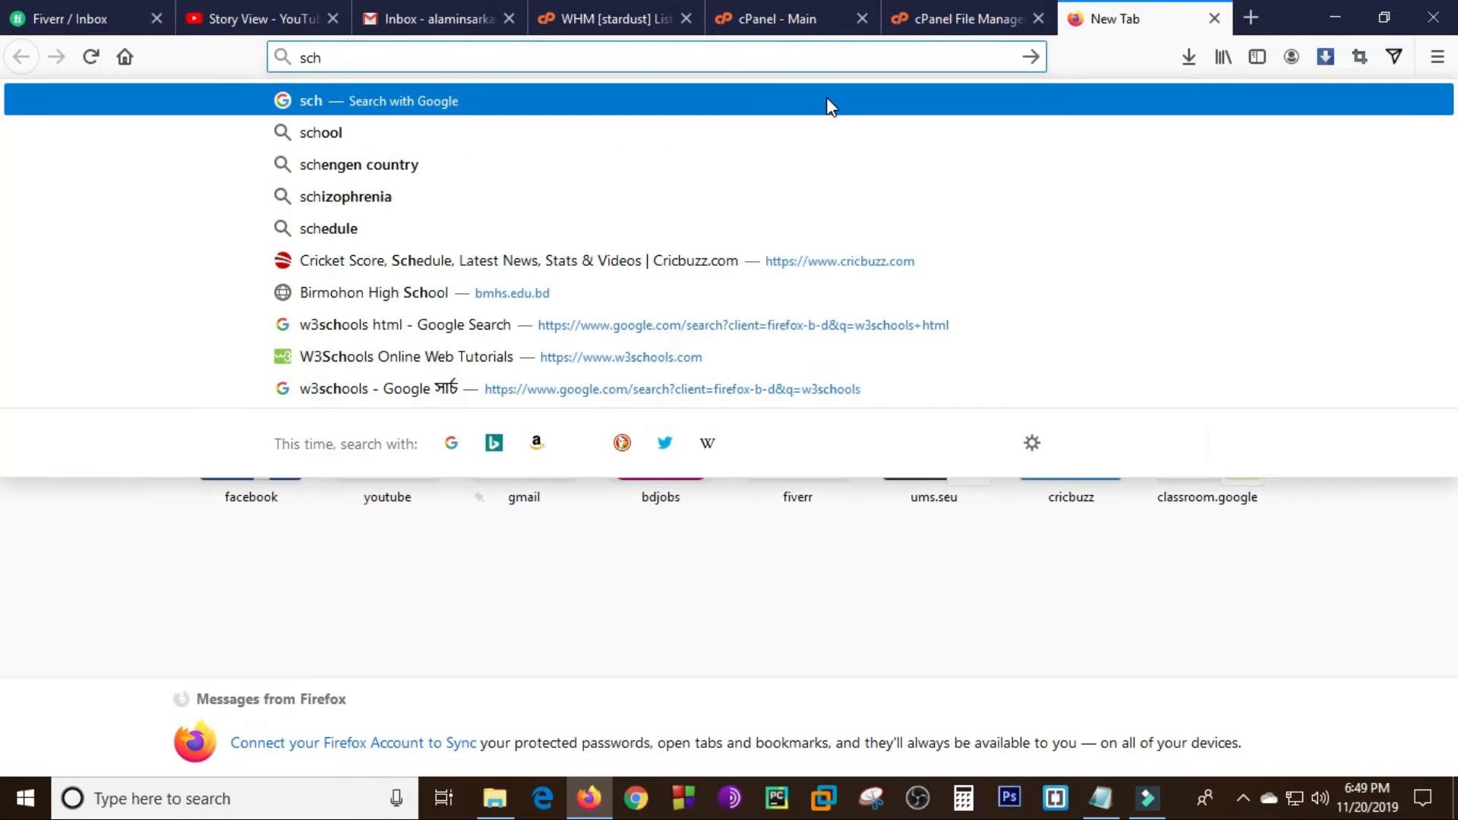
pyautogui.write('ool.')
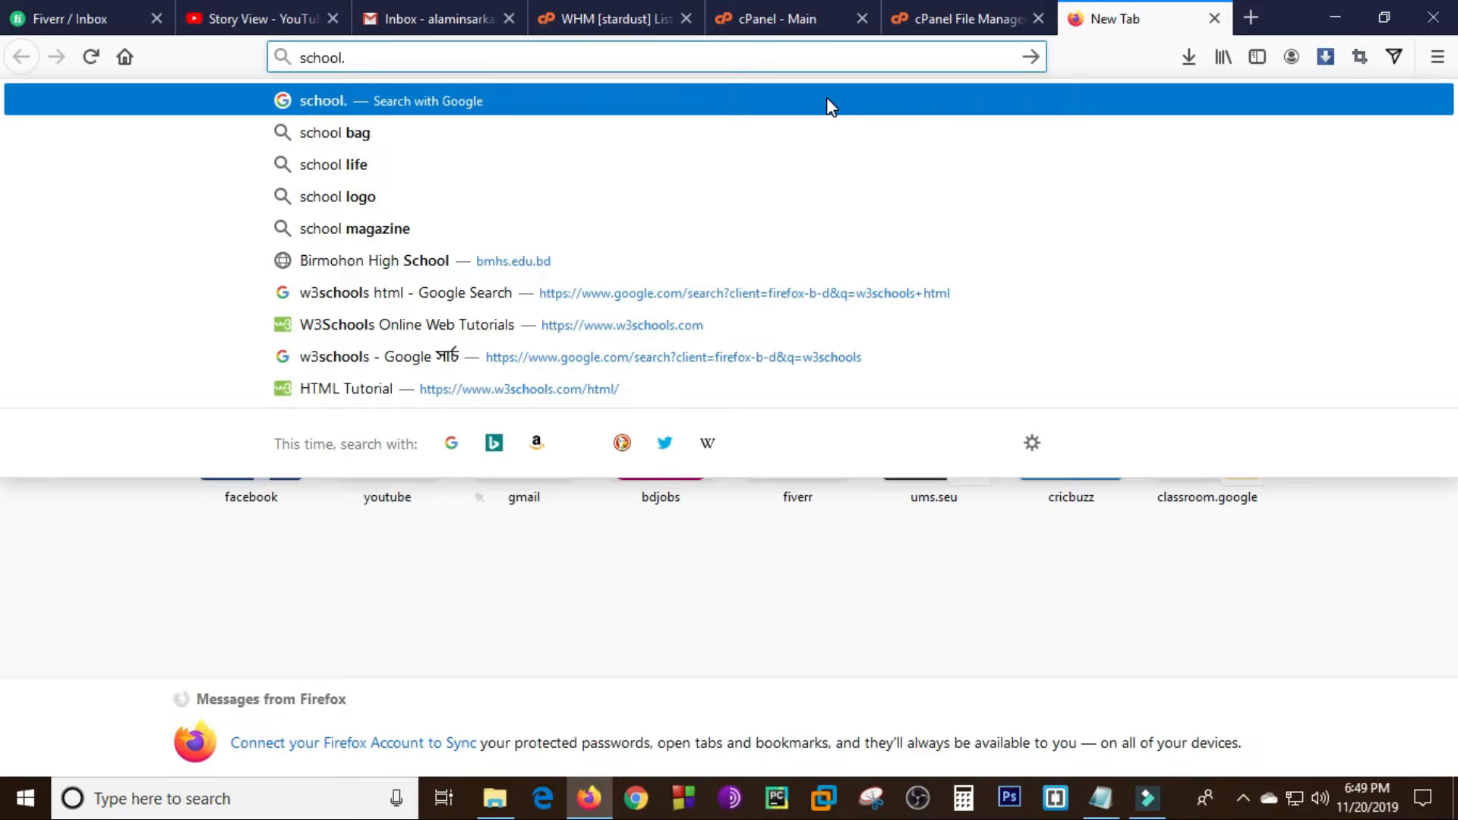
pyautogui.write('sto')
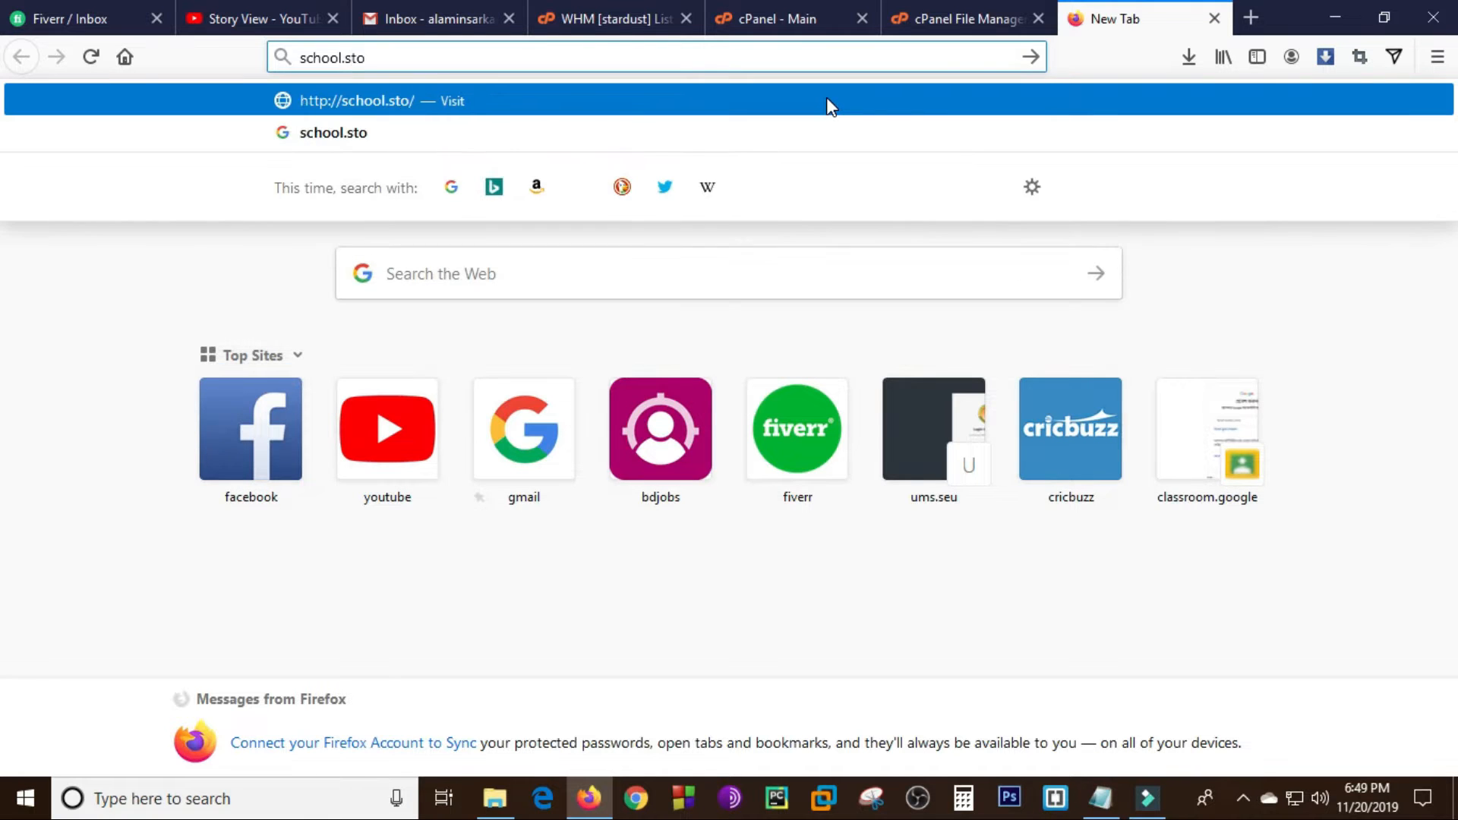
pyautogui.write('ryview.ga')
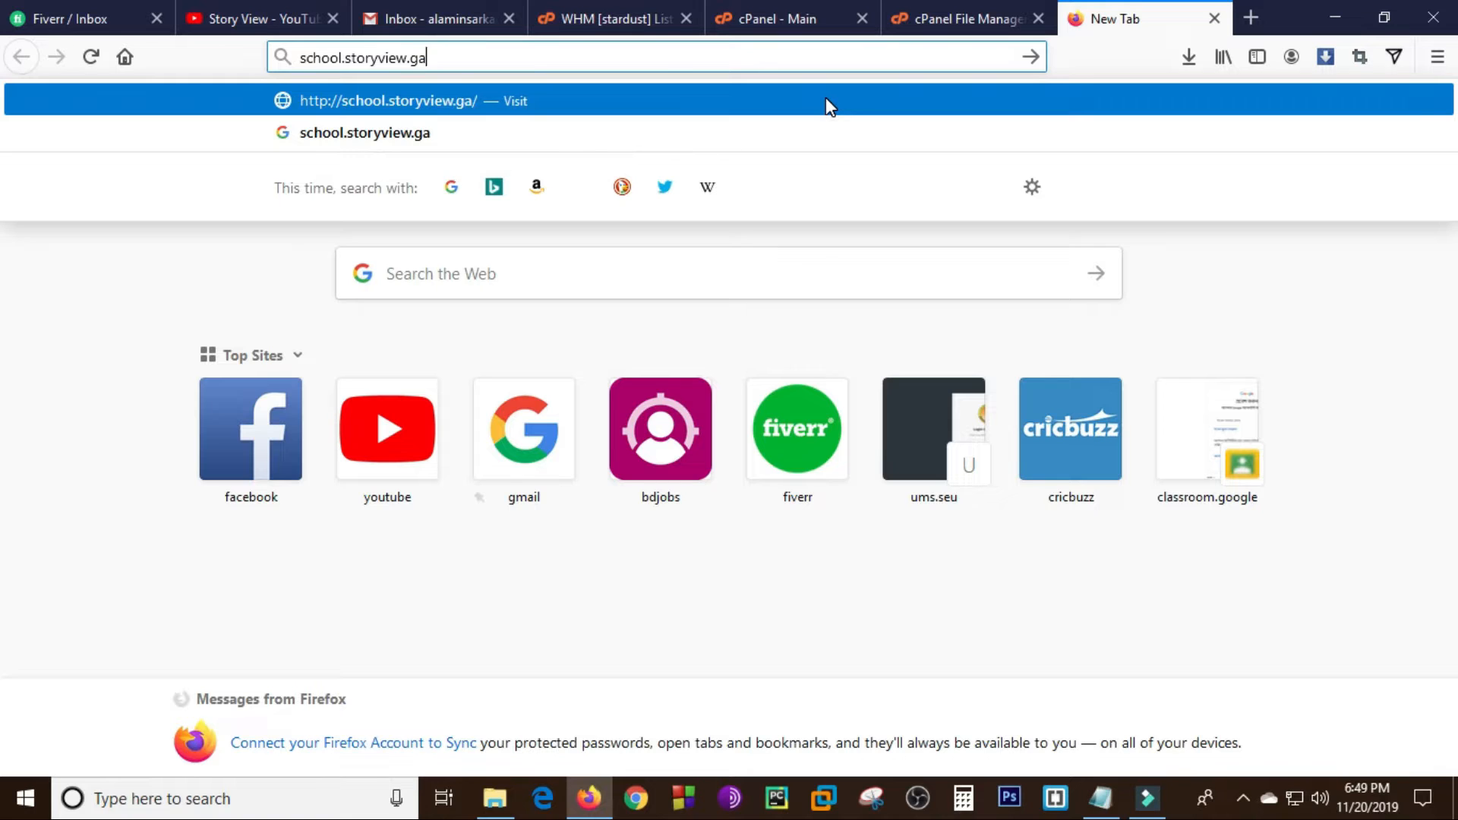
pyautogui.press('Return')
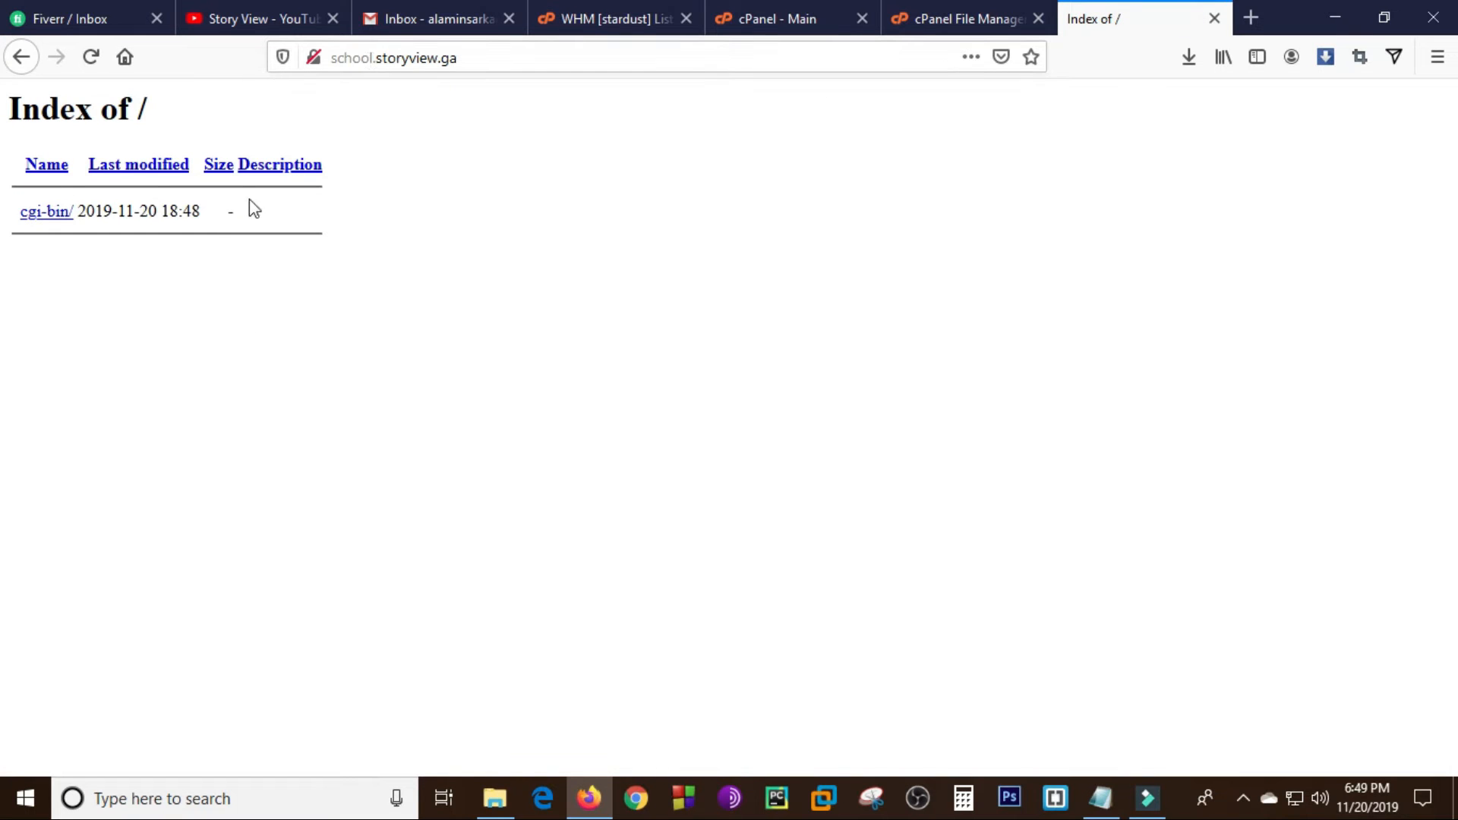
pyautogui.click(949, 15)
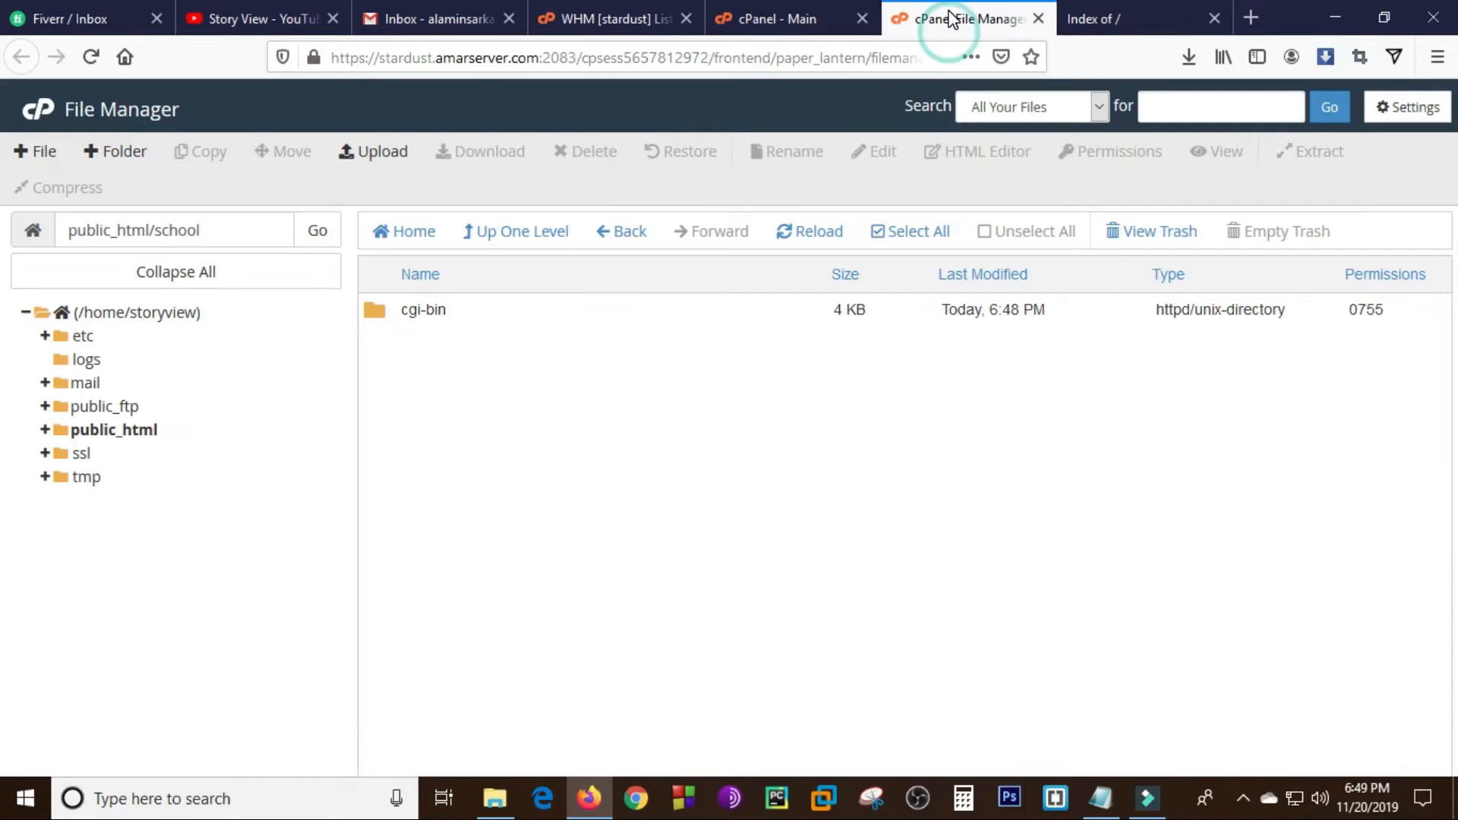
pyautogui.click(835, 17)
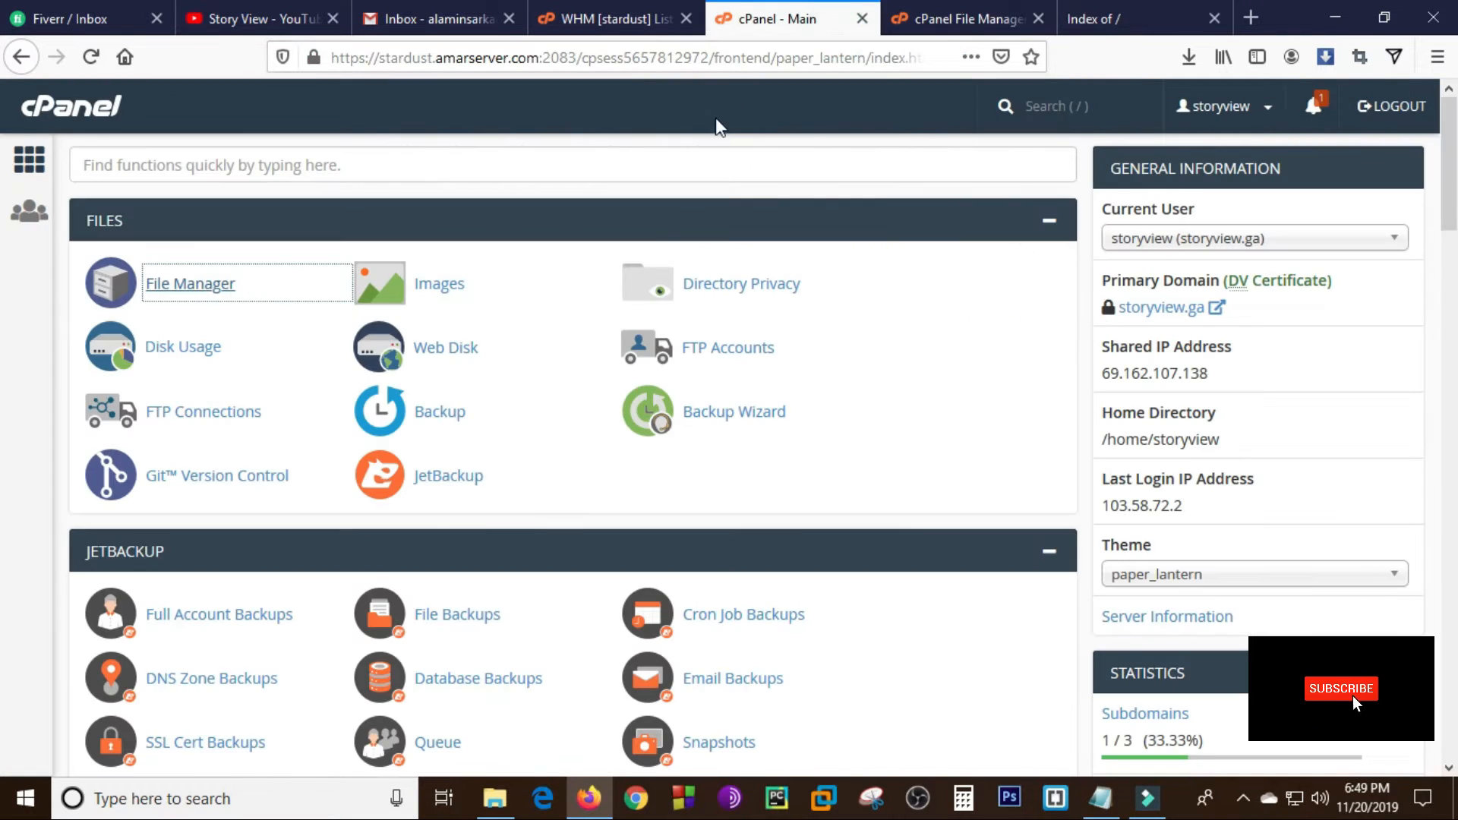
pyautogui.click(629, 10)
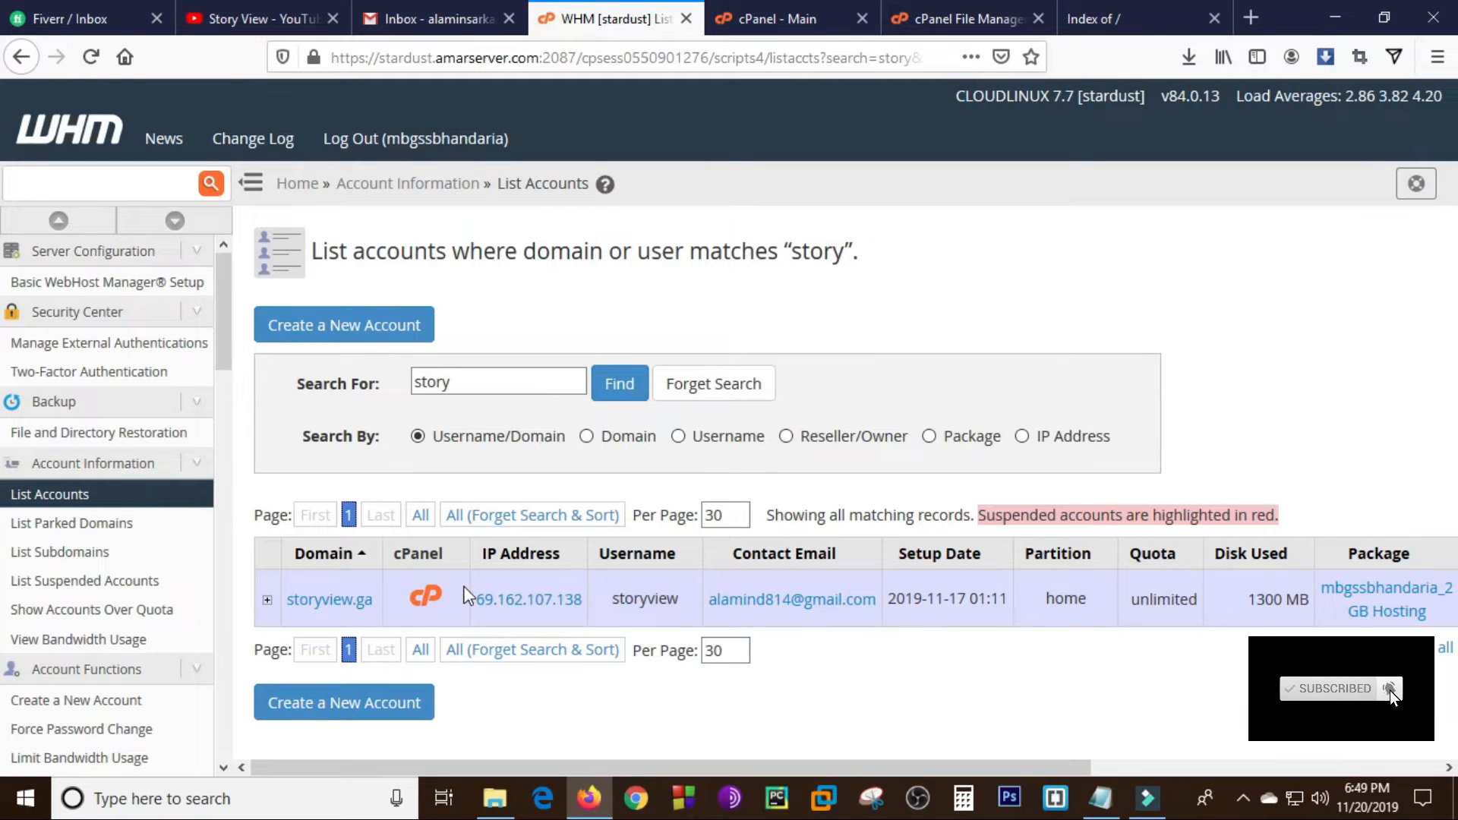
pyautogui.click(1086, 8)
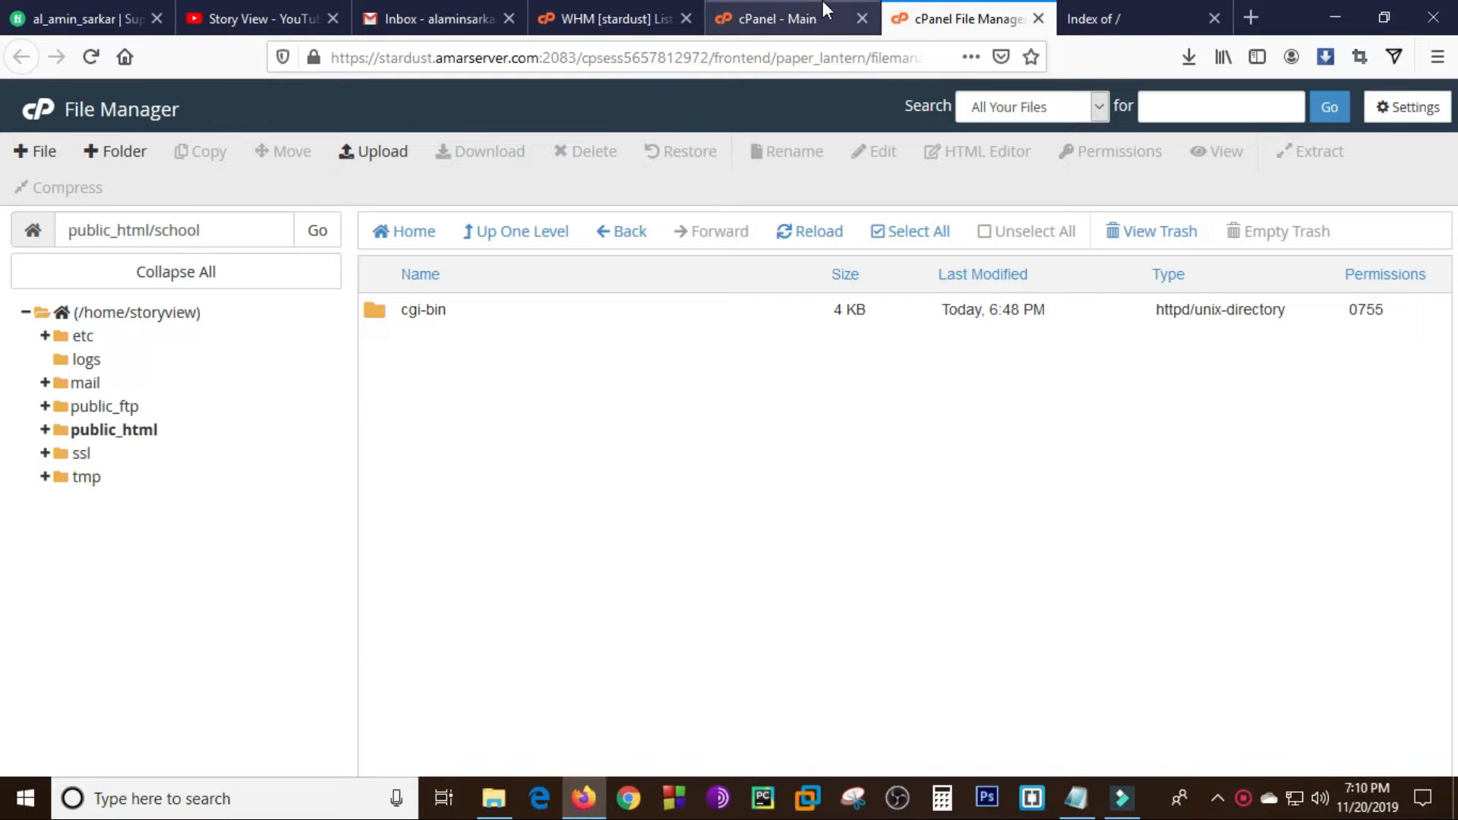
# - Upload backup.zip from the computer to the public_html/school folder through the File Manager
pyautogui.click(805, 23)
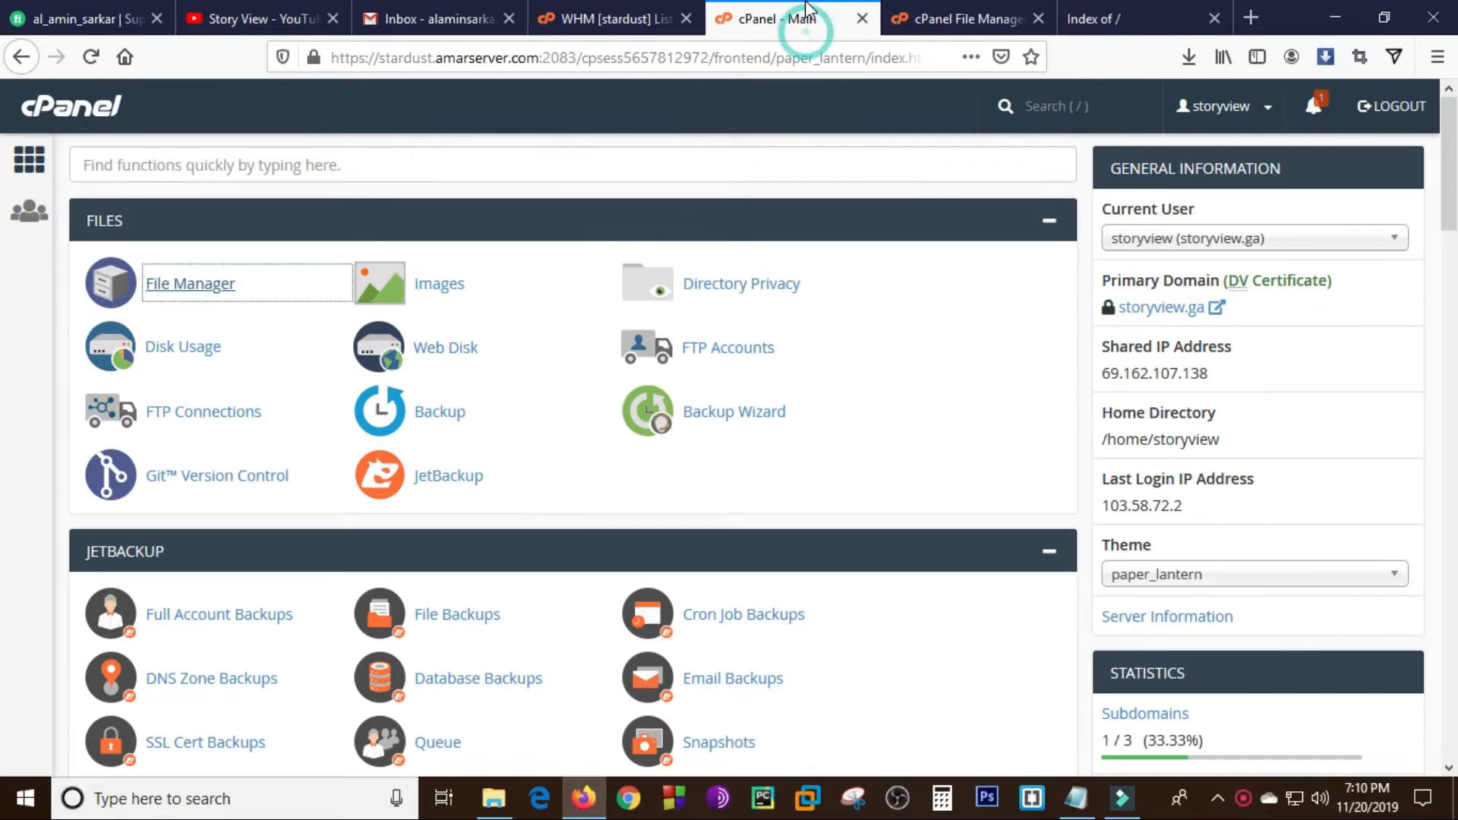
pyautogui.click(949, 18)
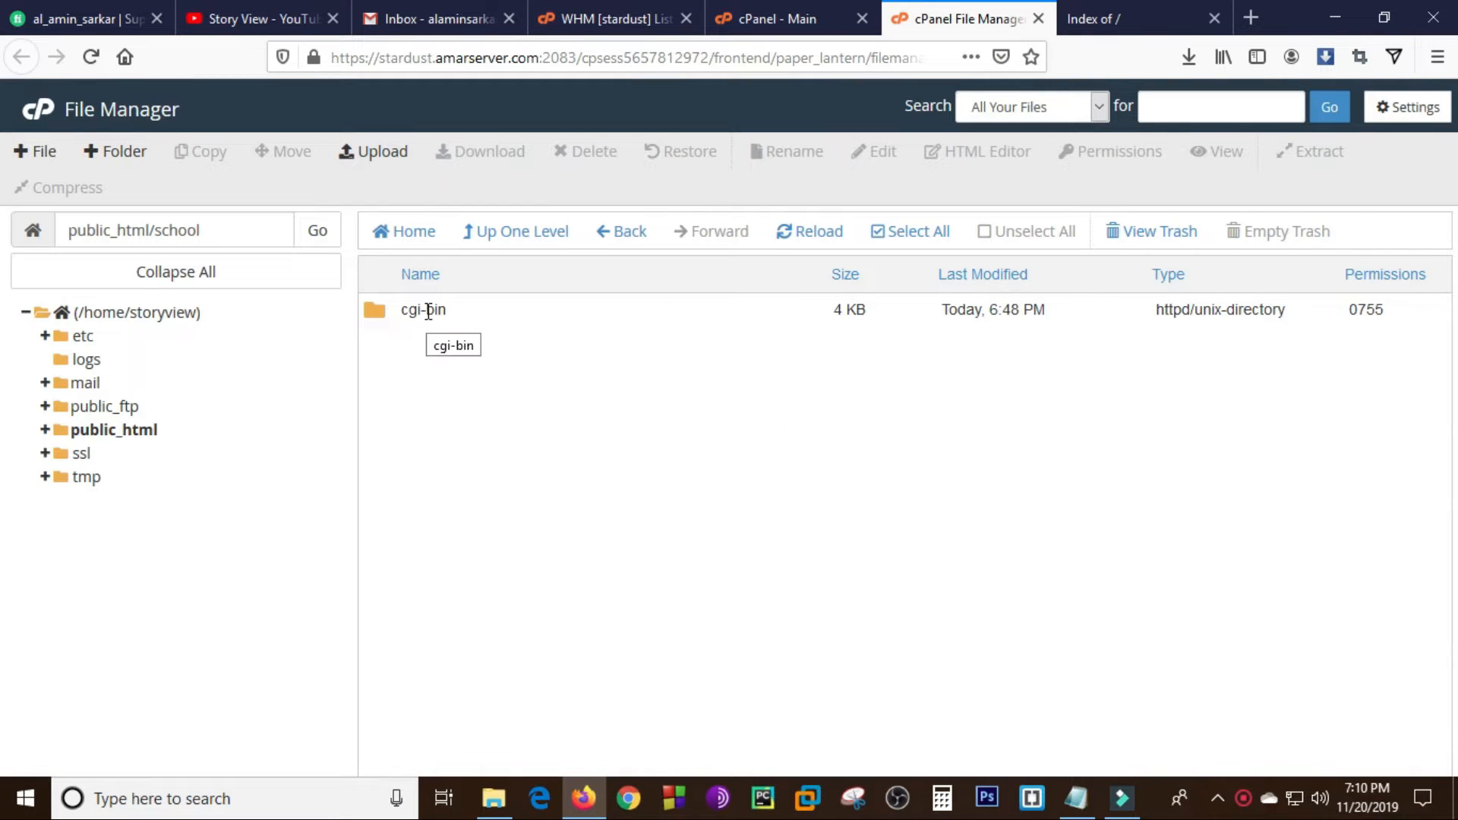
pyautogui.click(388, 155)
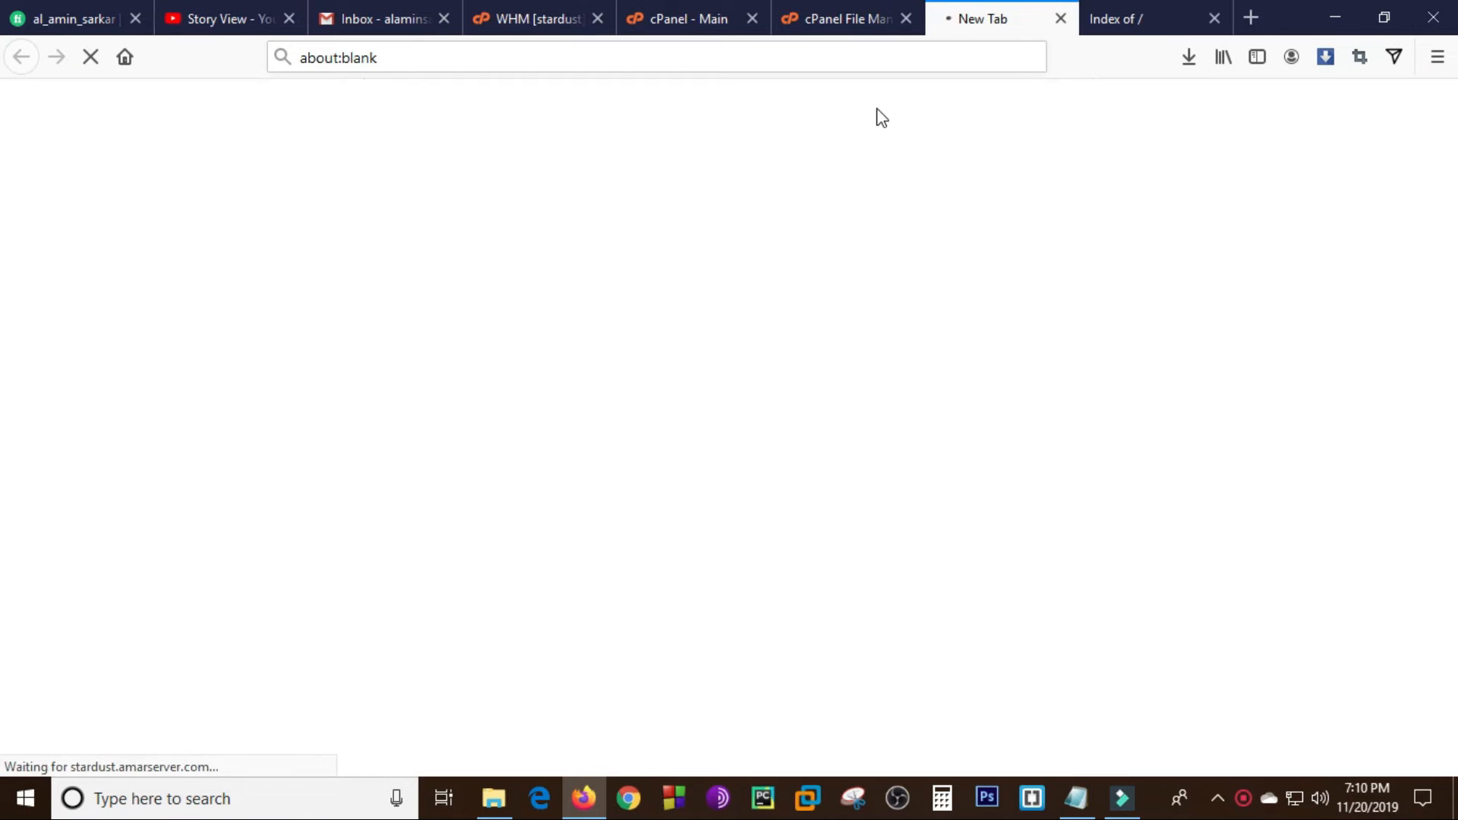
pyautogui.click(729, 459)
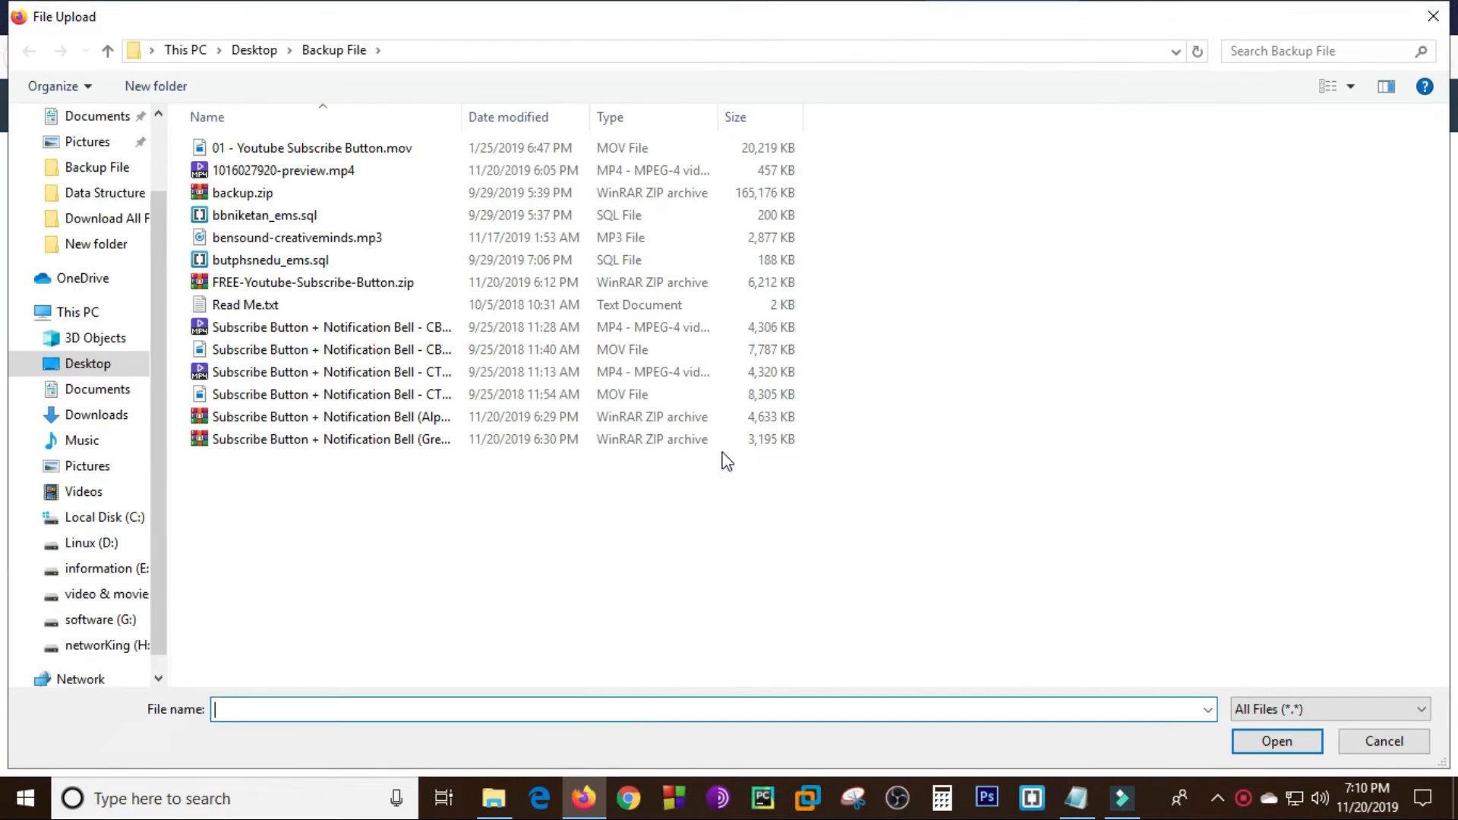
pyautogui.doubleClick(242, 195)
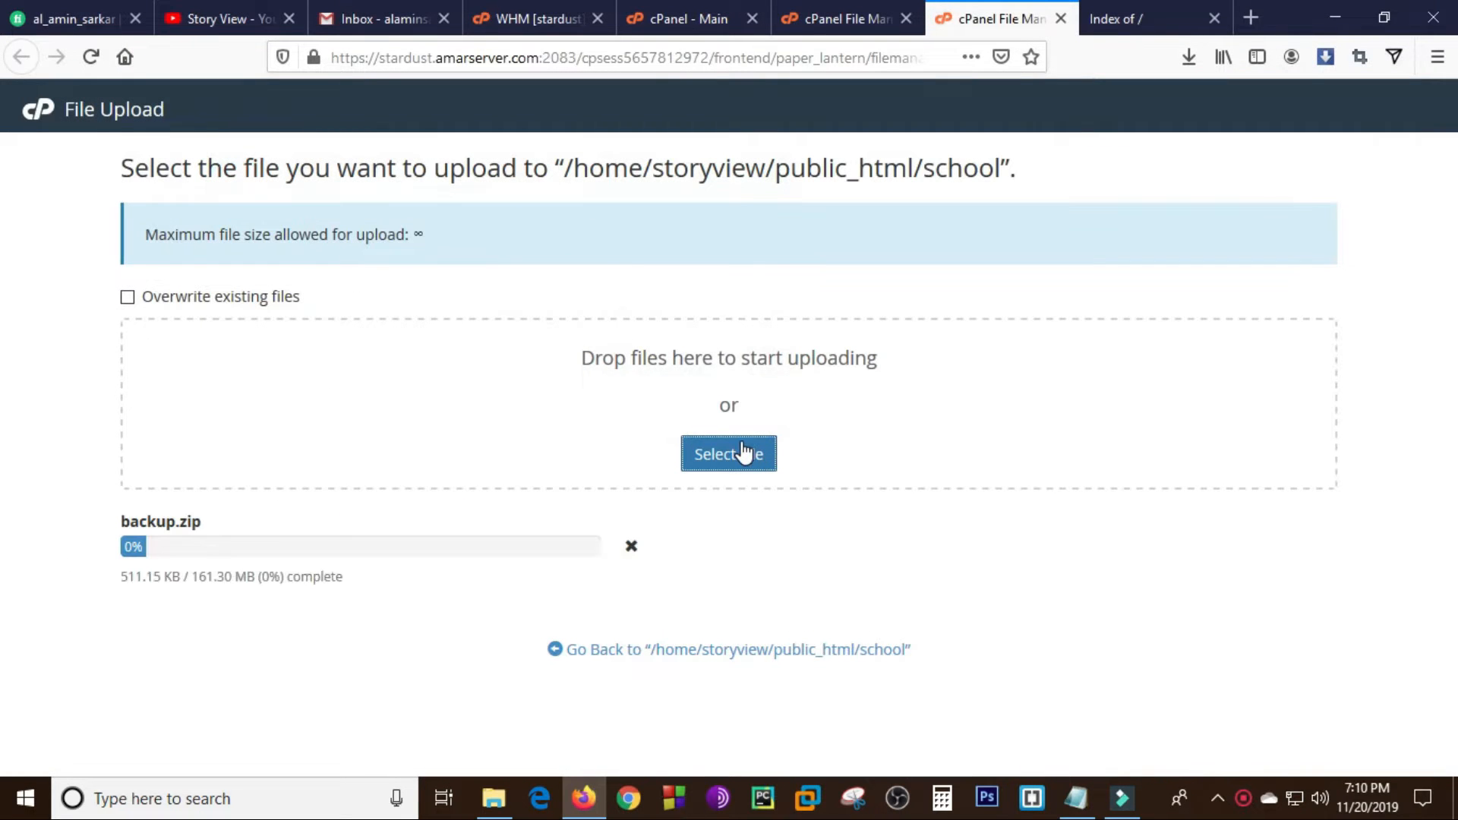
# - Return to the cPanel home page and open MySQL Databases
pyautogui.click(866, 18)
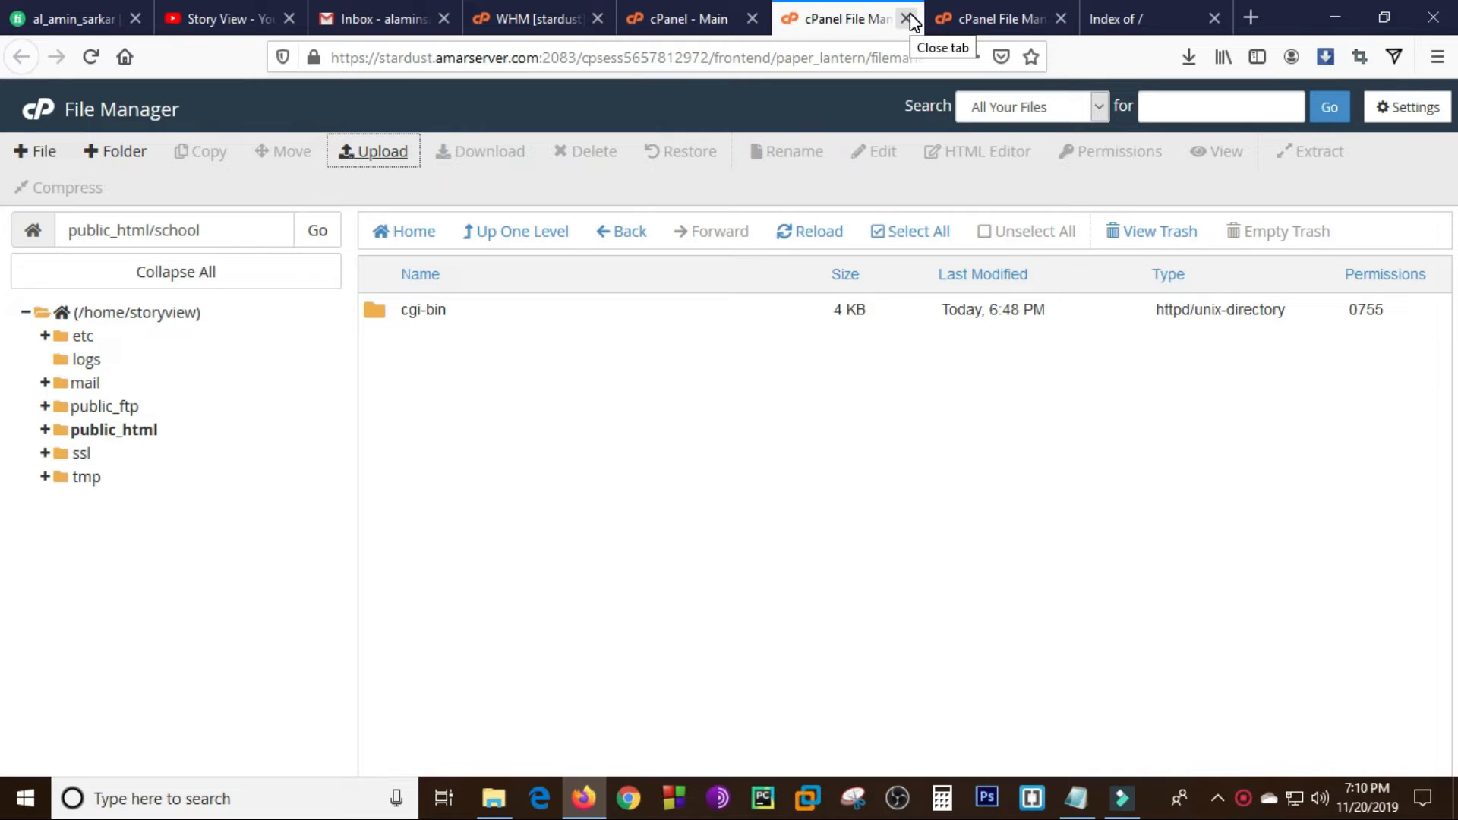
pyautogui.click(687, 17)
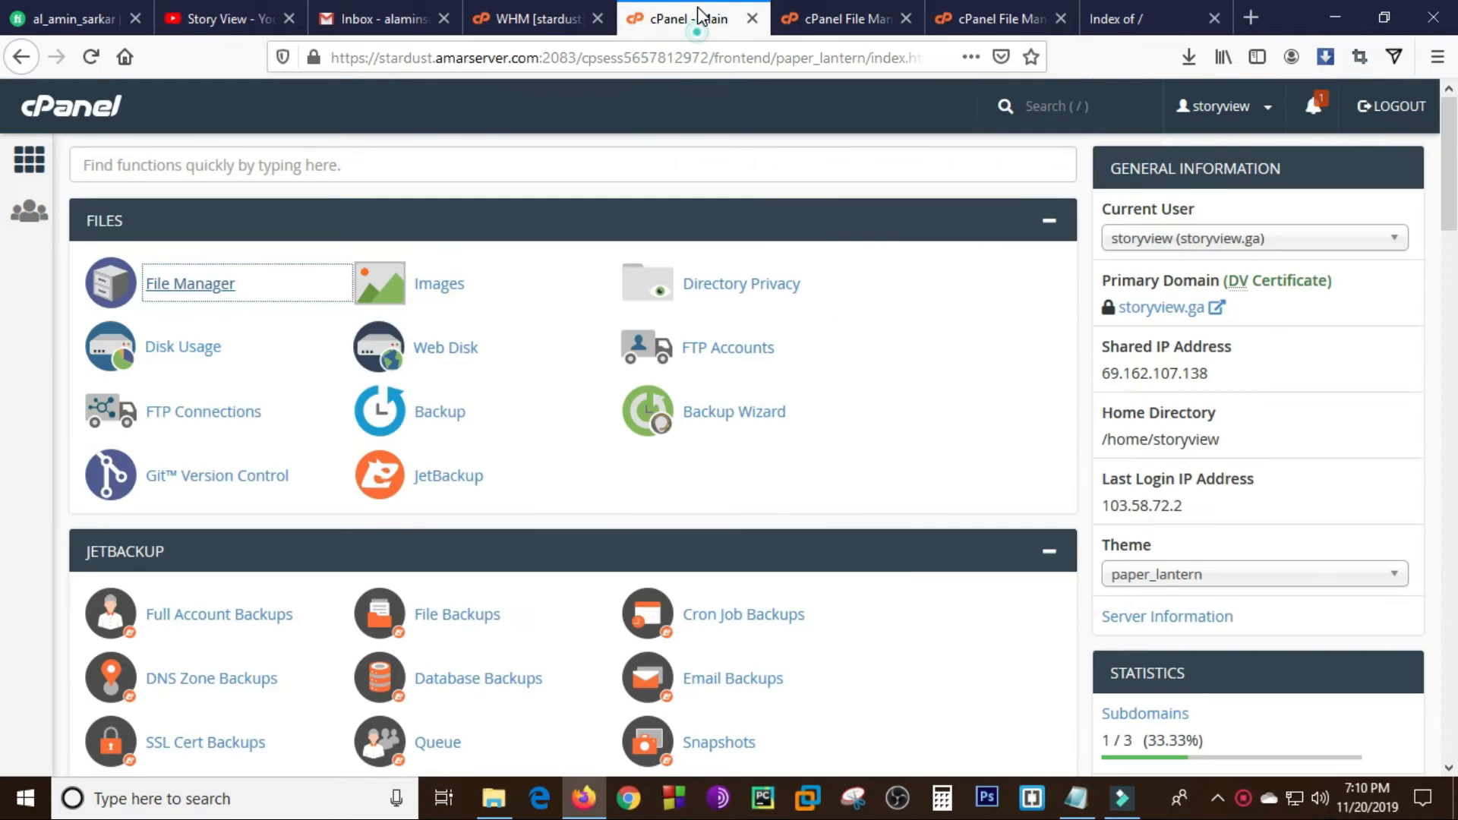
pyautogui.click(860, 29)
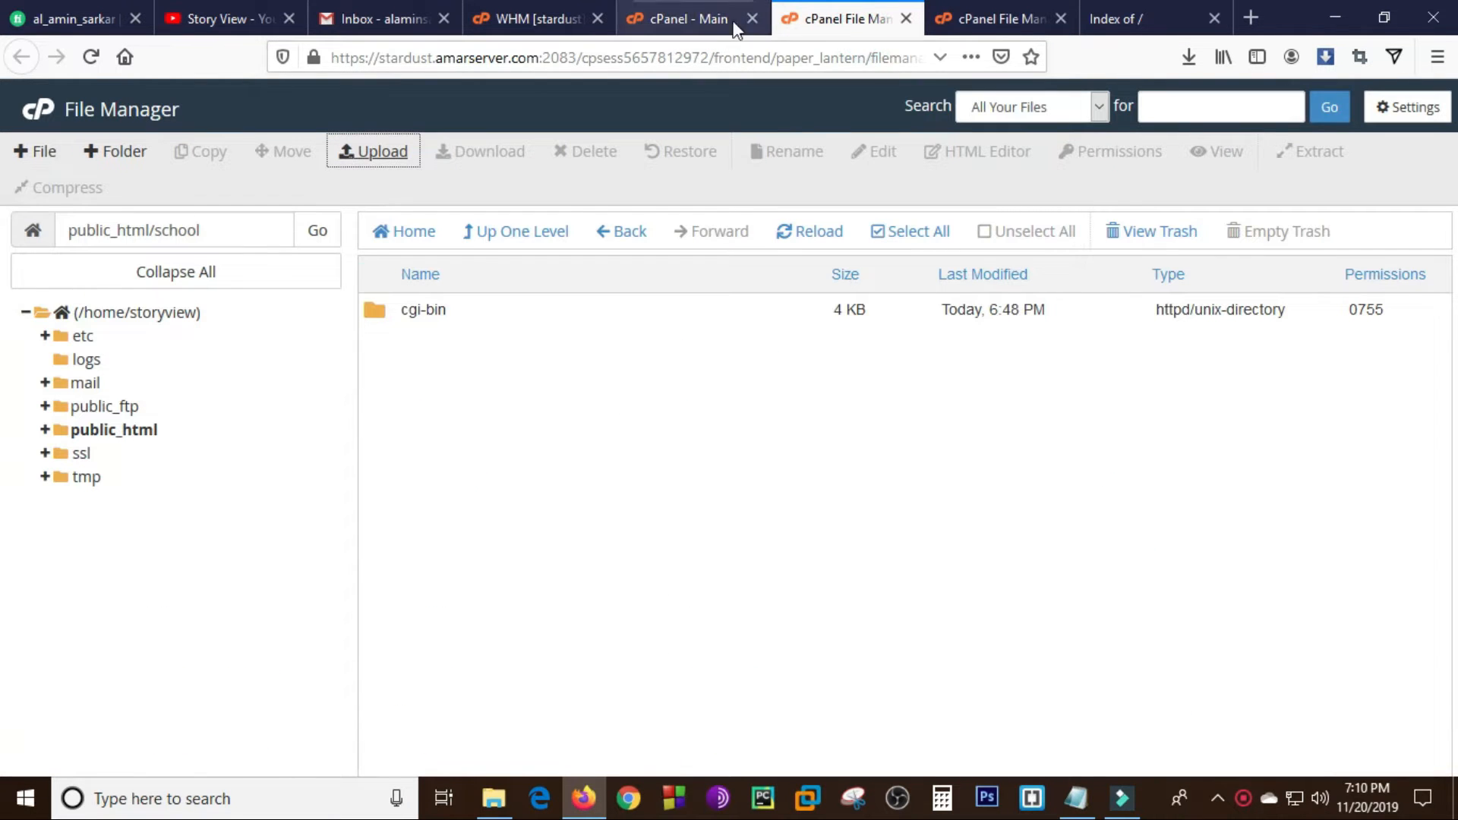
pyautogui.click(695, 18)
pyautogui.click(579, 14)
pyautogui.click(650, 21)
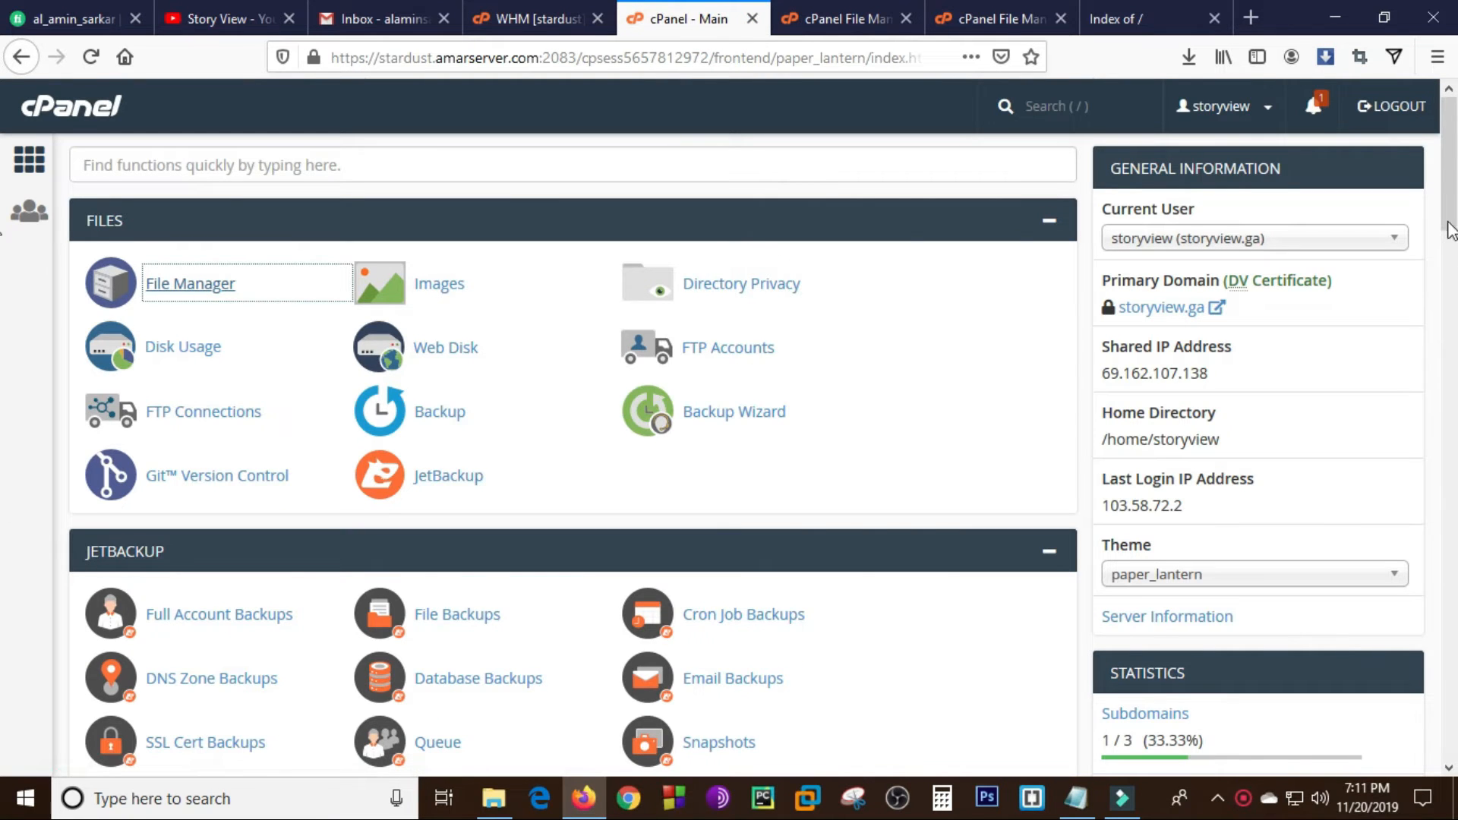
pyautogui.scroll(-6, 4, 303)
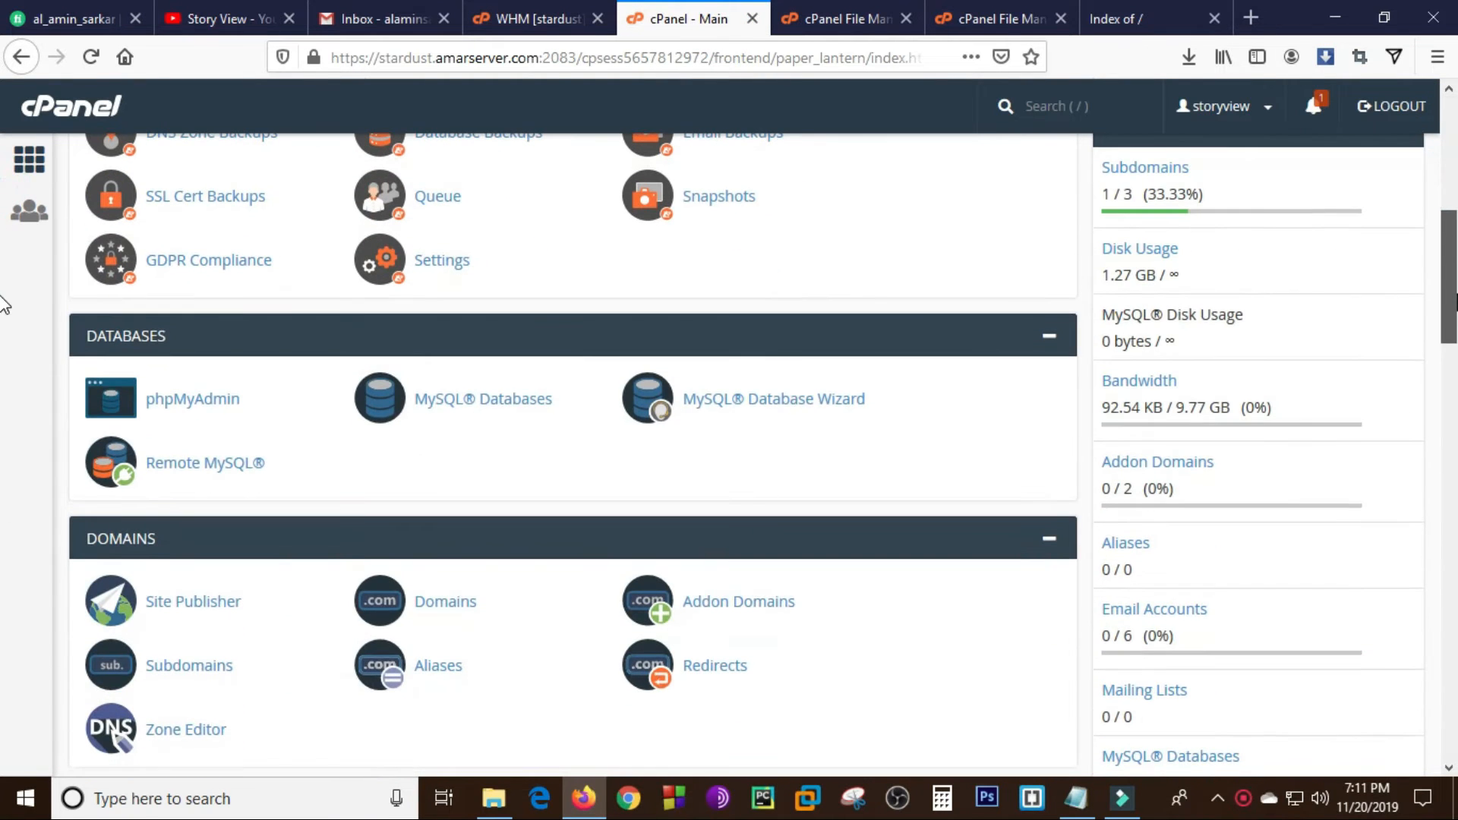
pyautogui.click(510, 408)
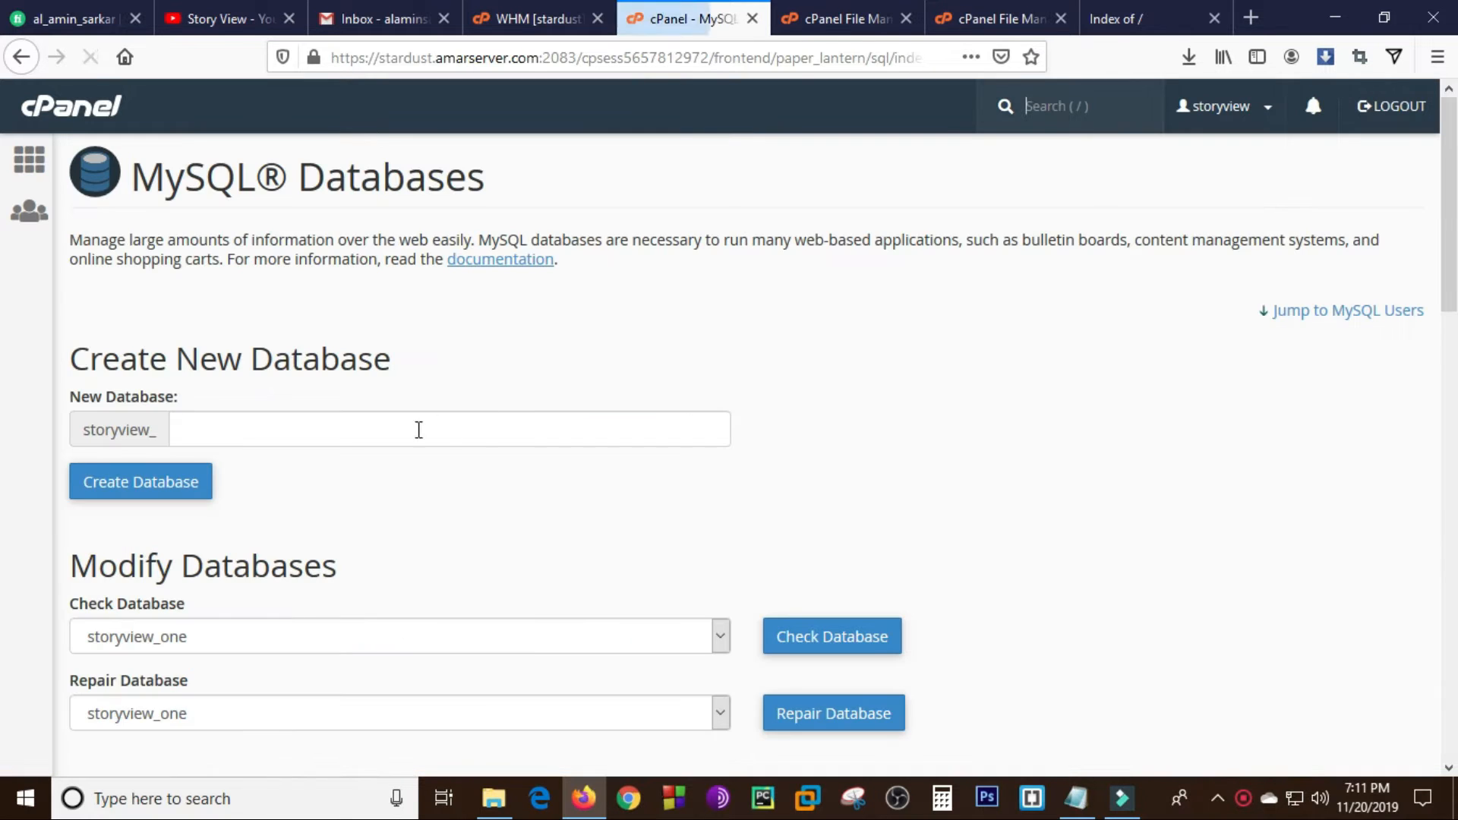
# - Create a new MySQL database with the name "school" after the storyview_ prefix, and return to the MySQL Databases page
pyautogui.click(263, 433)
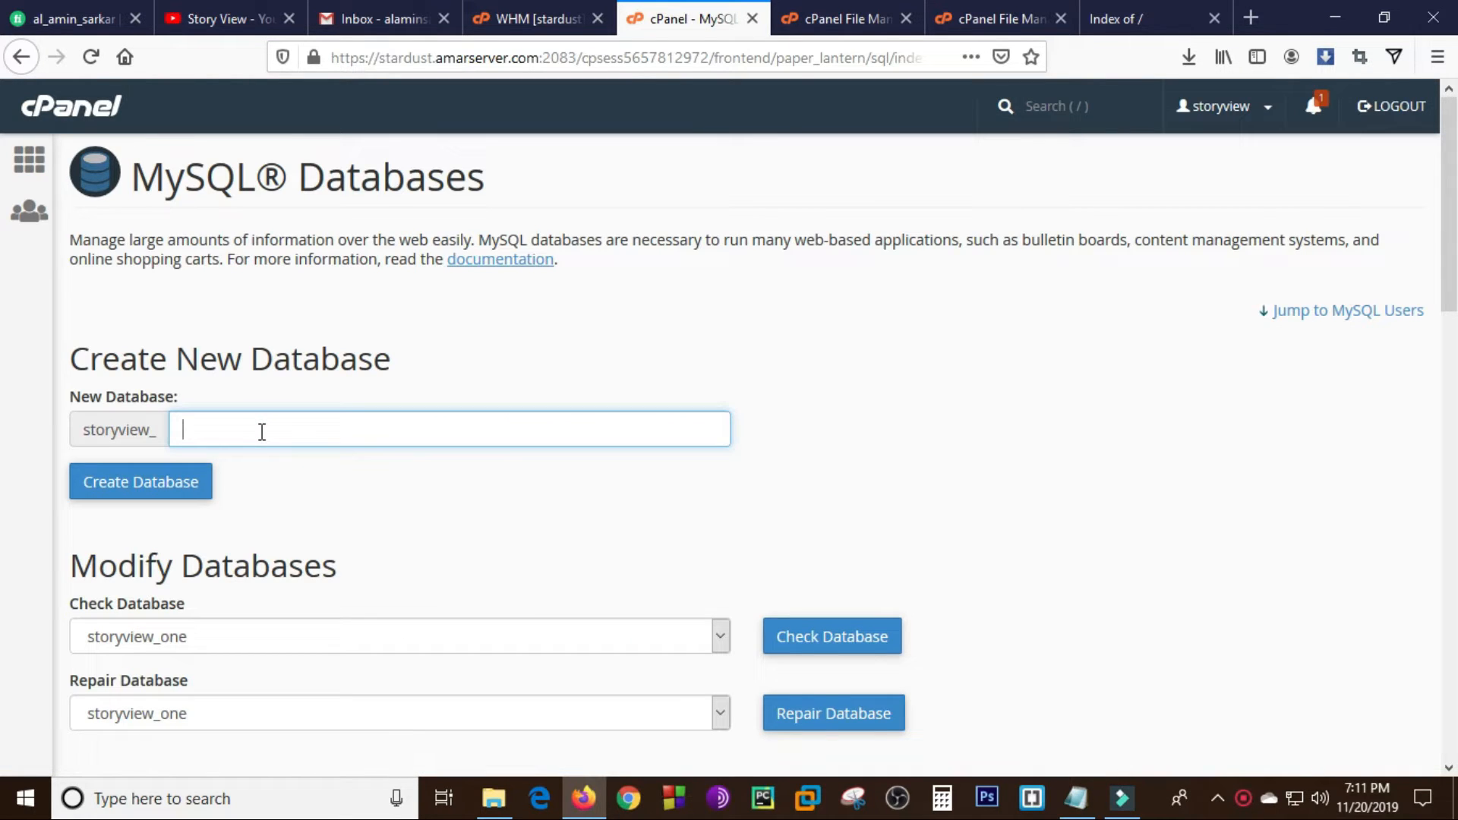
pyautogui.write('s')
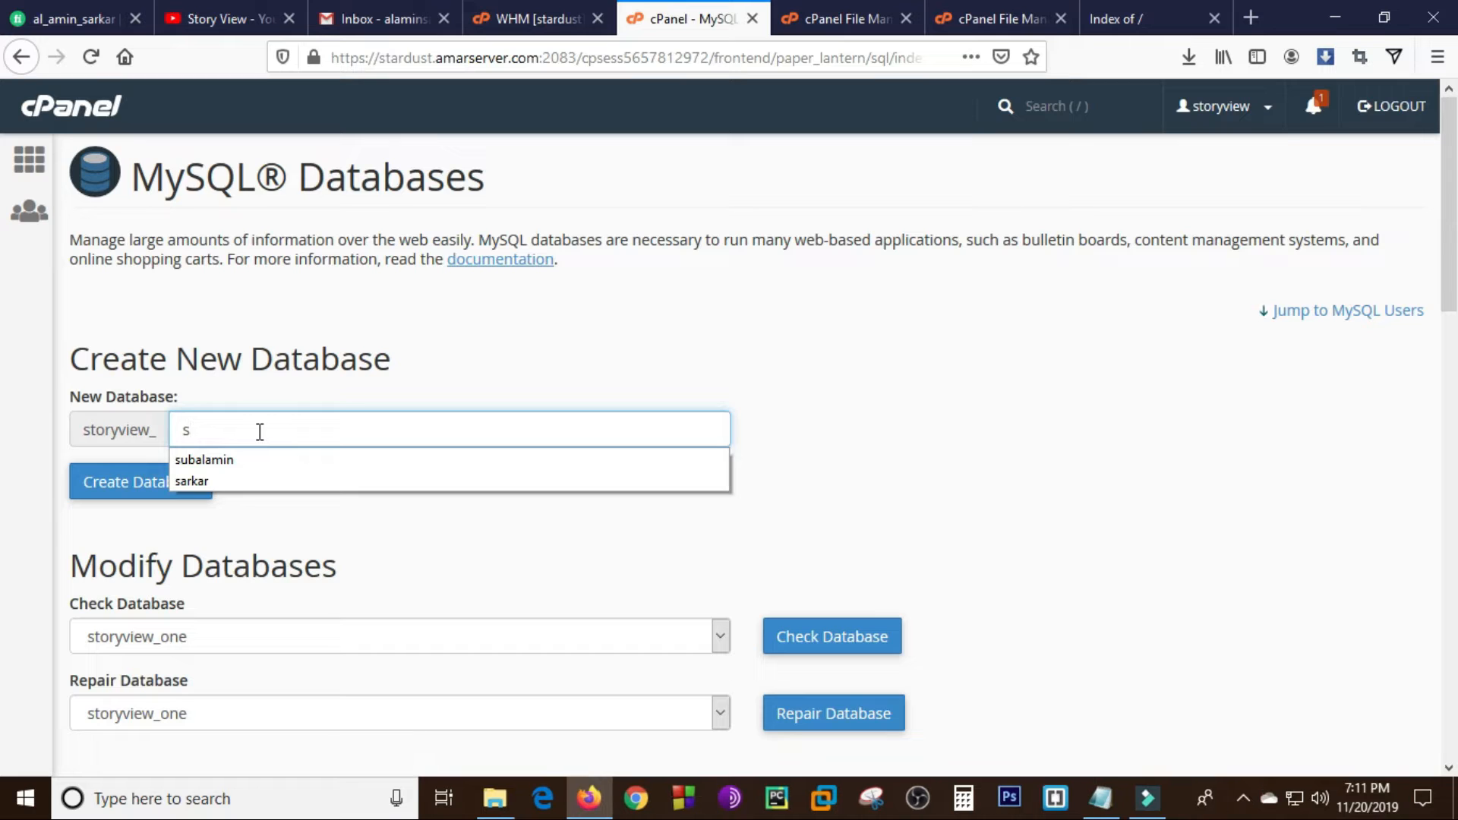
pyautogui.write('chool')
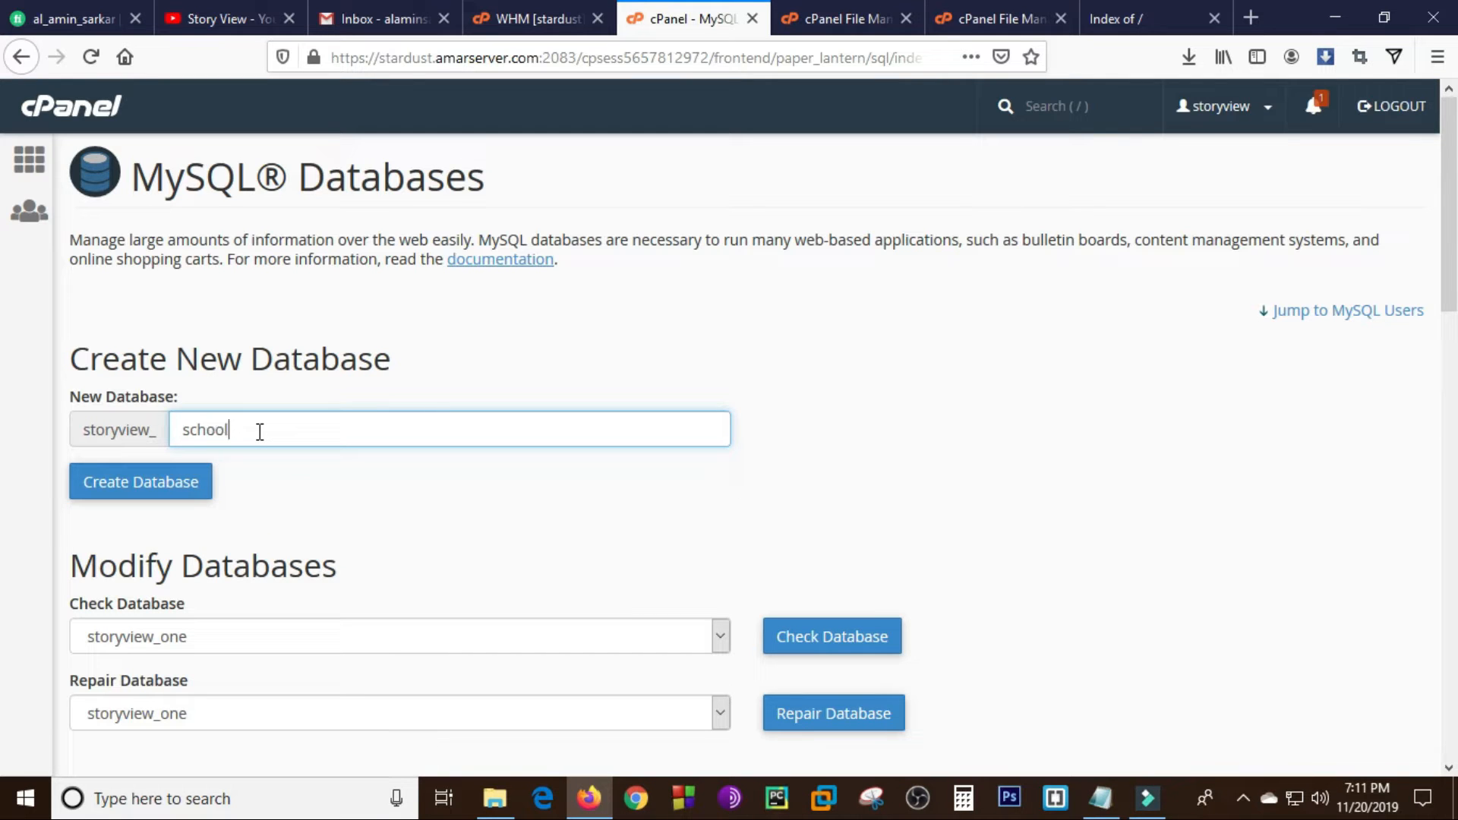
pyautogui.click(137, 484)
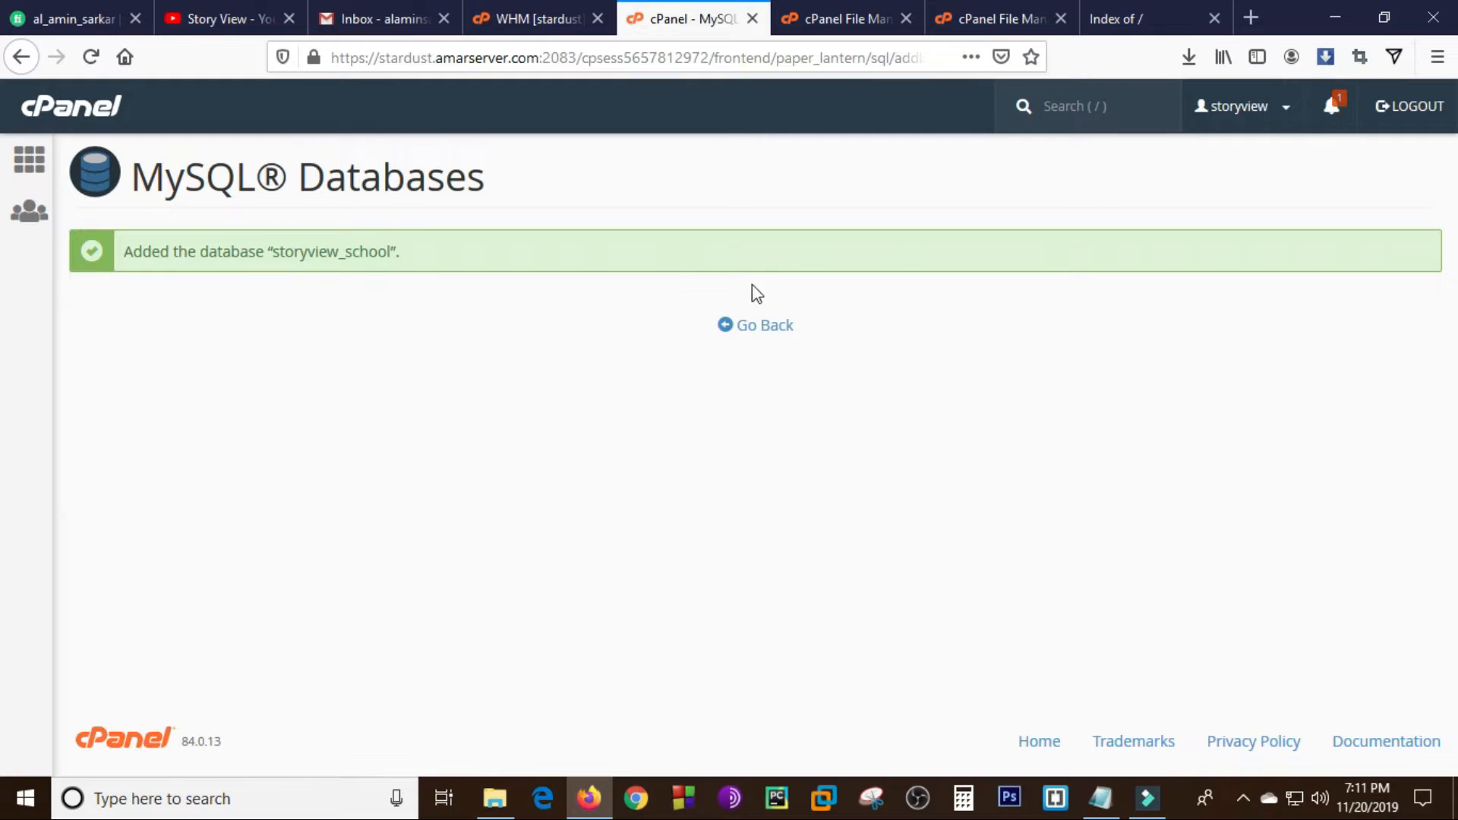
pyautogui.click(762, 324)
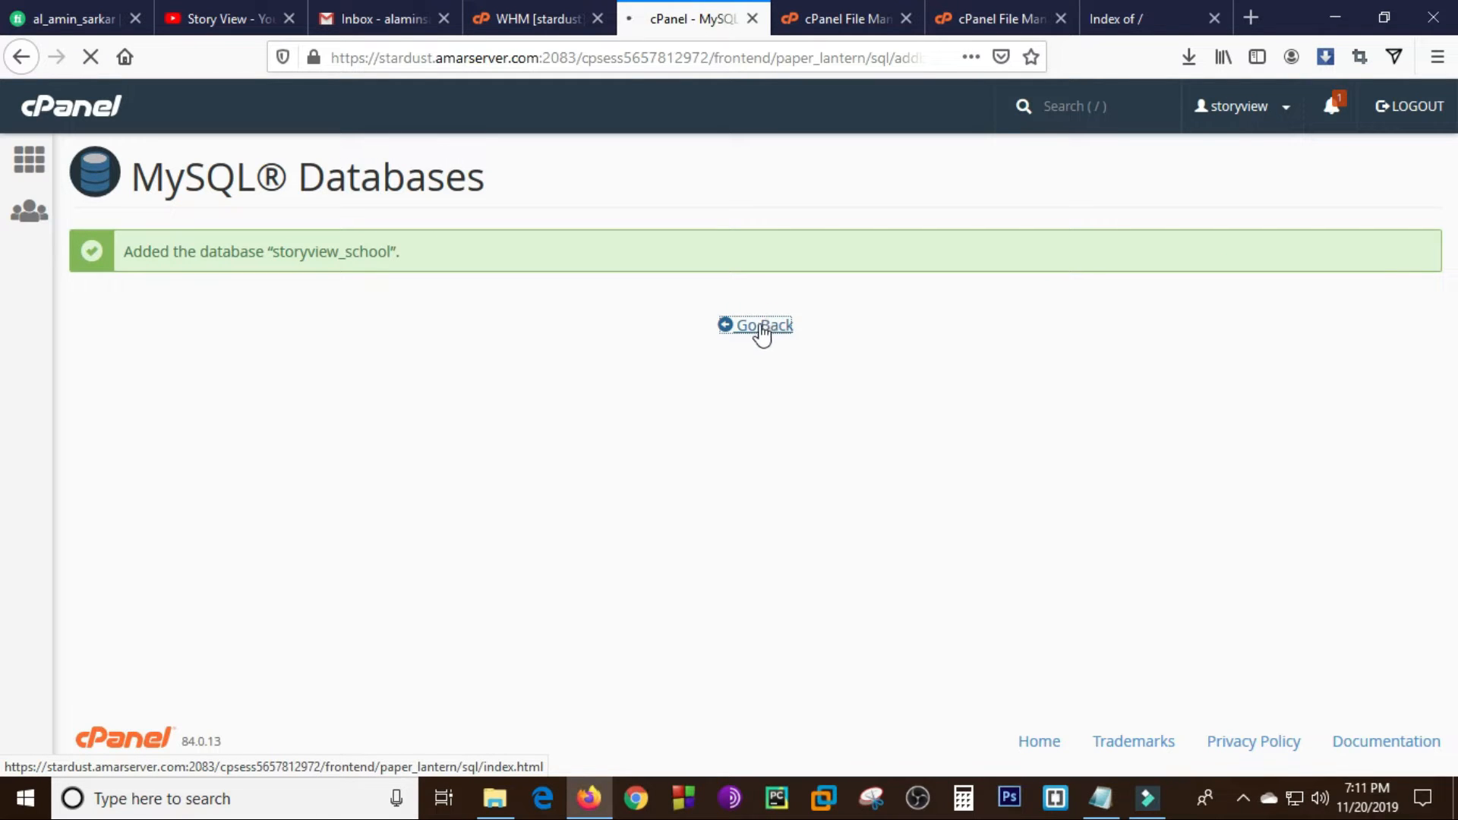
pyautogui.moveTo(274, 252); pyautogui.dragTo(395, 254)
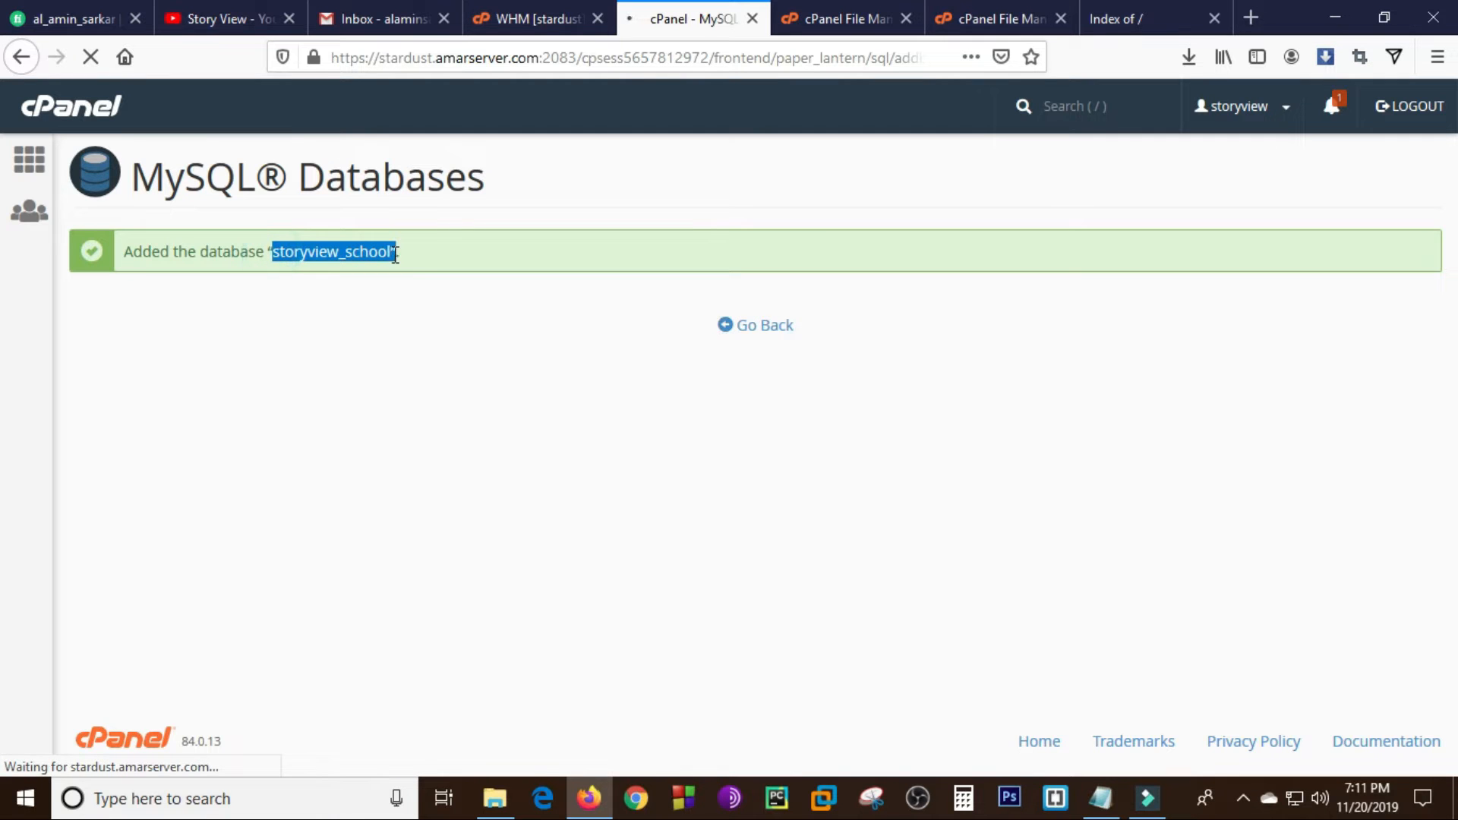
pyautogui.click(754, 326)
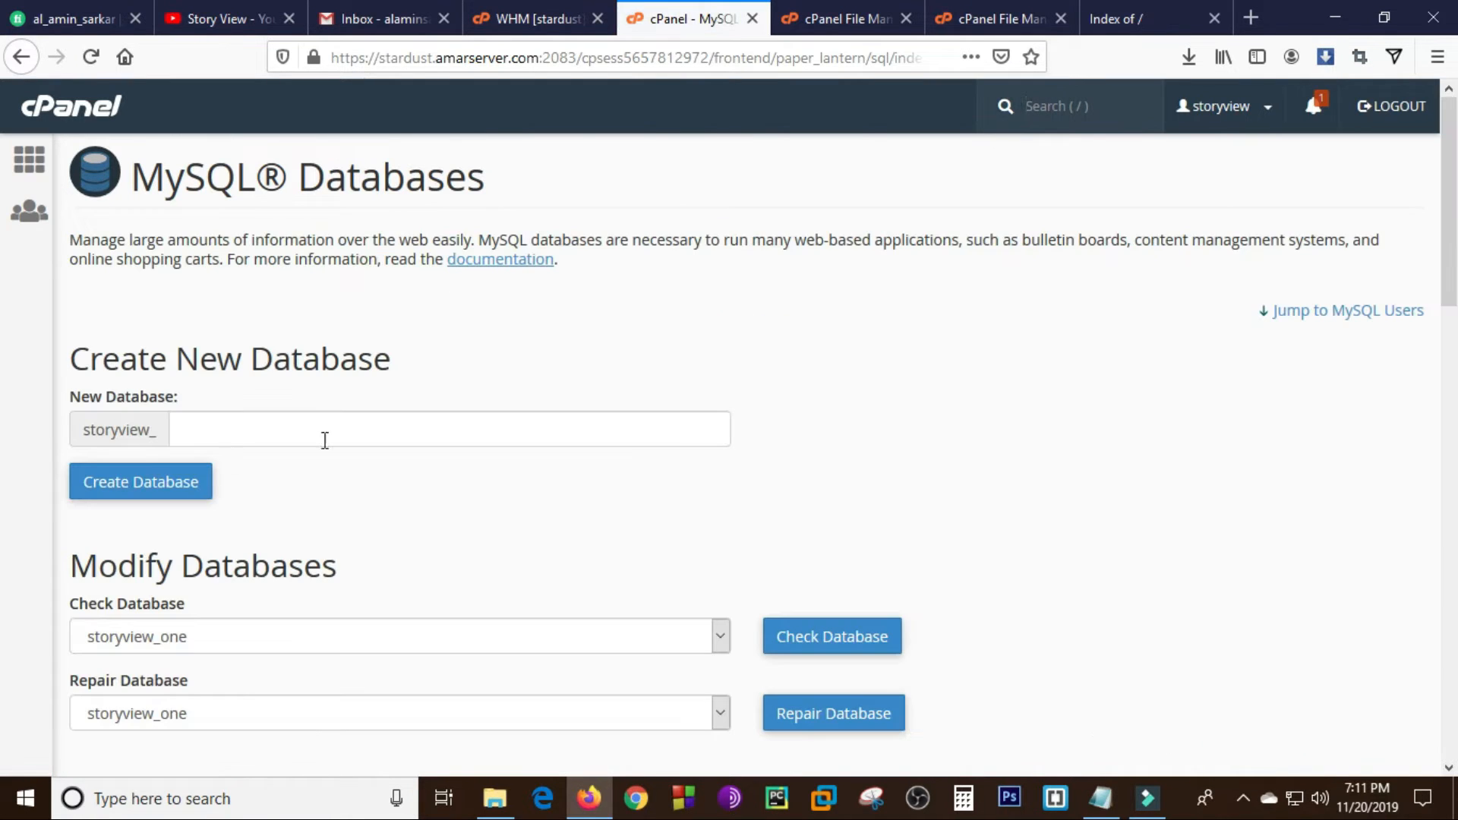
# - Enter "school" as the username of a new MySQL user and generate a password for it
pyautogui.scroll(-5, 2, 304)
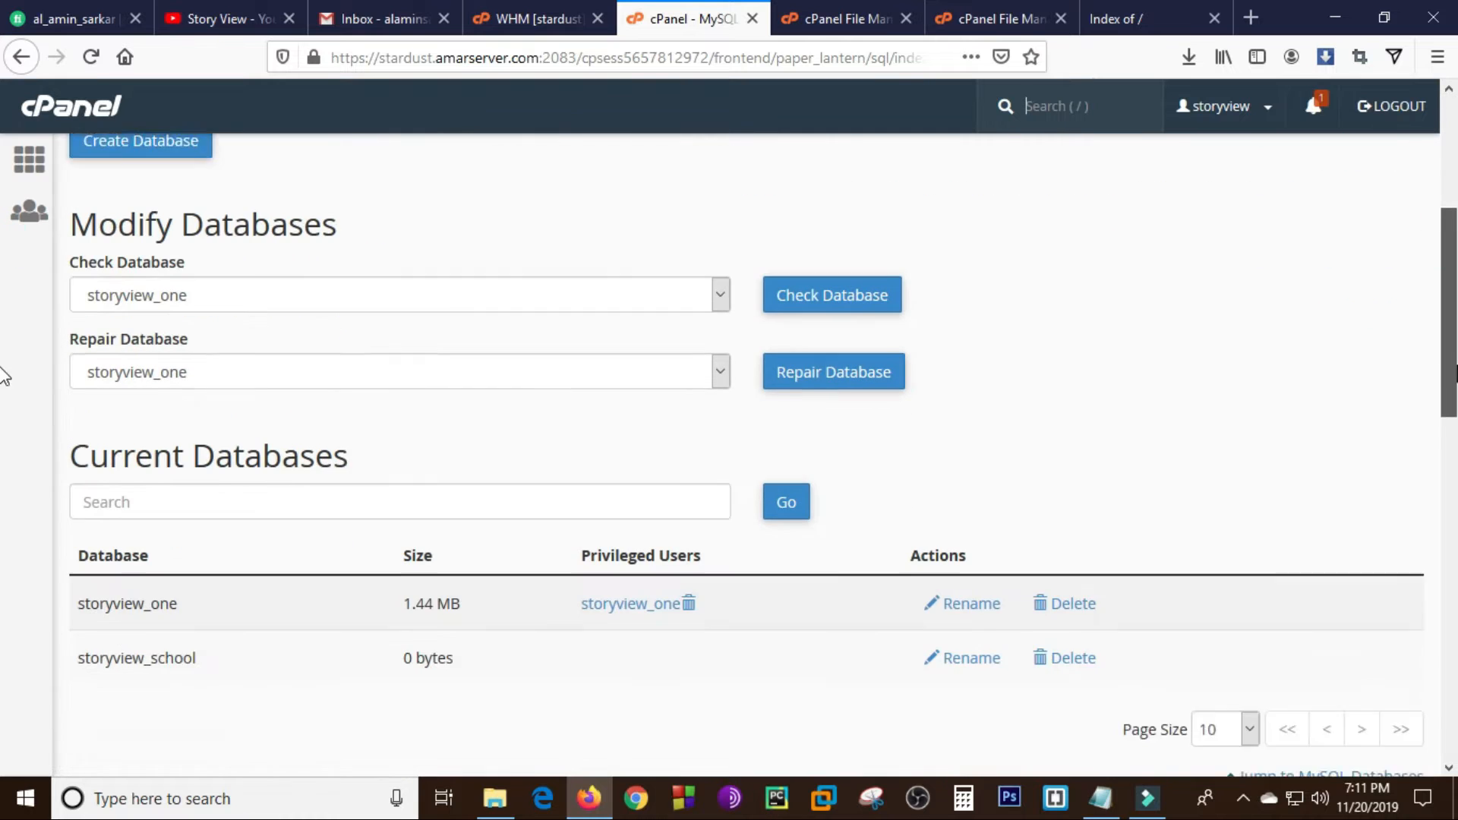
pyautogui.scroll(-2, 1053, 499)
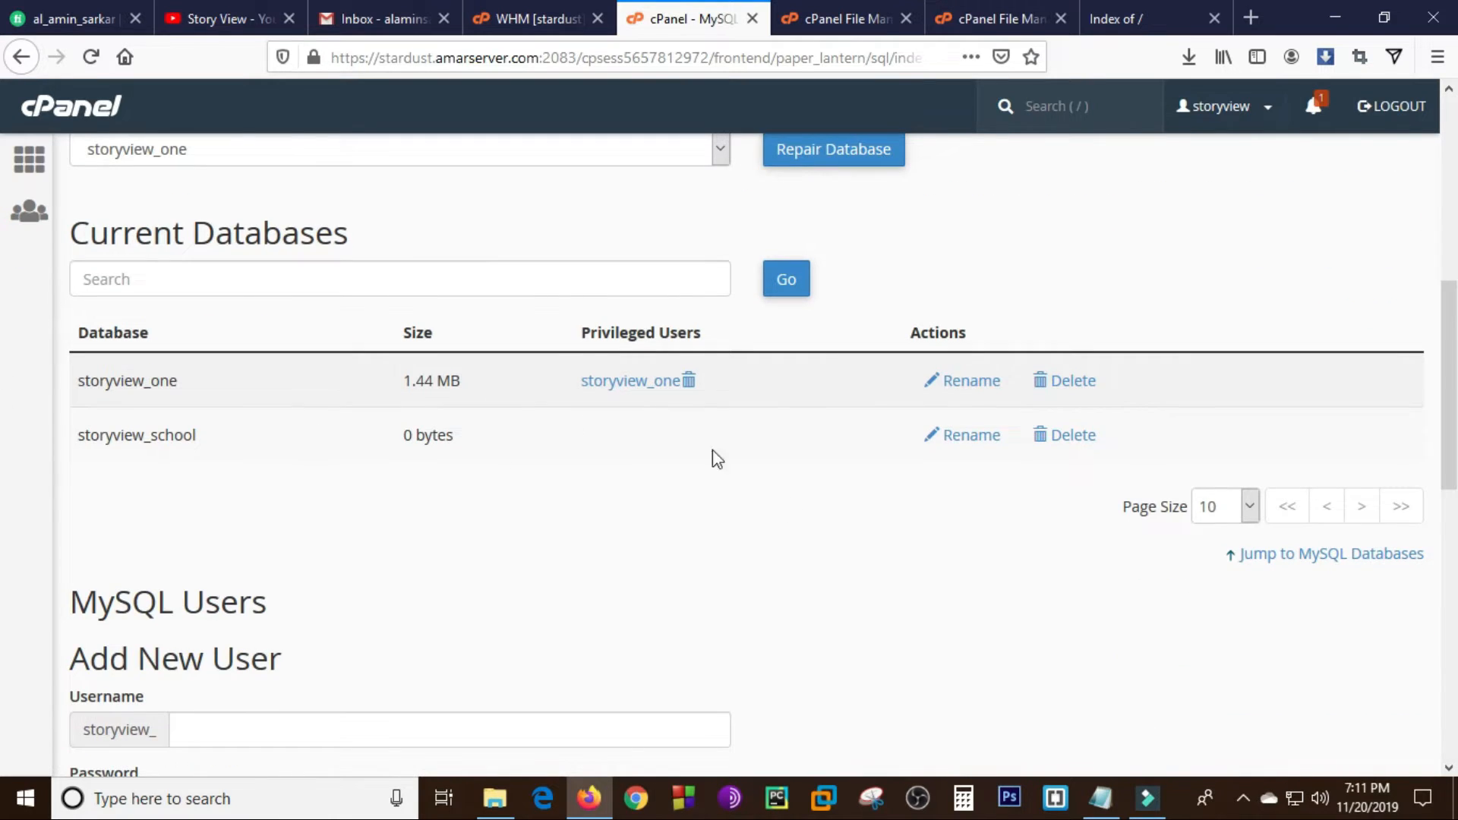
pyautogui.scroll(-5, 4, 338)
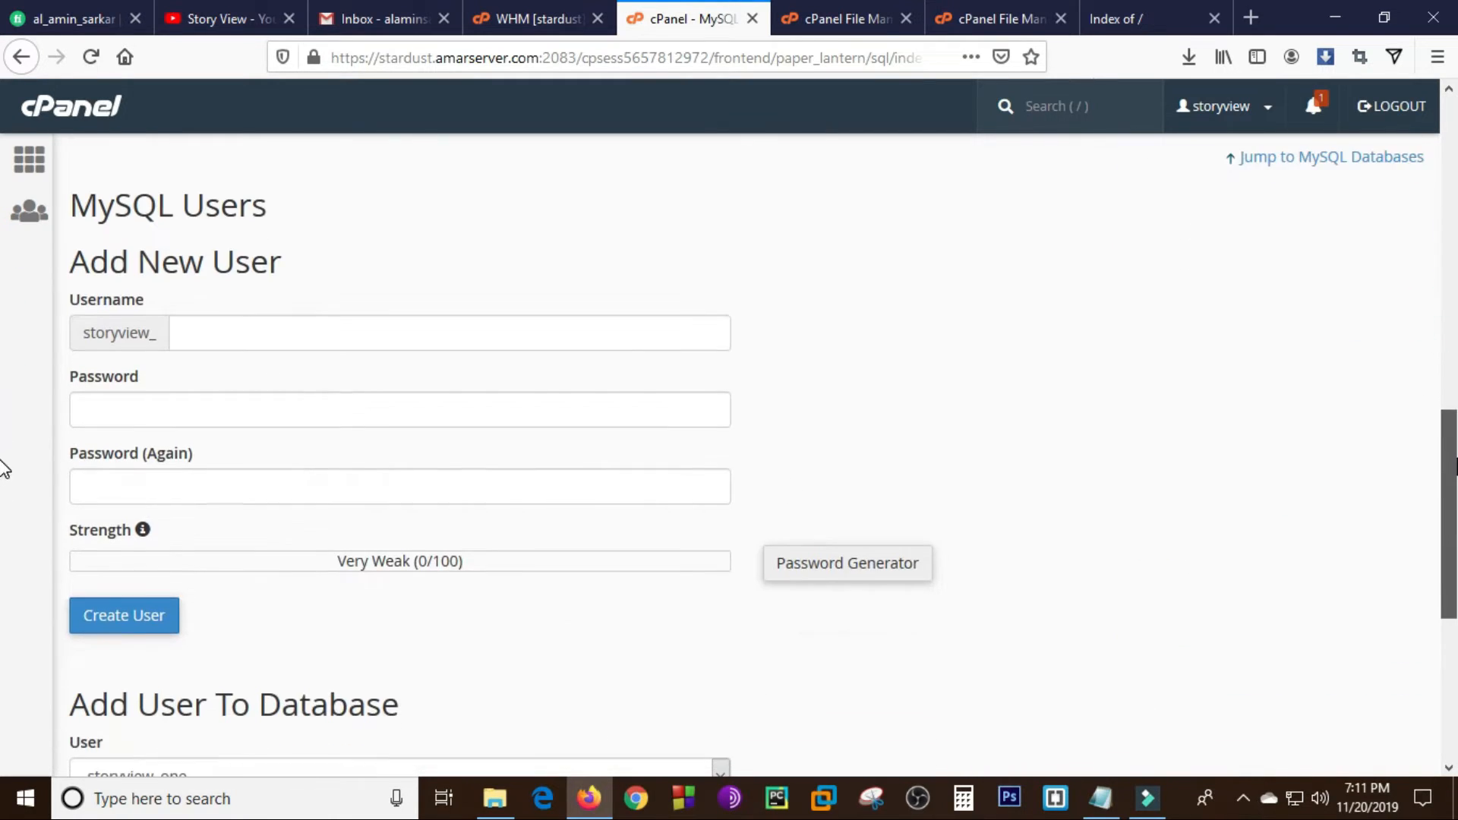
pyautogui.click(210, 327)
pyautogui.click(213, 331)
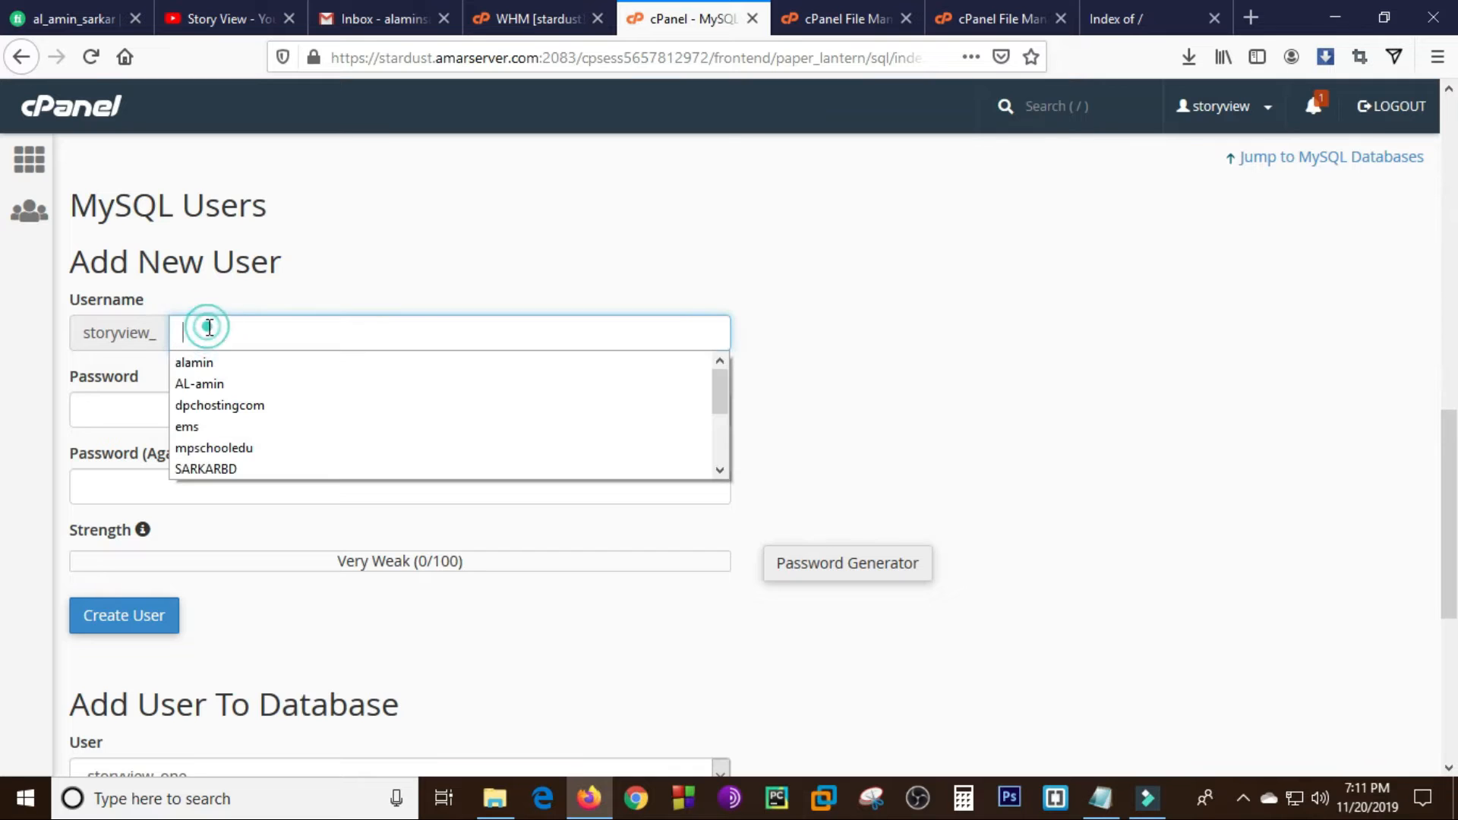
pyautogui.write('school')
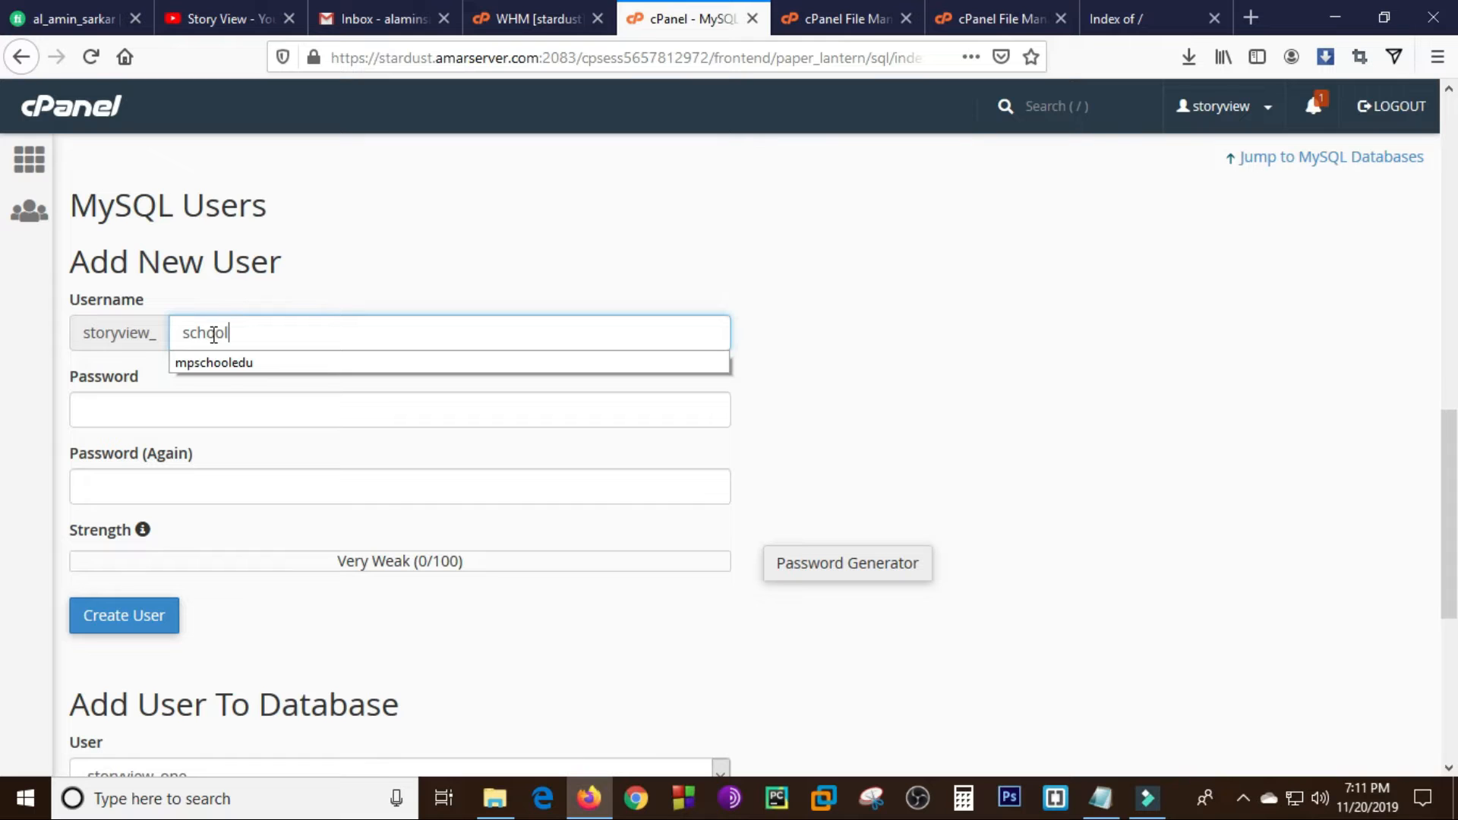
pyautogui.click(258, 416)
pyautogui.click(236, 483)
pyautogui.click(838, 567)
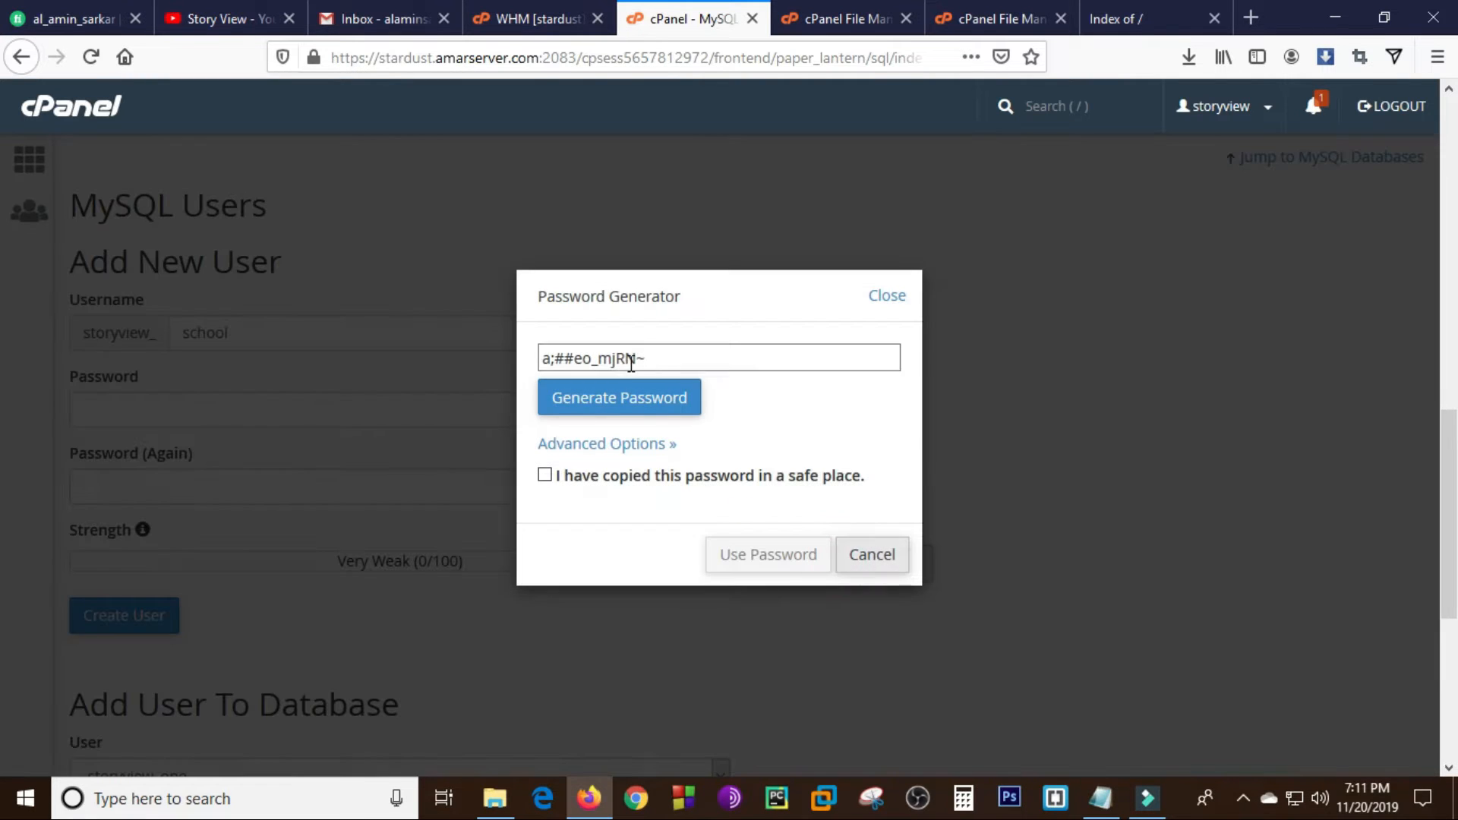
# - Copy the generated database password into the Notepad text document and change the database user name there to storyview_school
pyautogui.moveTo(670, 358); pyautogui.dragTo(535, 366)
pyautogui.hotkey('ctrl', 'c')
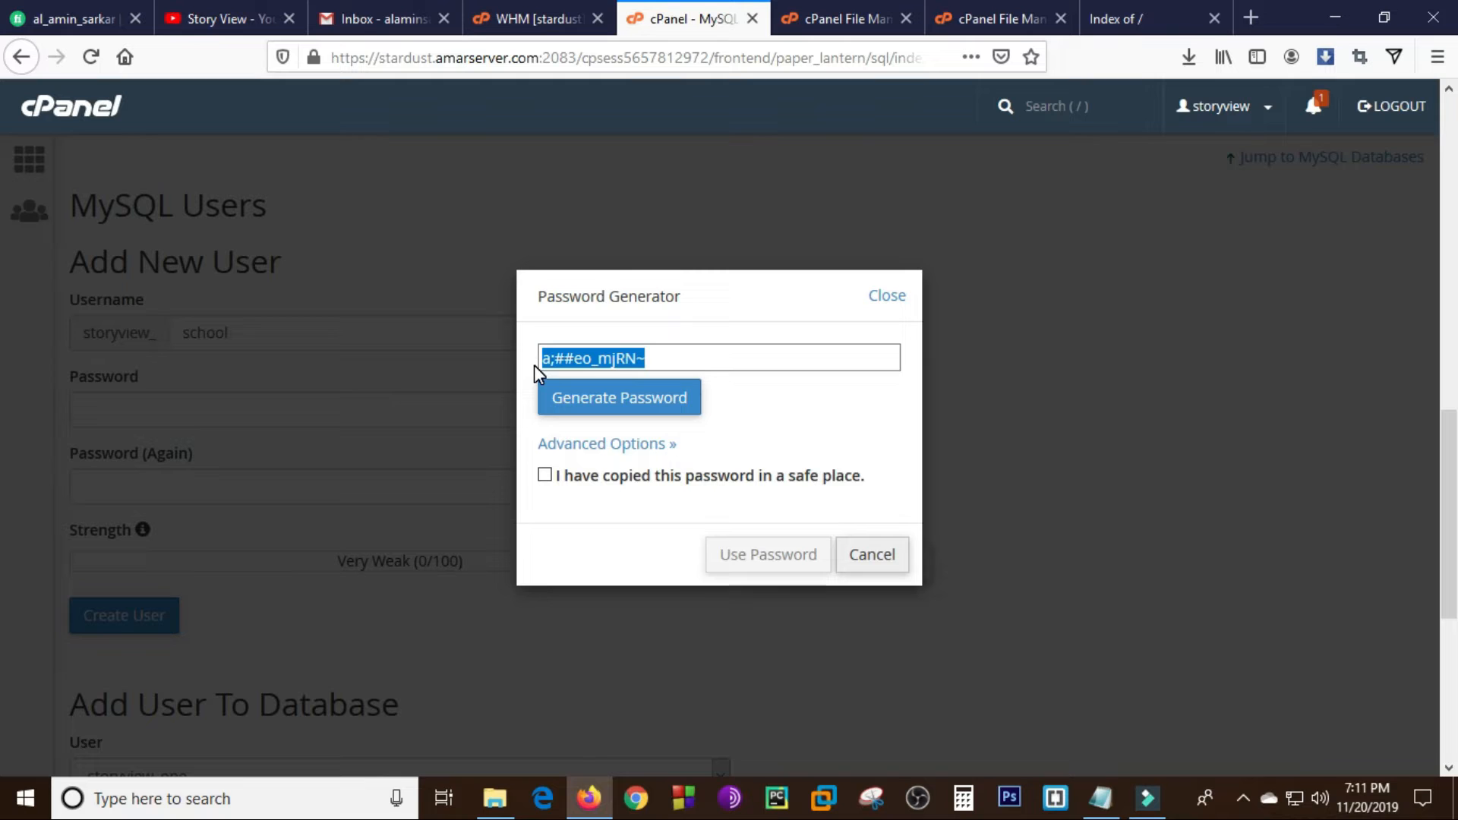
pyautogui.click(1101, 798)
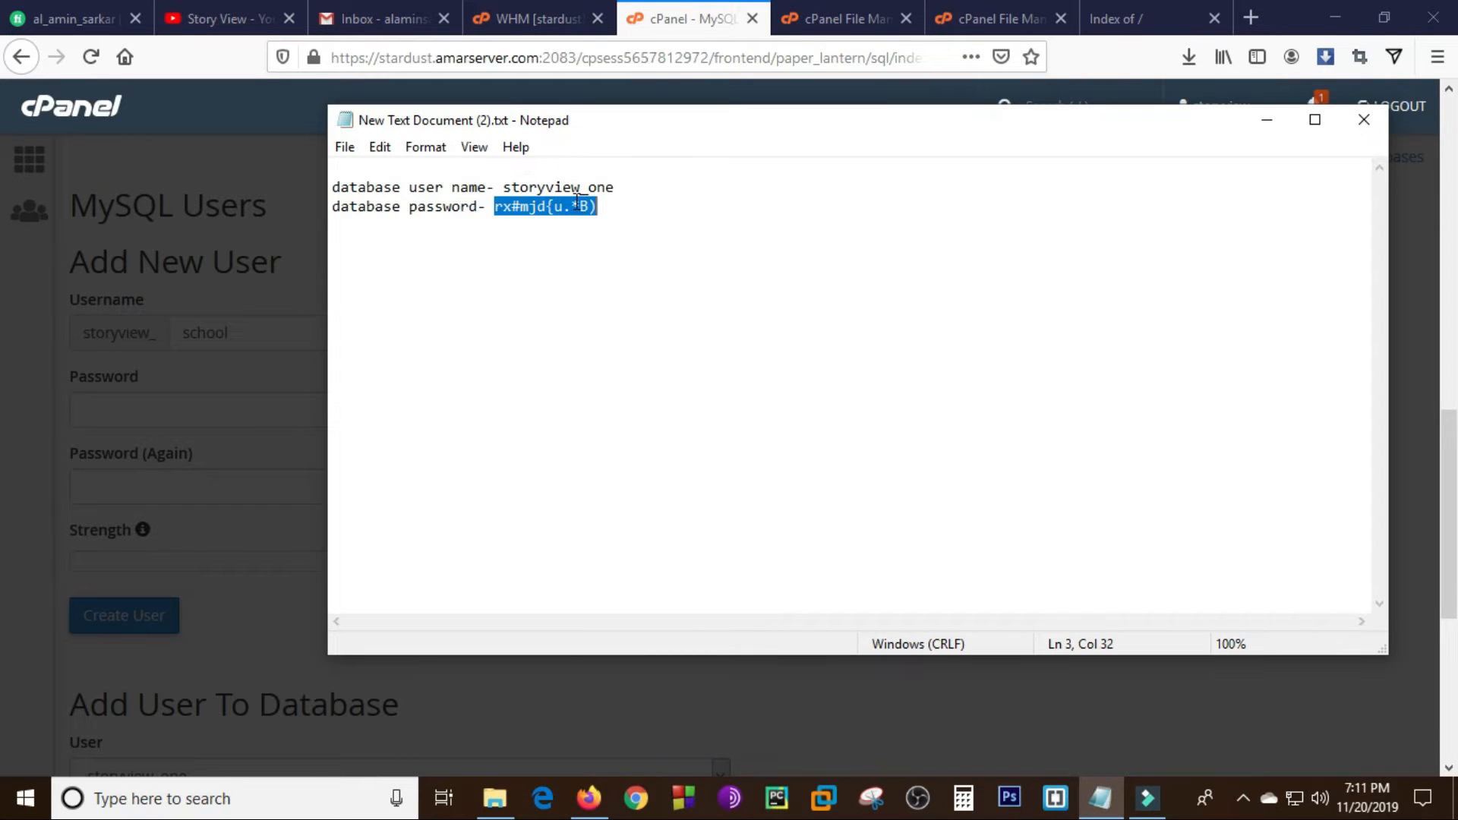
pyautogui.hotkey('ctrl', 'v')
pyautogui.click(616, 186)
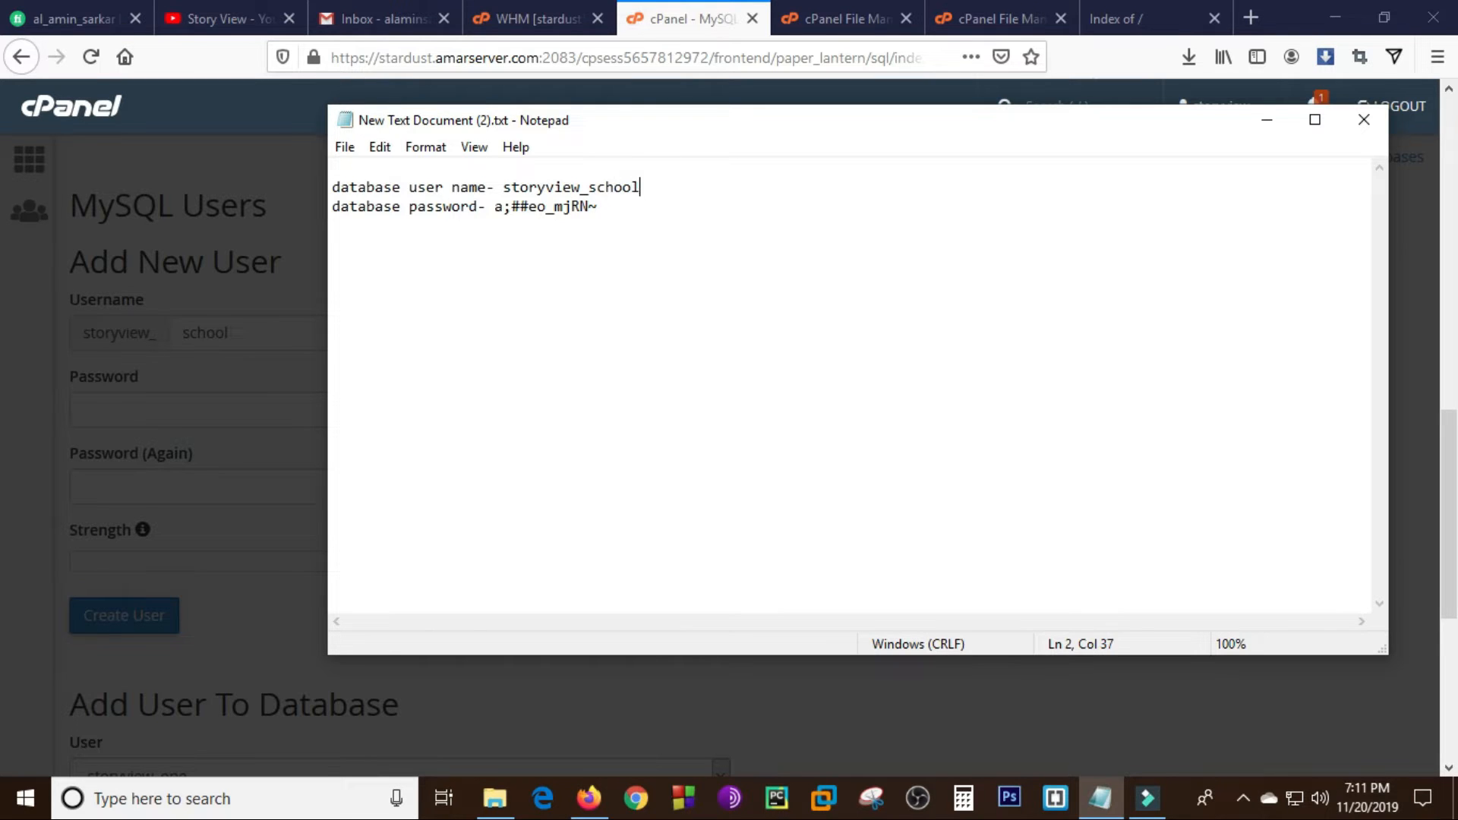
pyautogui.hotkey('ctrl', 'a')
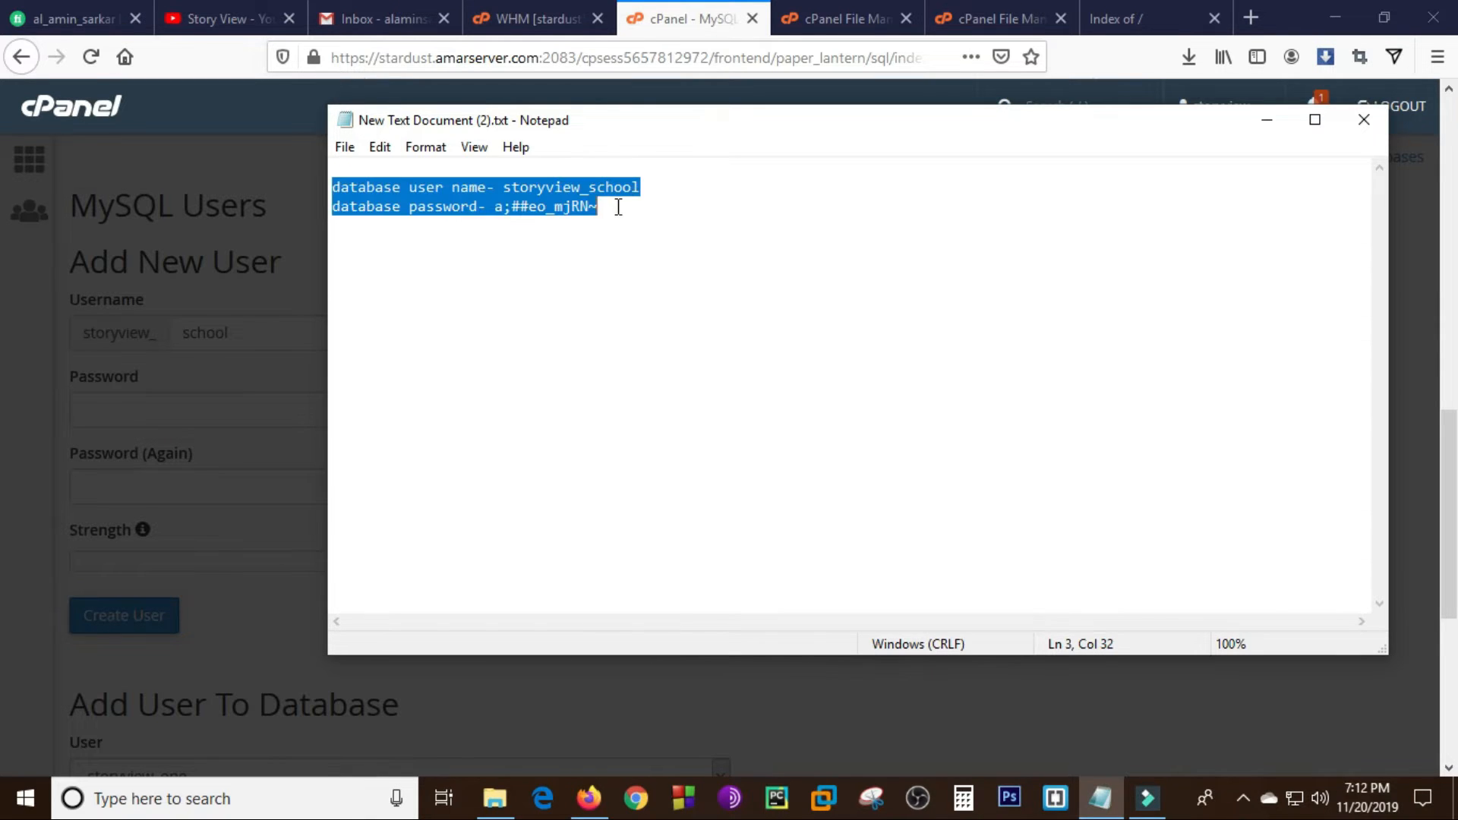
pyautogui.click(621, 210)
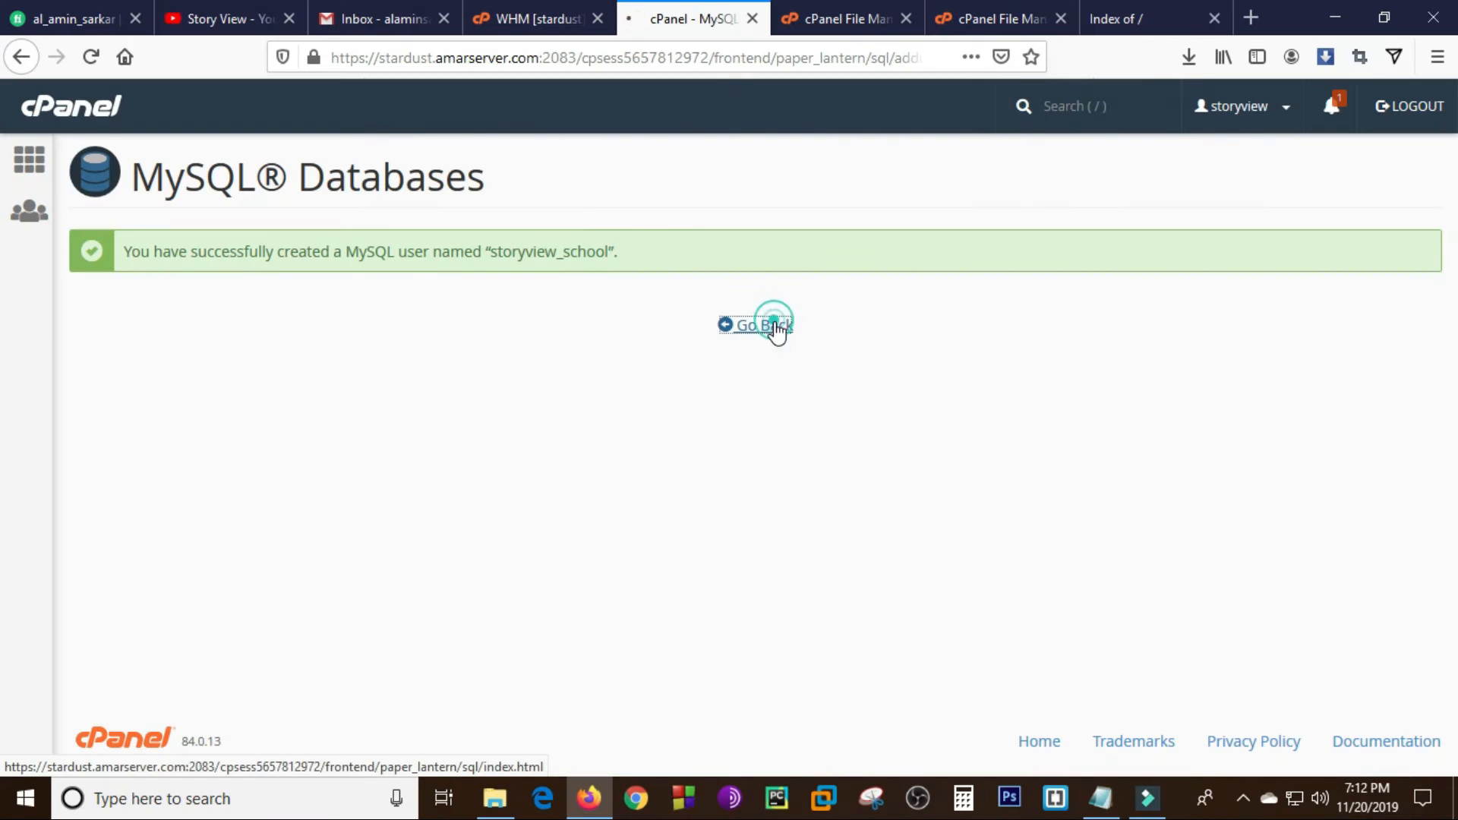
# - Return to the MySQL Databases page and add the user storyview_school to the database storyview_school
pyautogui.click(766, 326)
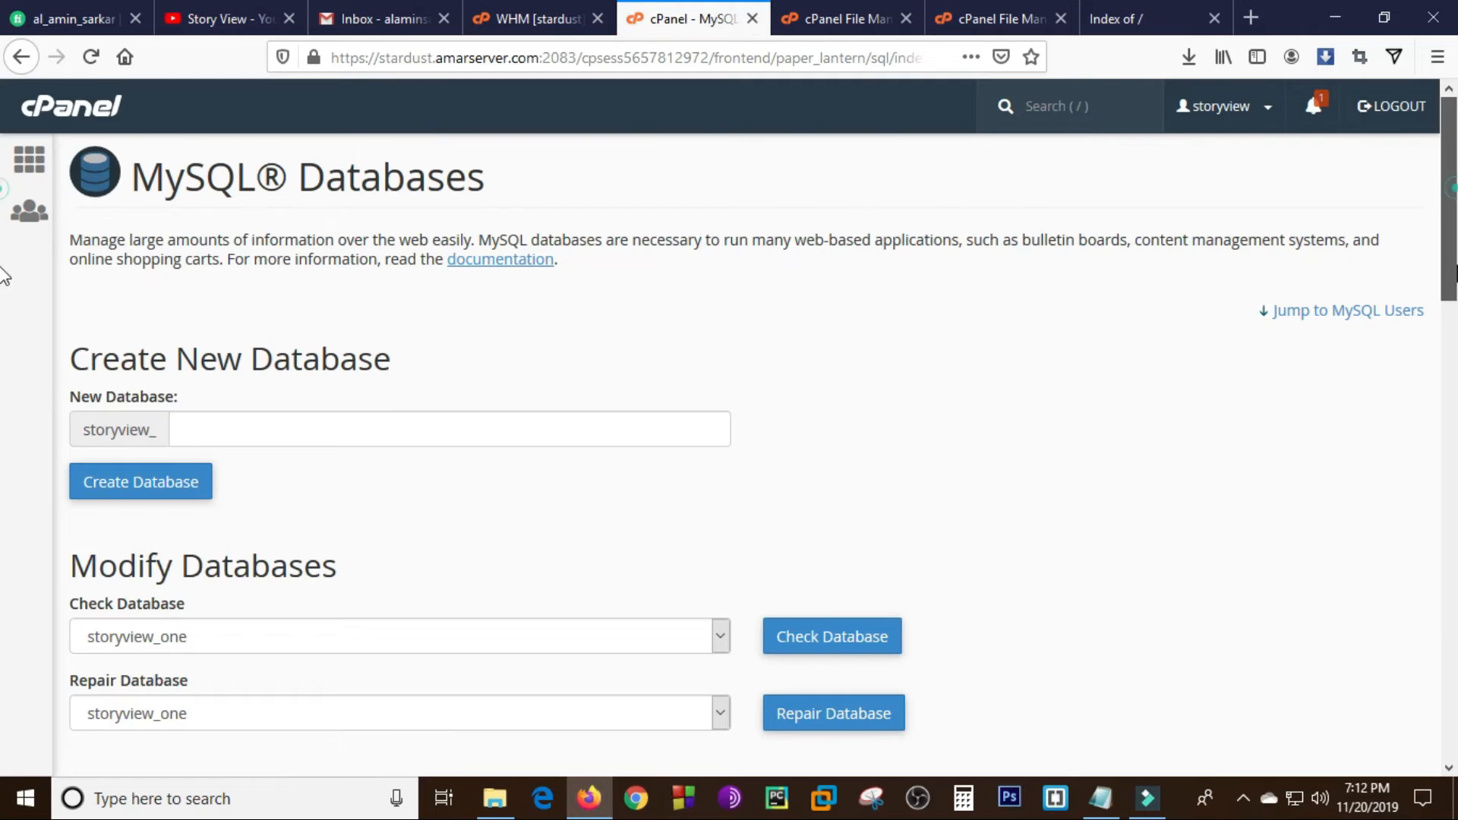
pyautogui.scroll(-15, 4, 570)
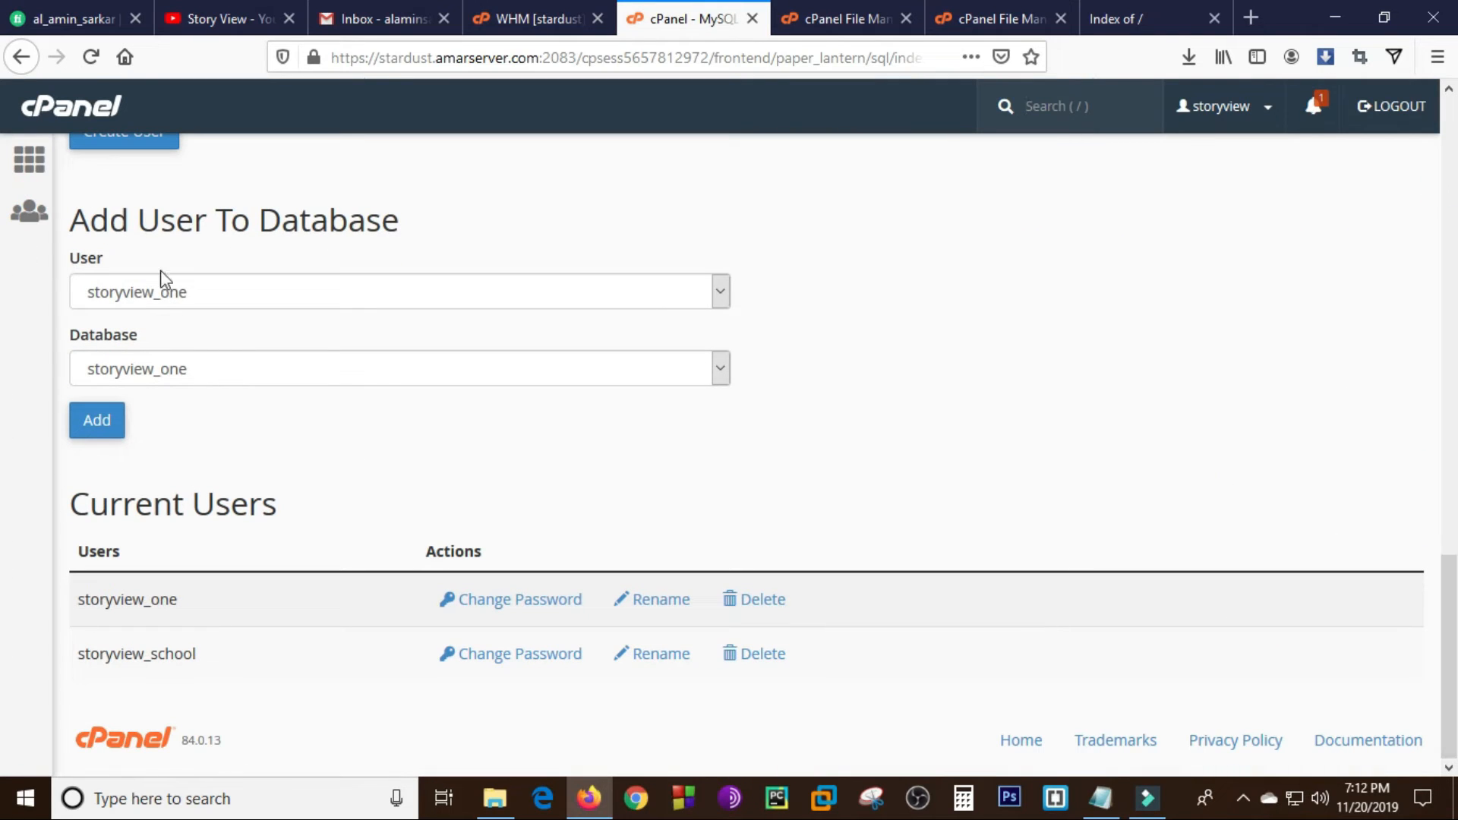
pyautogui.click(216, 293)
pyautogui.click(189, 347)
pyautogui.click(226, 374)
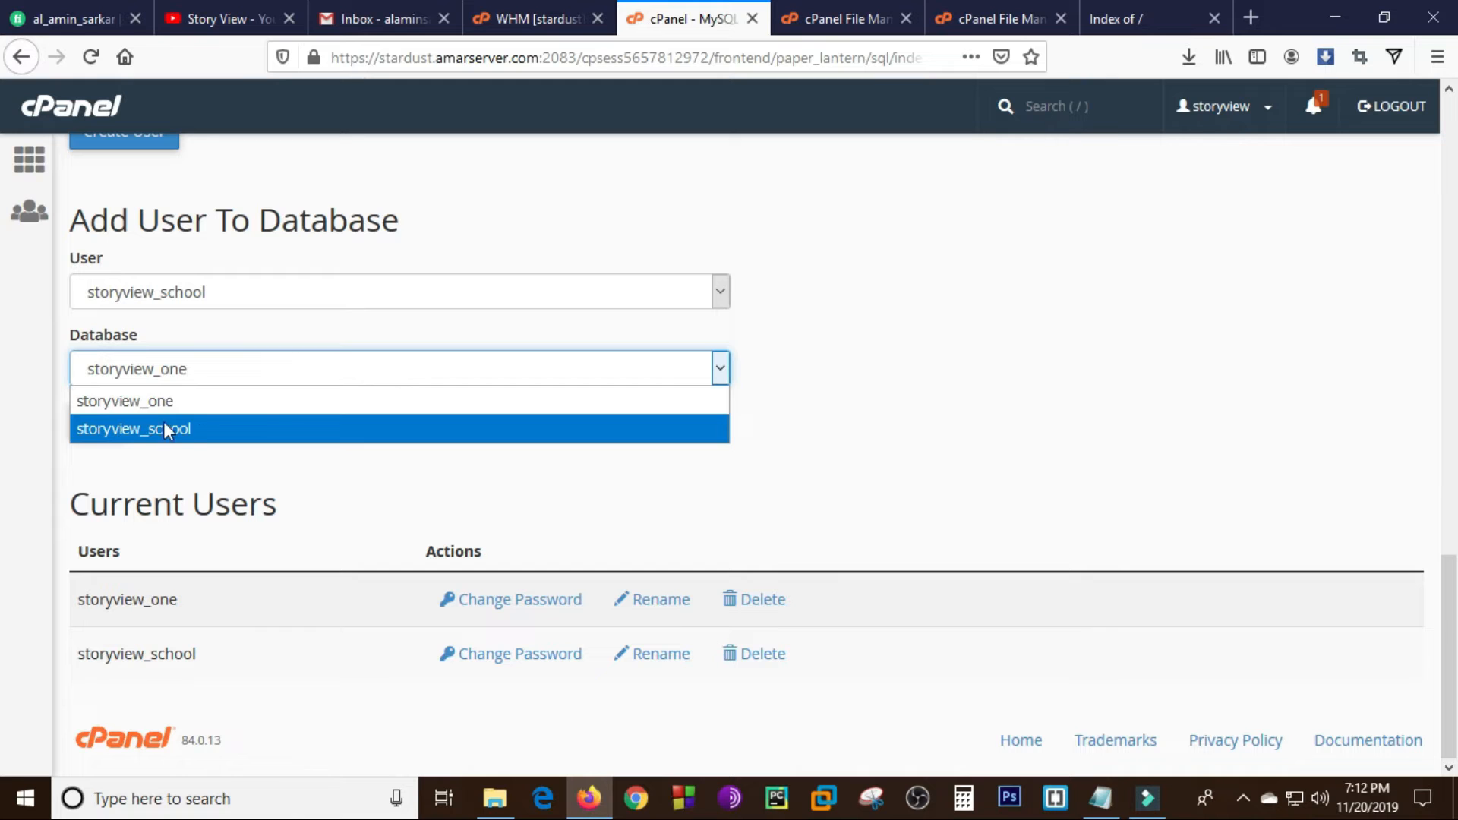
pyautogui.click(204, 431)
pyautogui.click(111, 423)
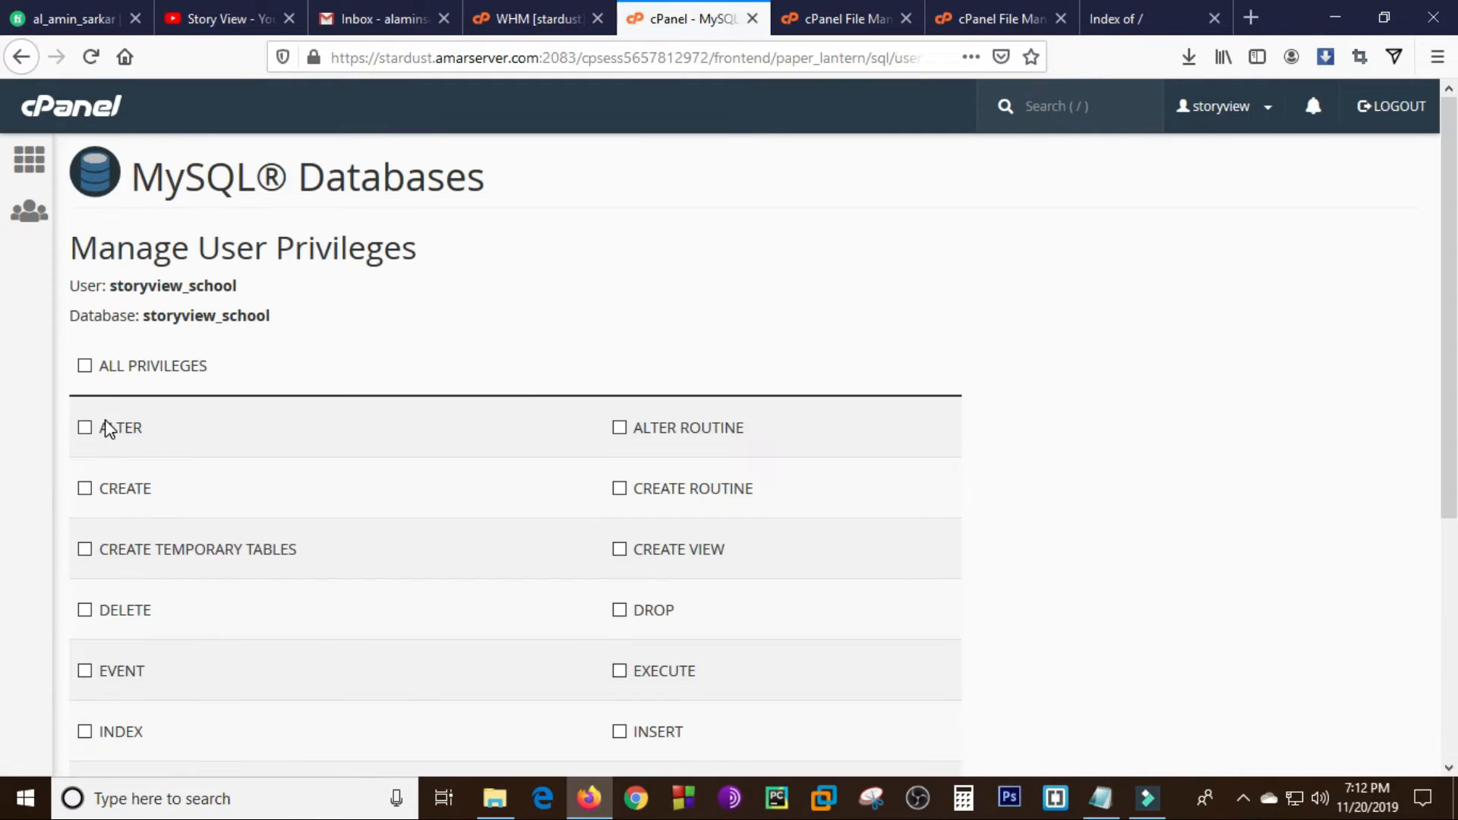
# - Grant the user storyview_school all privileges on the storyview_school database and save the changes
pyautogui.click(85, 367)
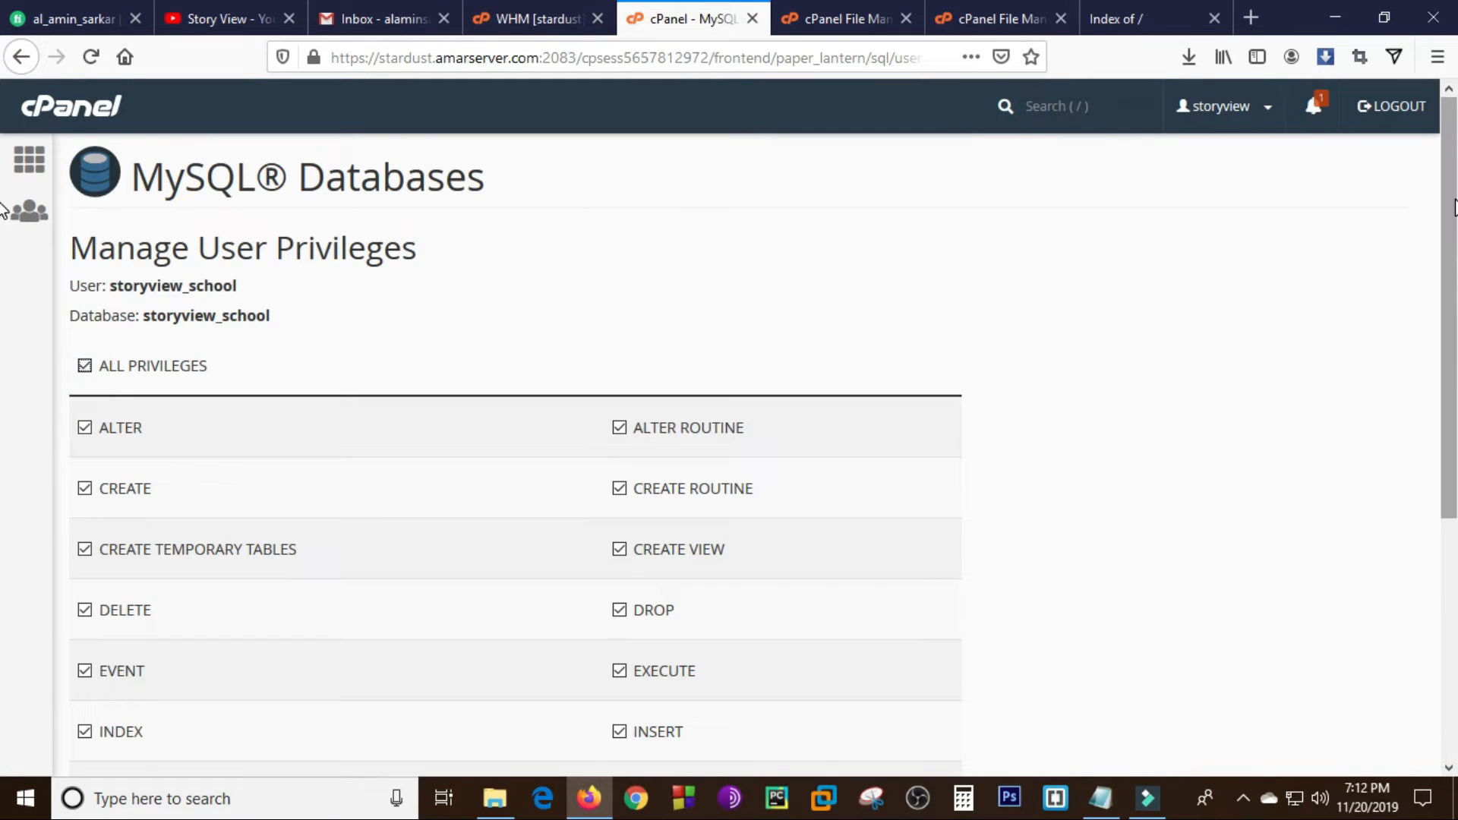
pyautogui.scroll(-5, 7, 456)
pyautogui.click(135, 618)
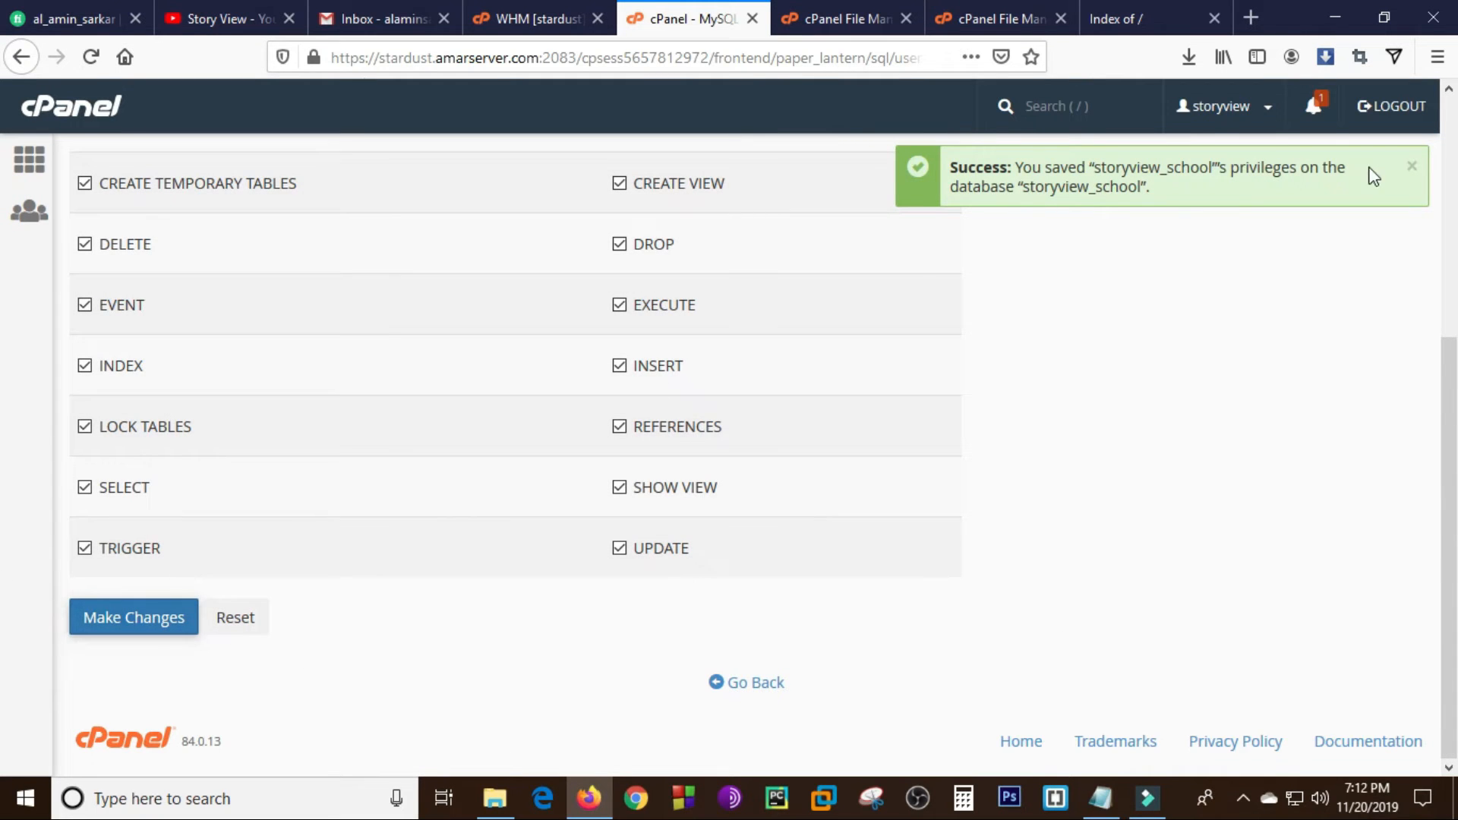
# - Return to the cPanel home page, open phpMyAdmin and select the storyview_school database
pyautogui.moveTo(951, 170); pyautogui.dragTo(1152, 220)
pyautogui.click(1140, 304)
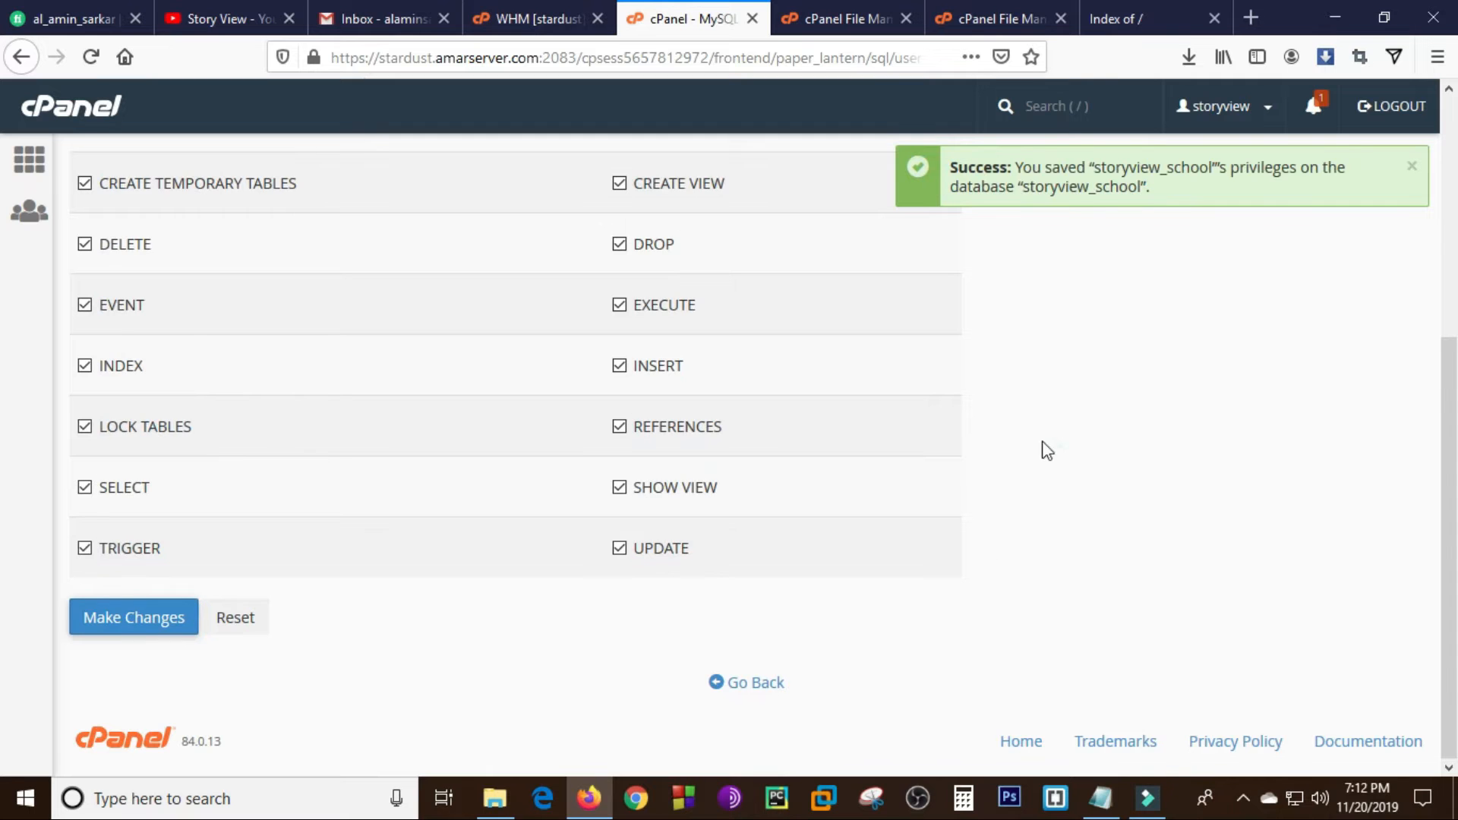
pyautogui.moveTo(1448, 374); pyautogui.dragTo(1450, 110)
pyautogui.click(30, 163)
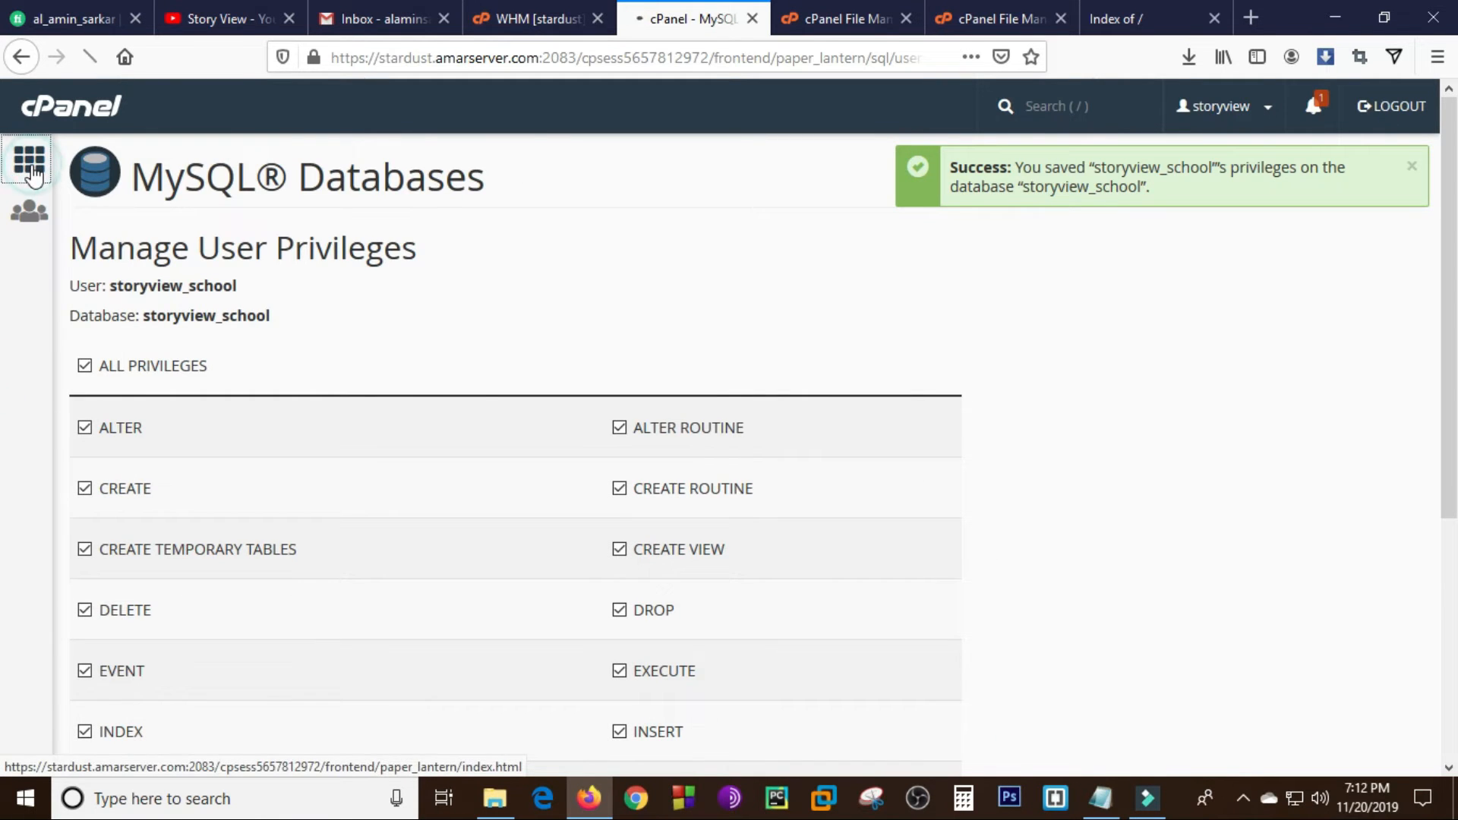
pyautogui.scroll(-8, 4, 252)
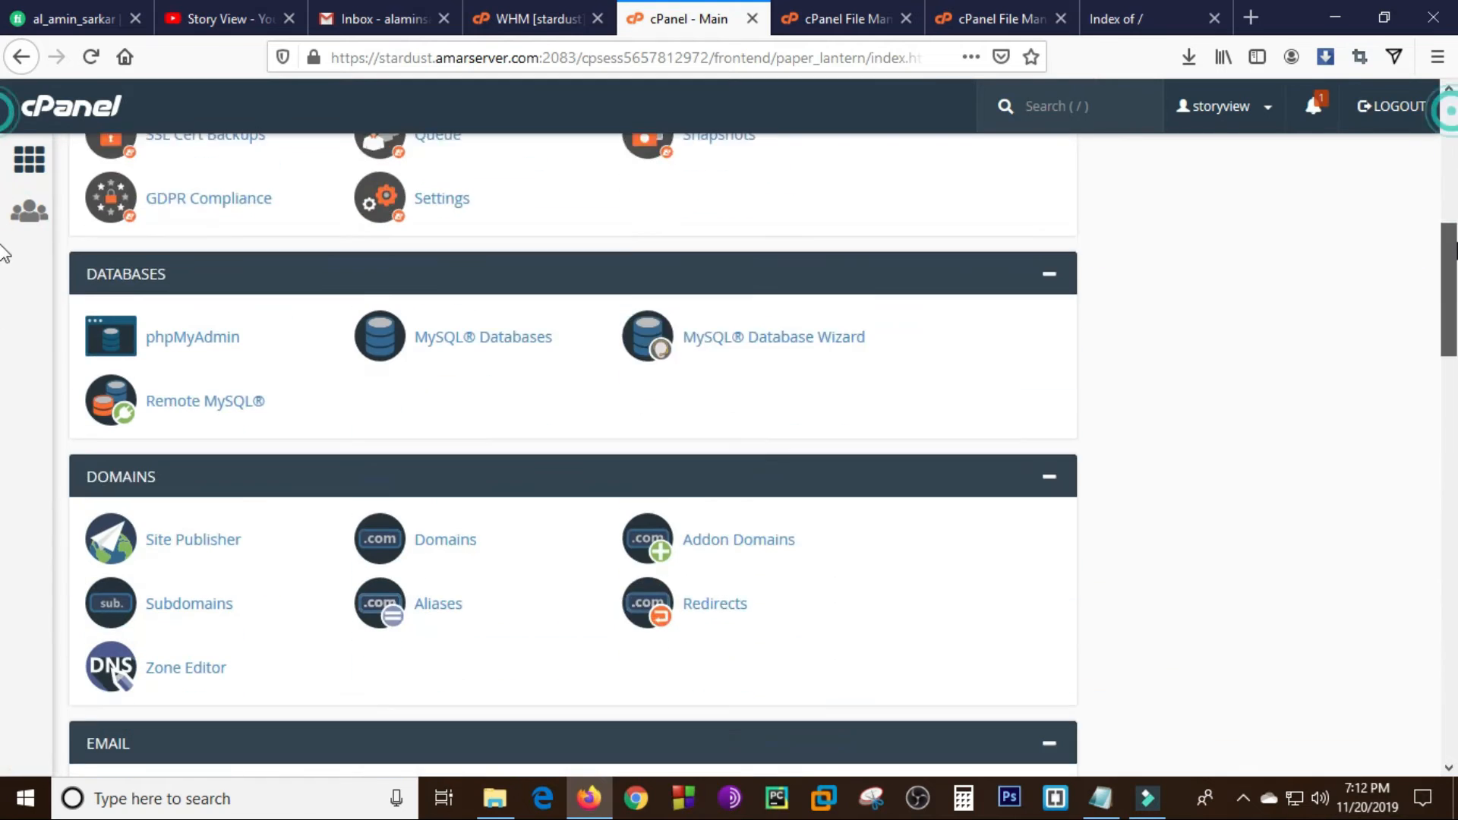
pyautogui.moveTo(1456, 244); pyautogui.dragTo(1455, 273)
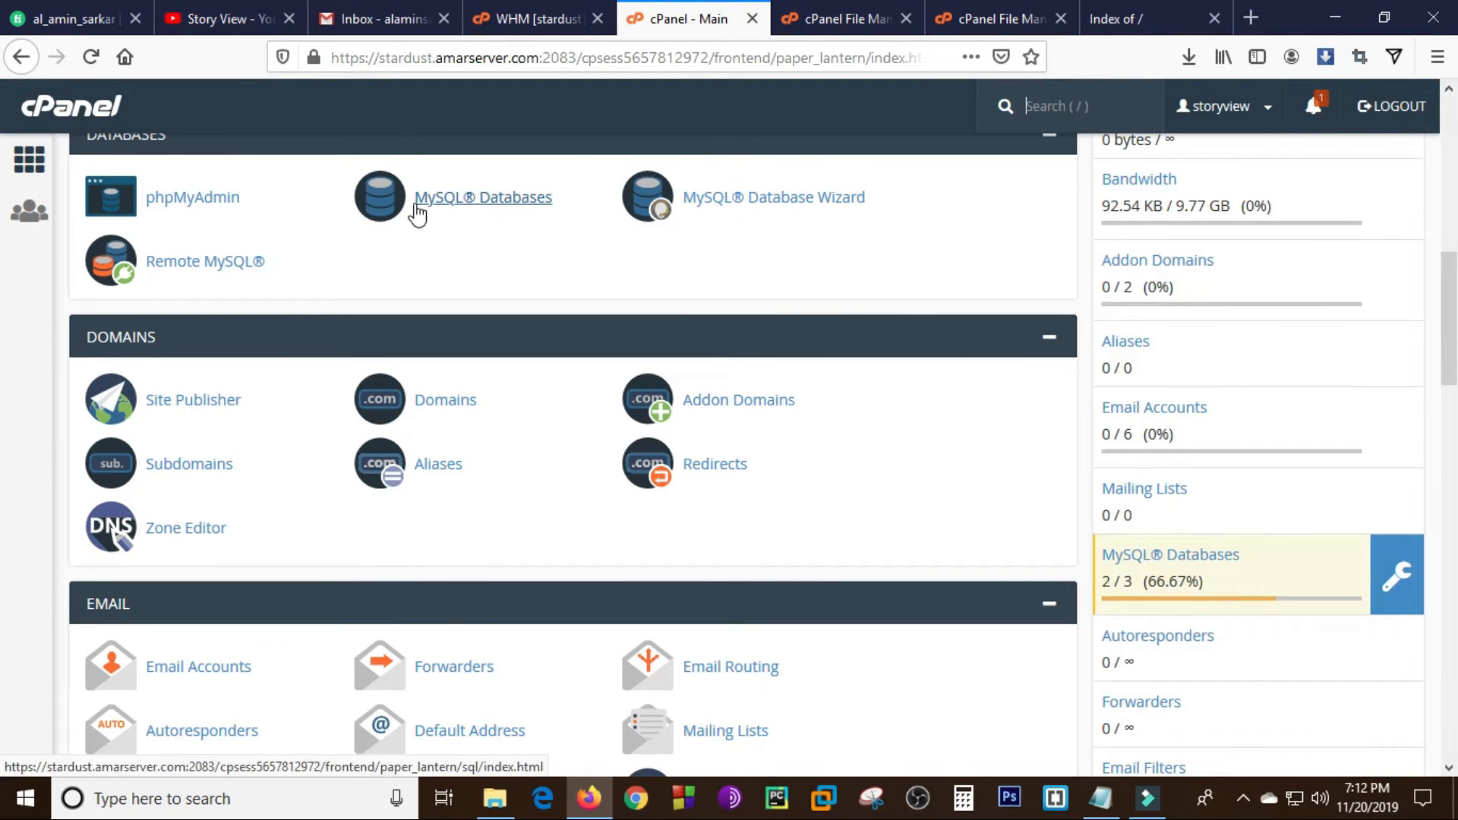
pyautogui.click(164, 202)
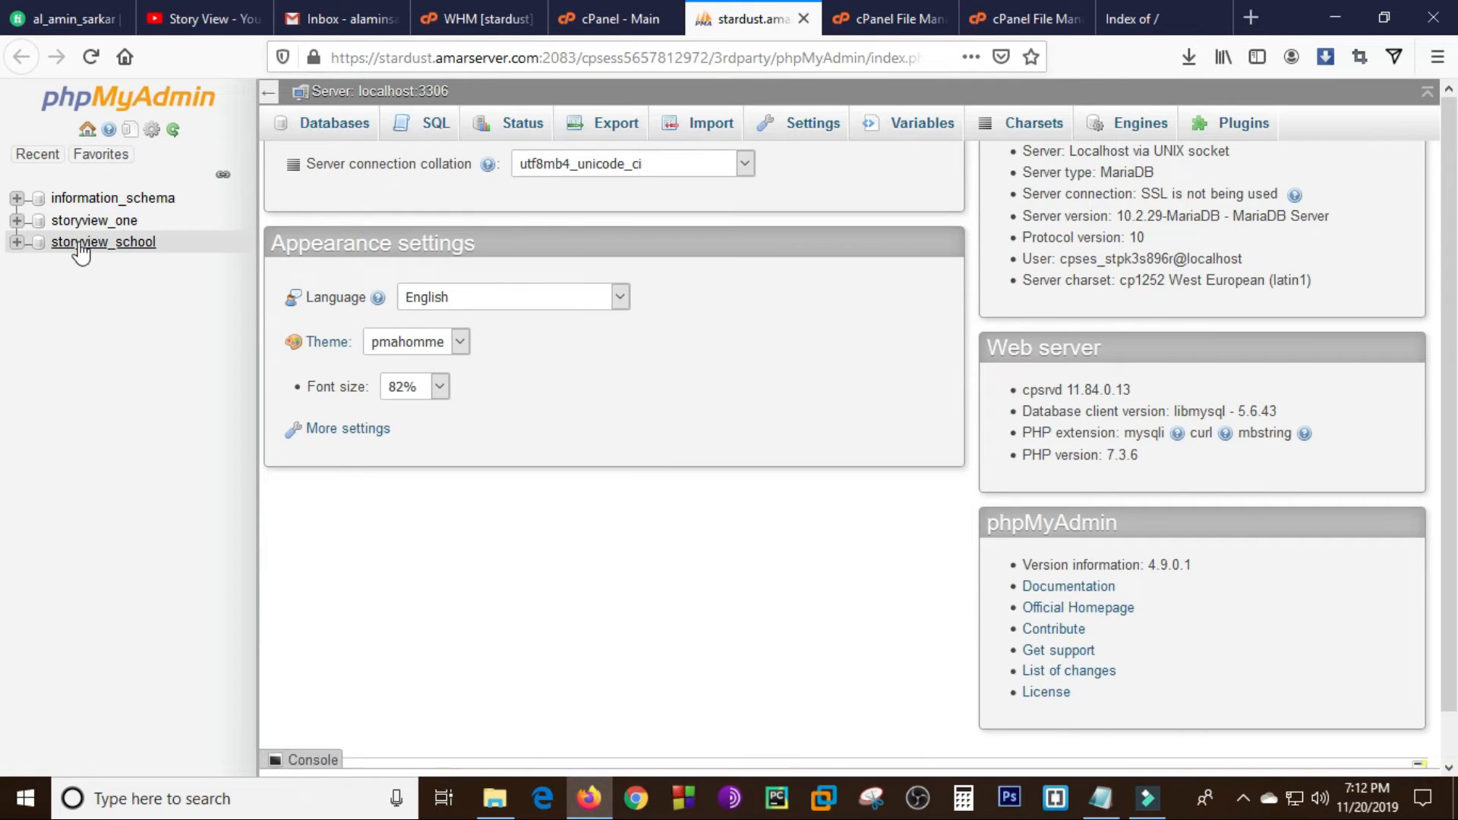
pyautogui.click(119, 249)
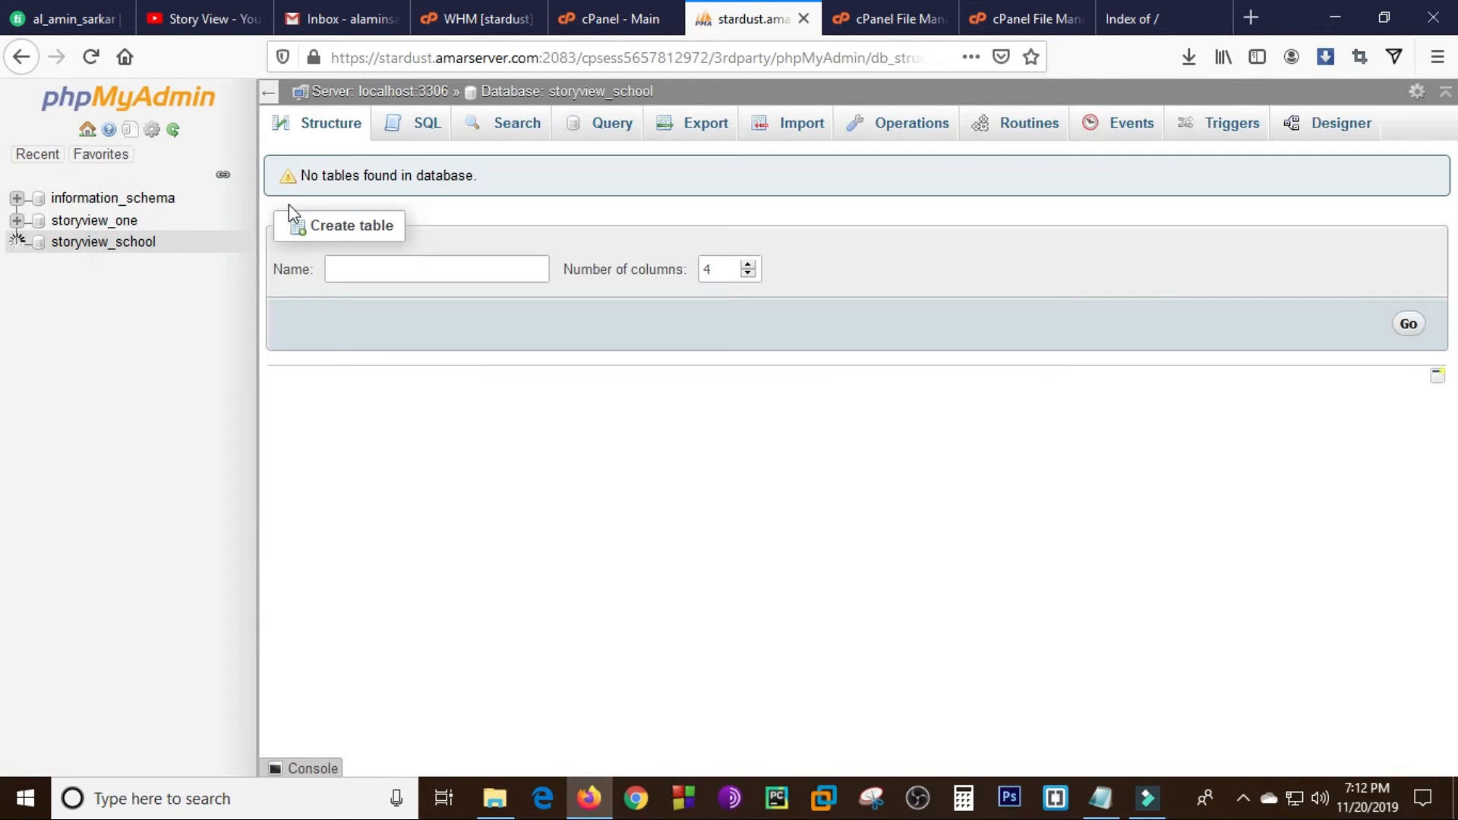
pyautogui.moveTo(301, 176); pyautogui.dragTo(472, 180)
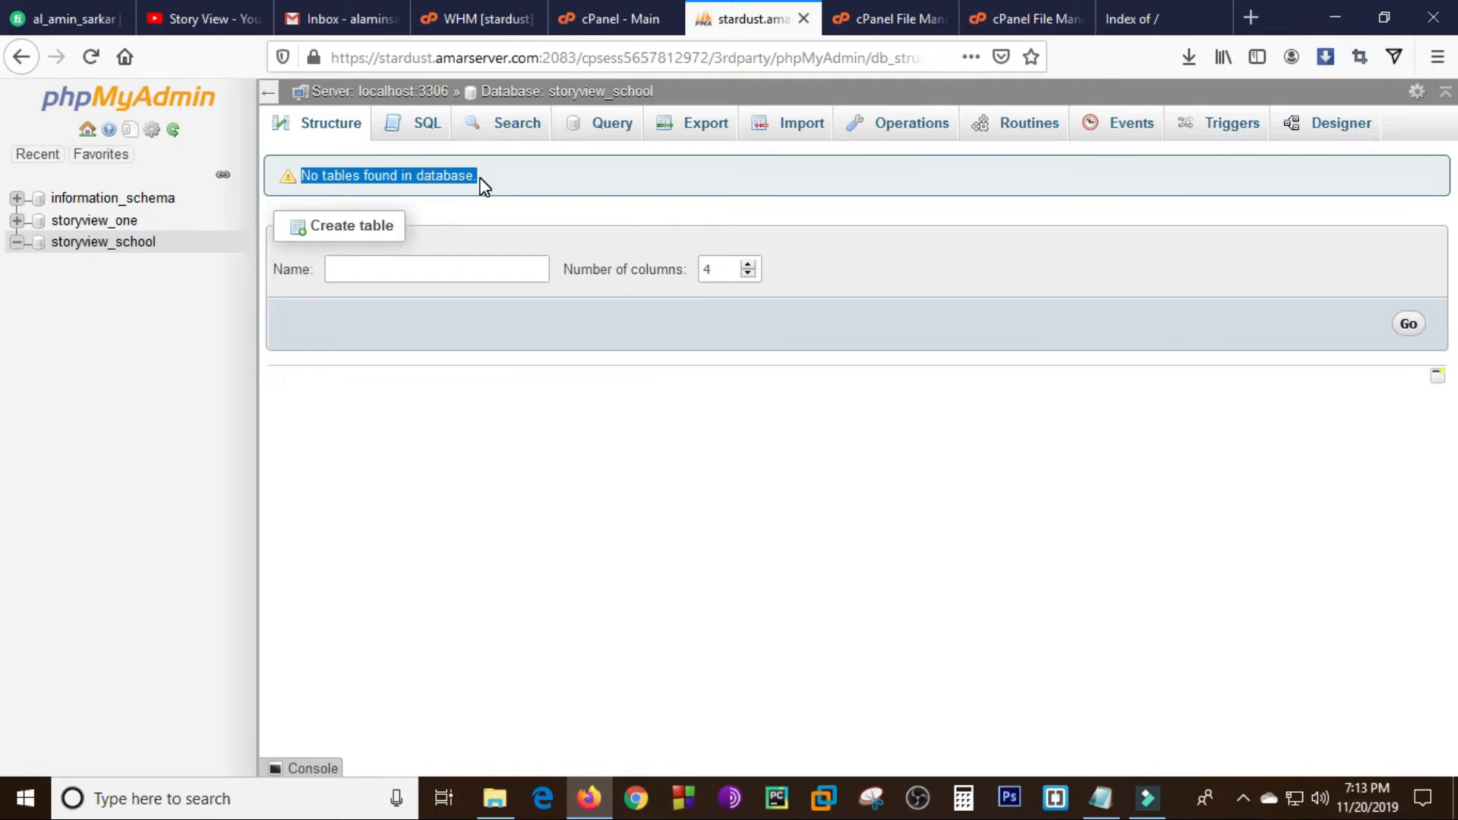
# - Import the SQL file butphsnedu_ems.sql from the Backup File folder into the storyview_school database
pyautogui.click(805, 126)
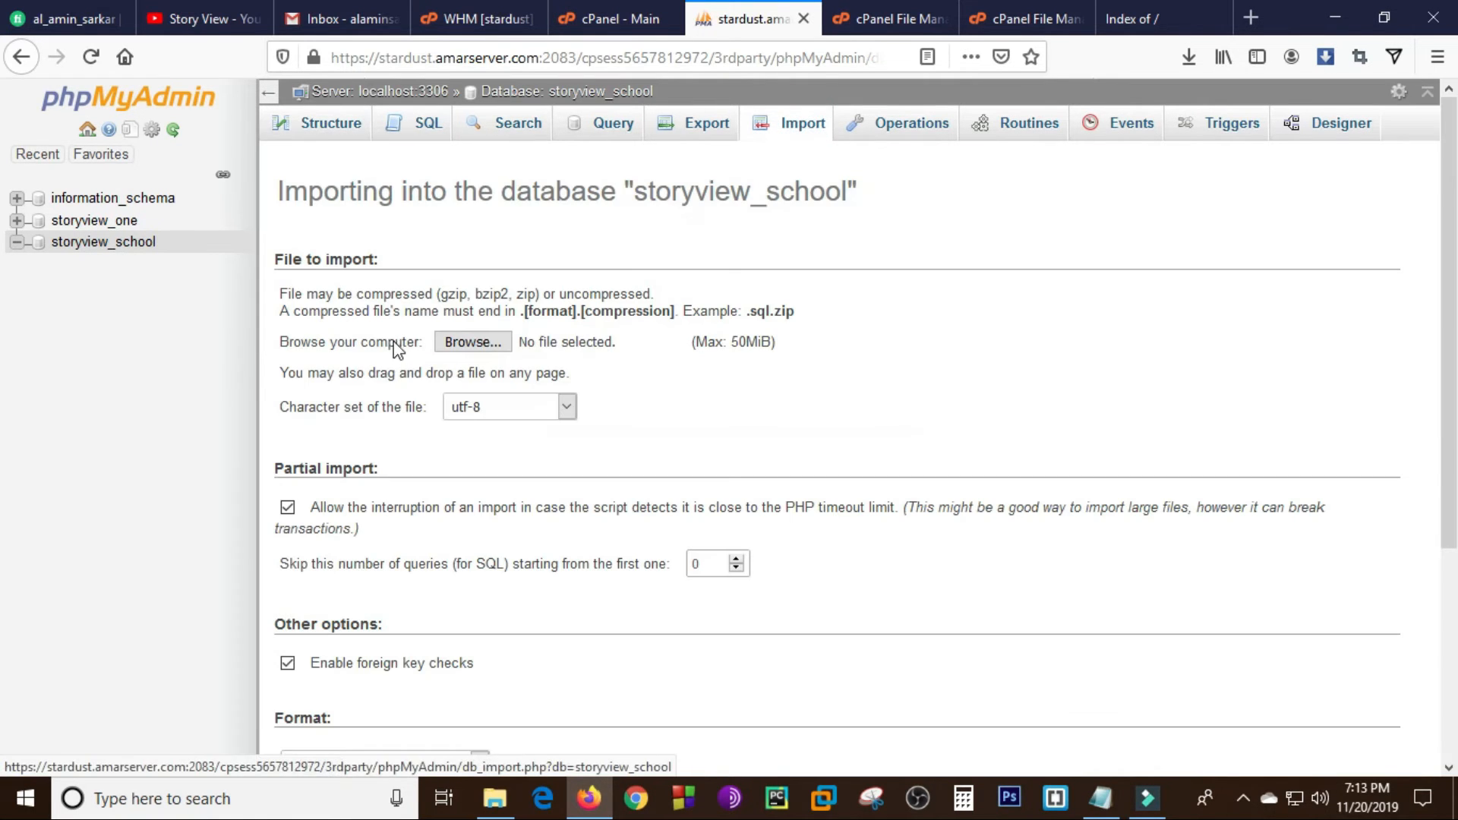
pyautogui.click(447, 341)
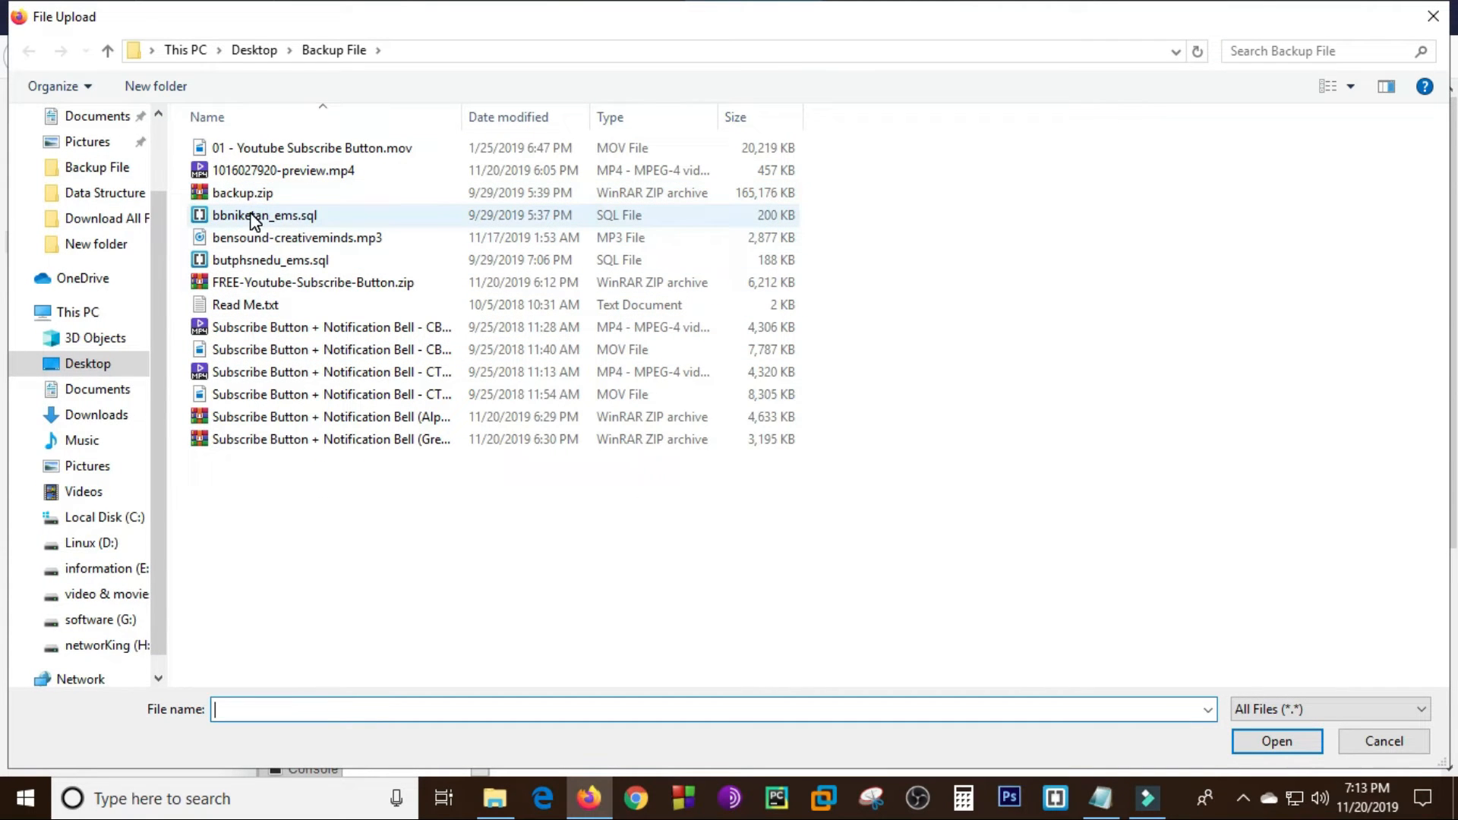
pyautogui.click(303, 262)
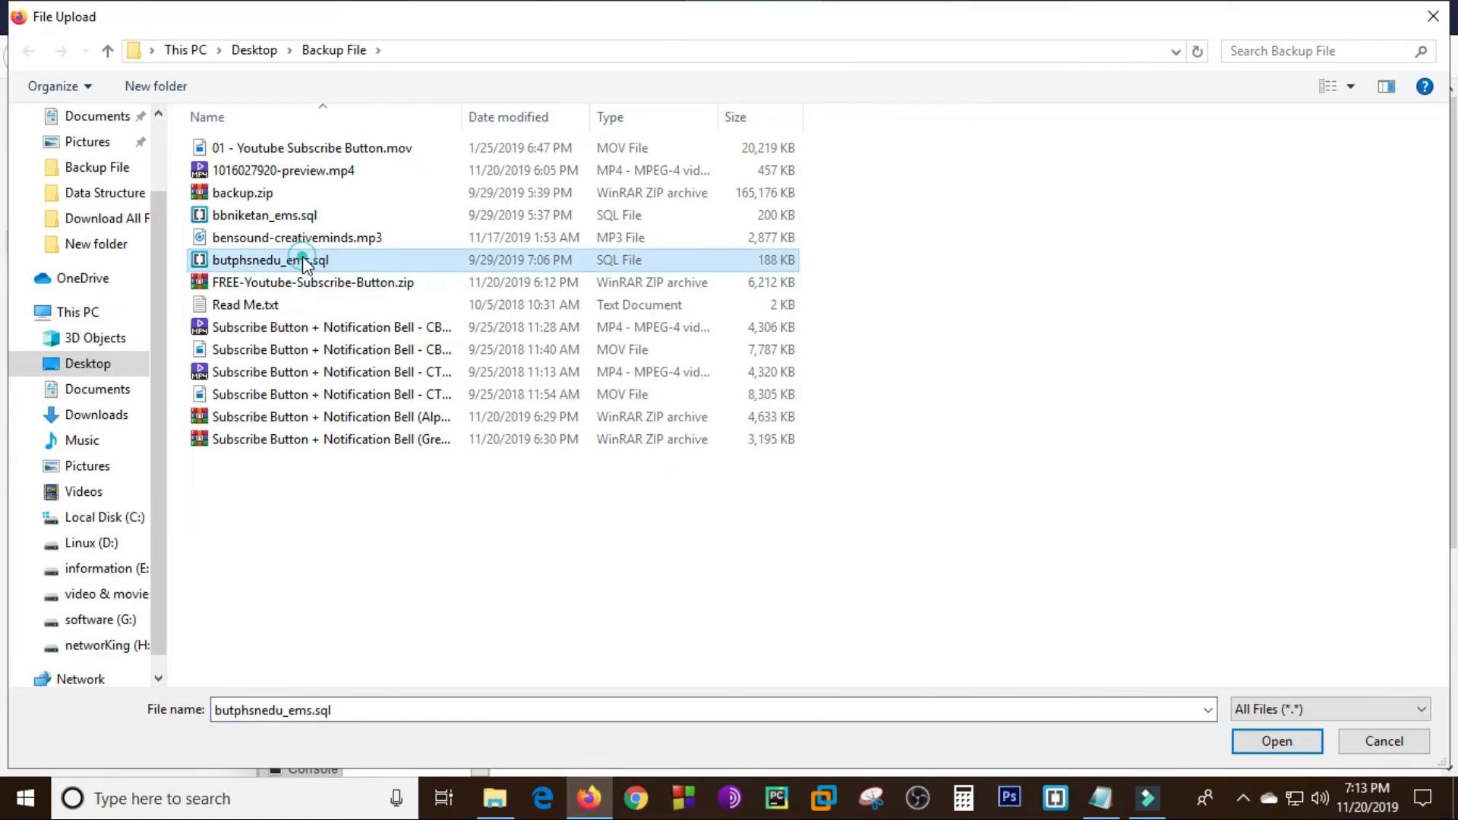
pyautogui.doubleClick(303, 262)
pyautogui.scroll(-4, 1383, 453)
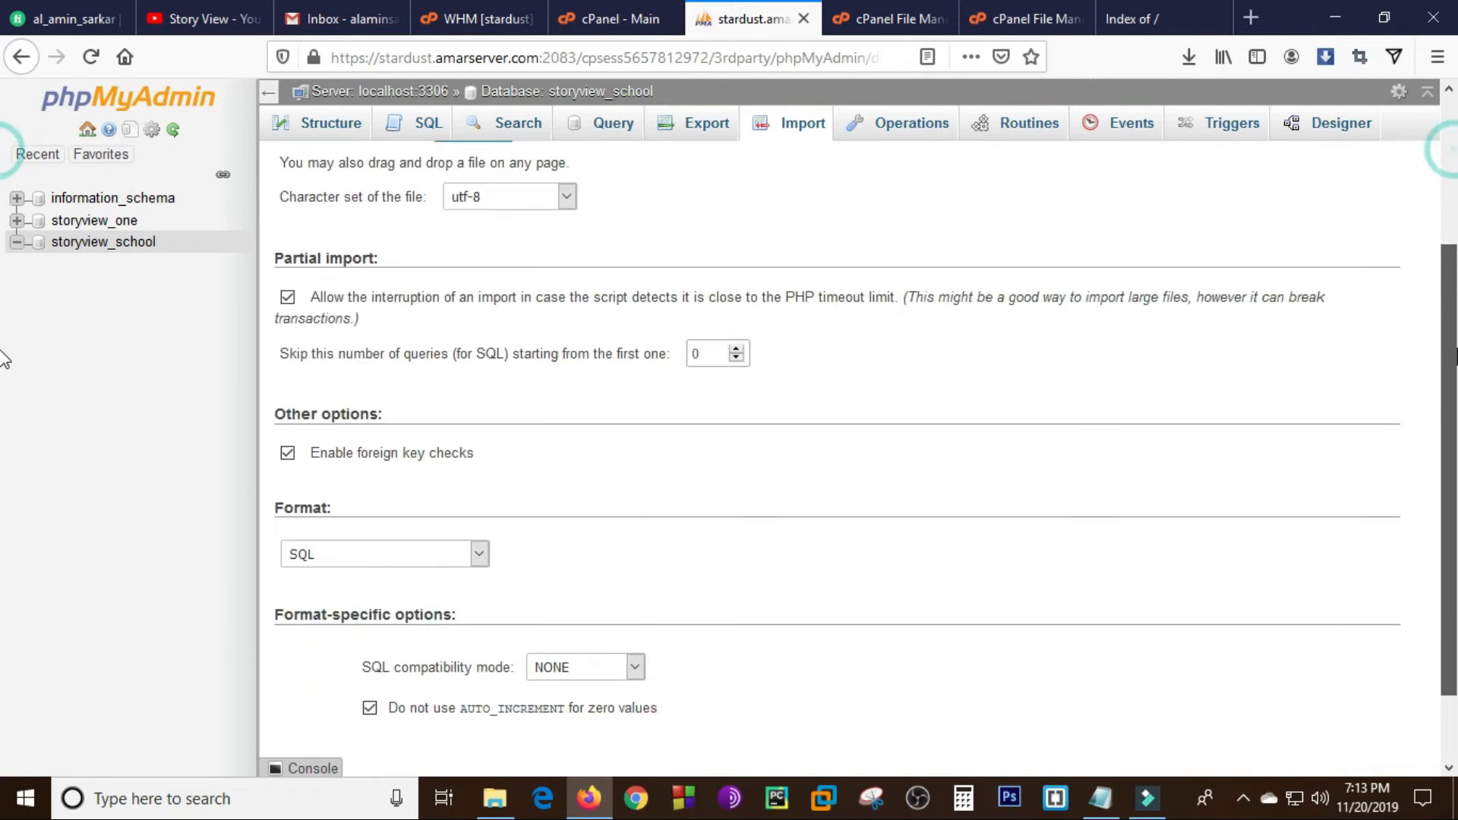
pyautogui.click(312, 686)
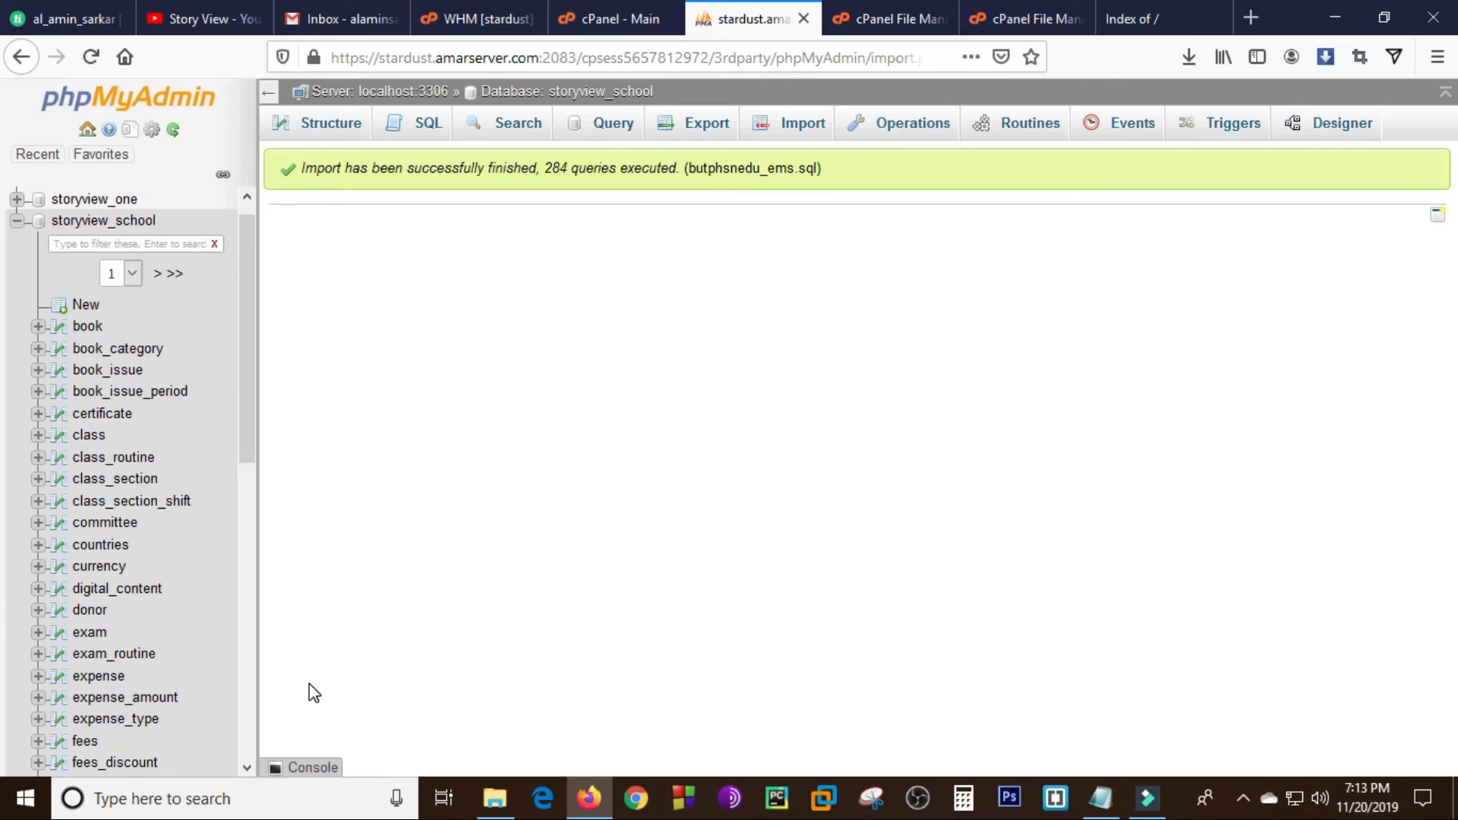
# - Check the import result and the table structure of storyview_school, and close phpMyAdmin
pyautogui.moveTo(304, 172); pyautogui.dragTo(890, 208)
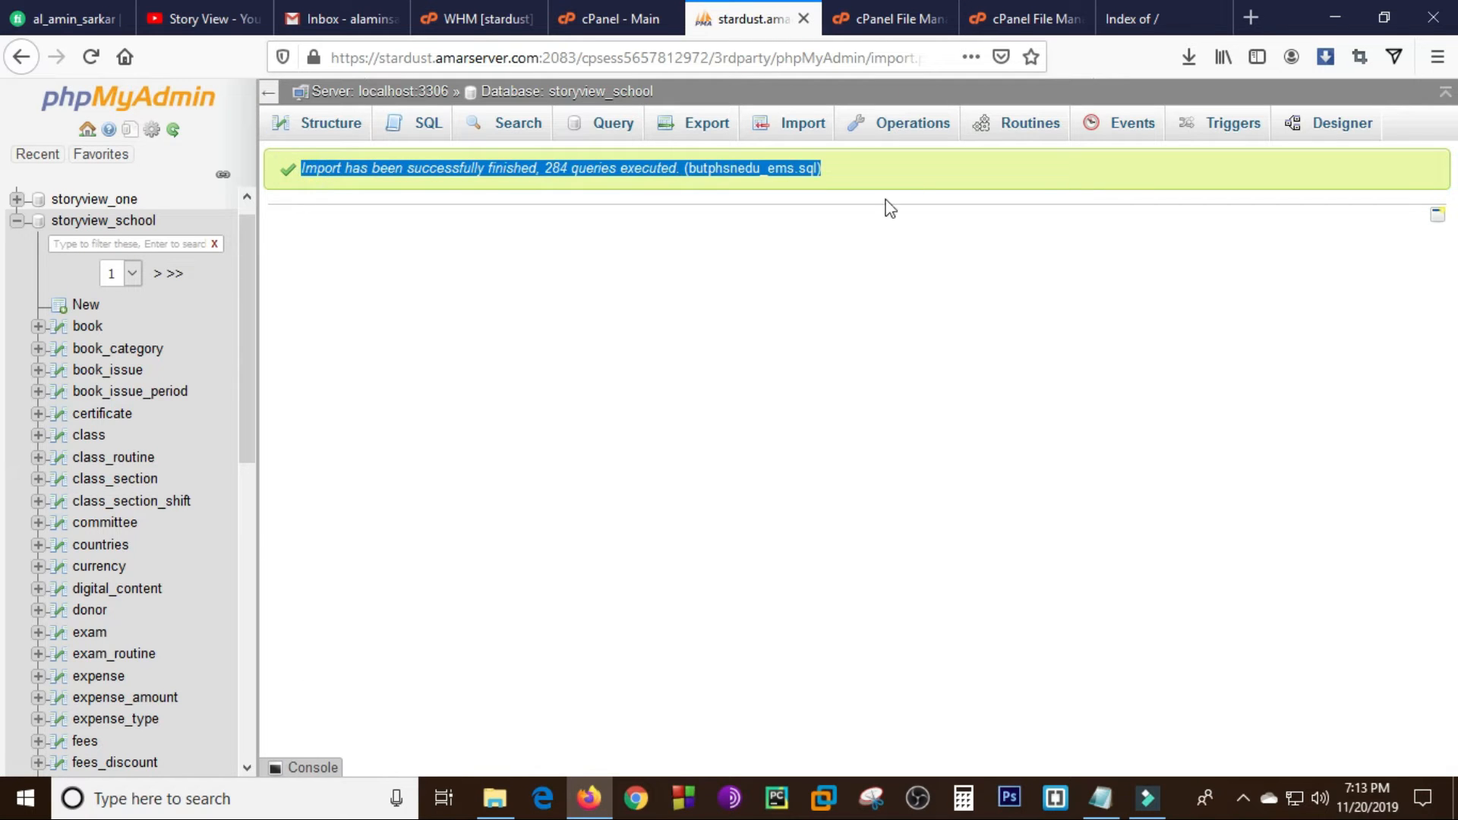
pyautogui.click(636, 350)
pyautogui.moveTo(253, 282); pyautogui.dragTo(267, 226)
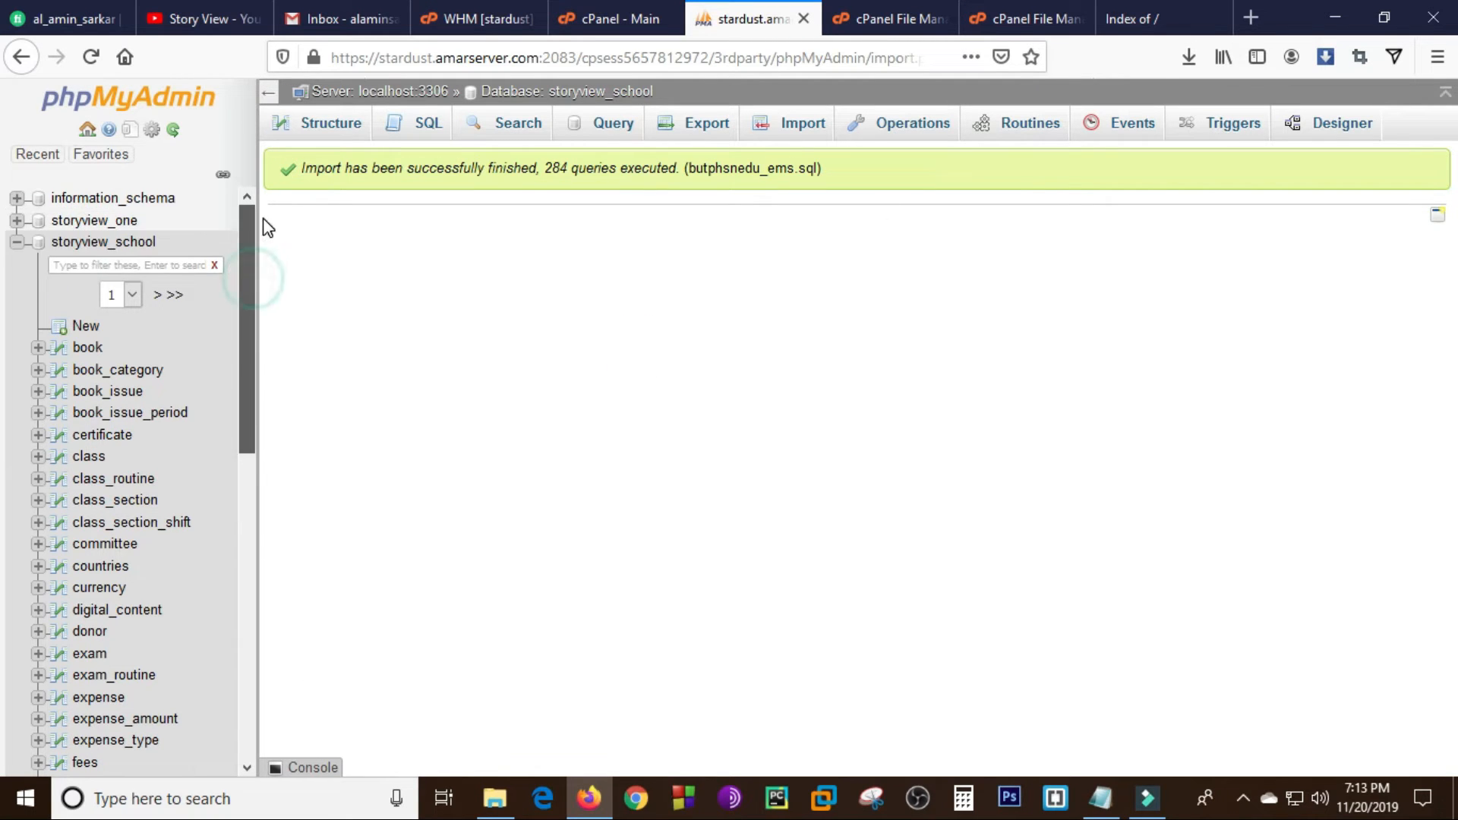
pyautogui.click(334, 126)
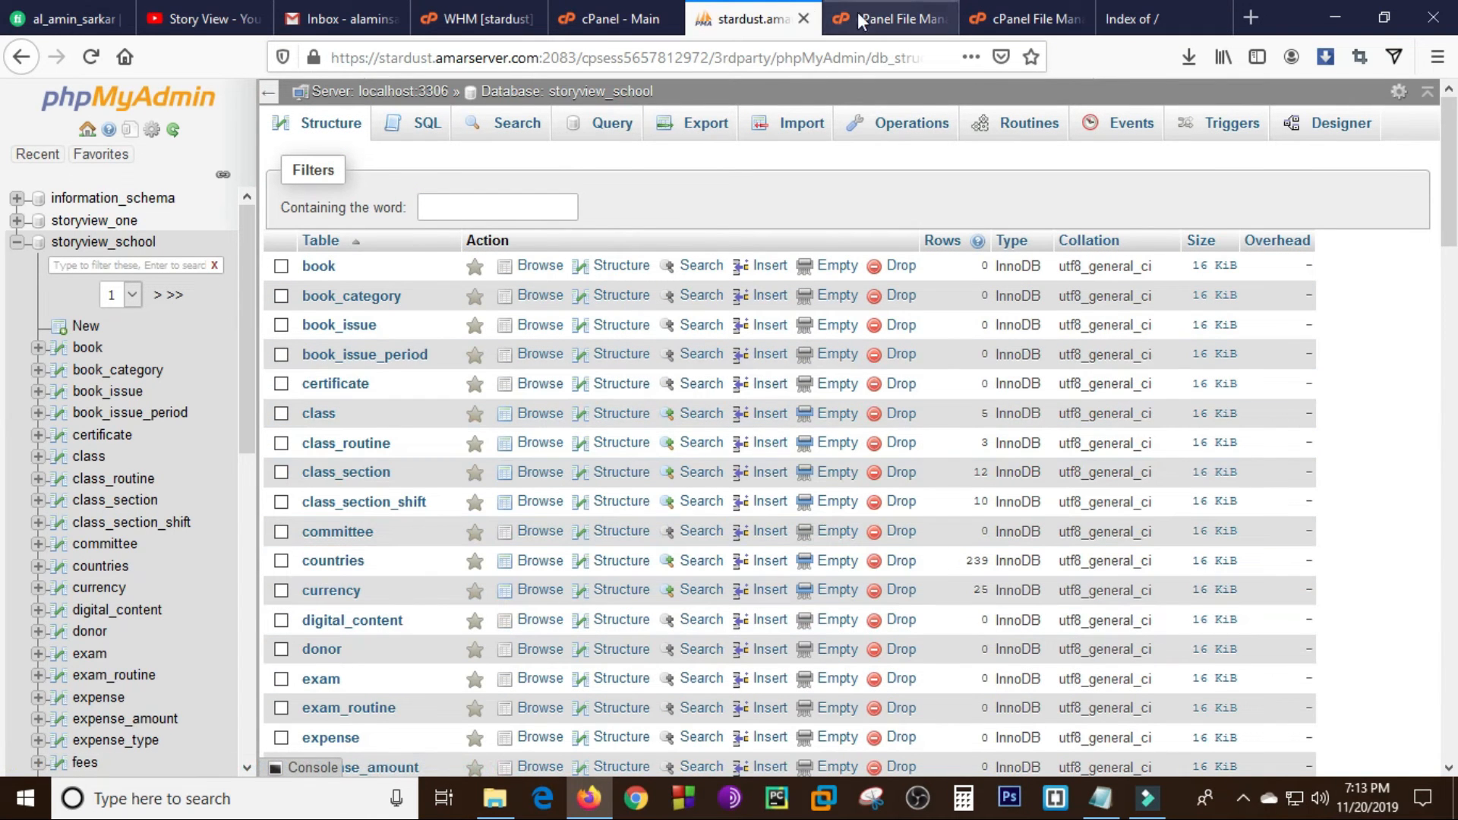
pyautogui.click(804, 19)
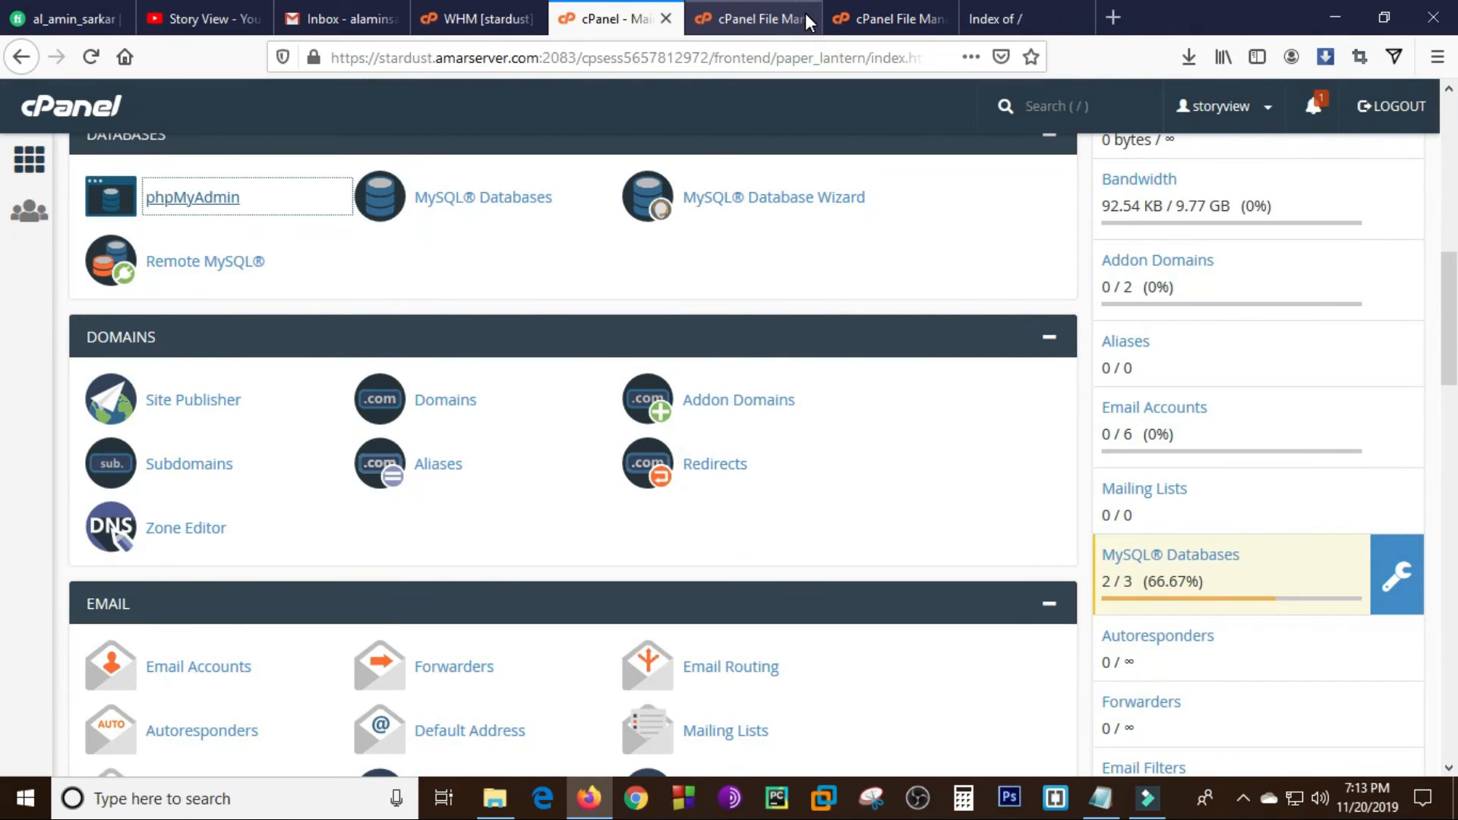
# - In File Manager, extract backup.zip into /public_html/school and reload the folder listing
pyautogui.click(809, 21)
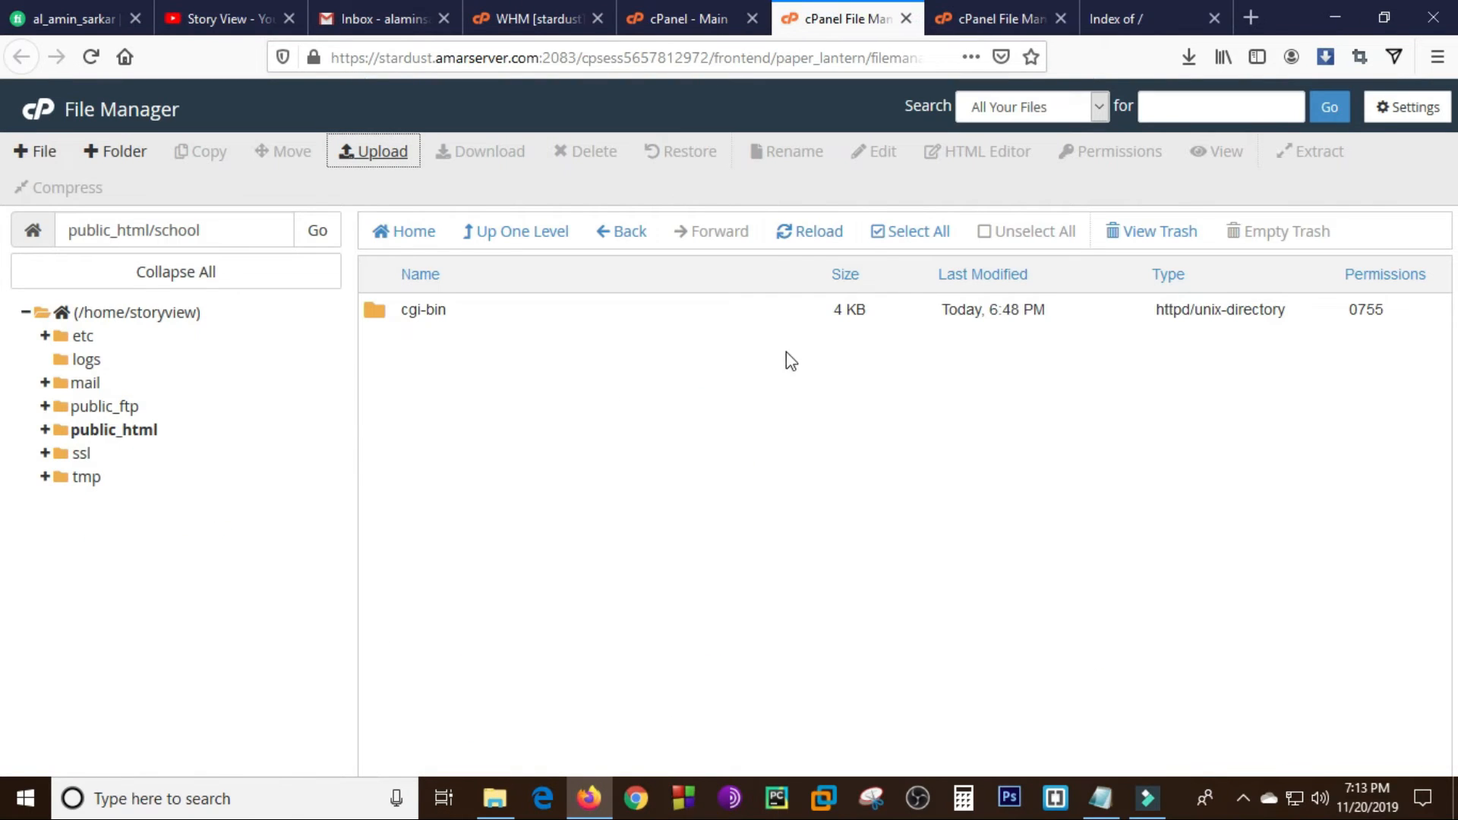
pyautogui.click(995, 16)
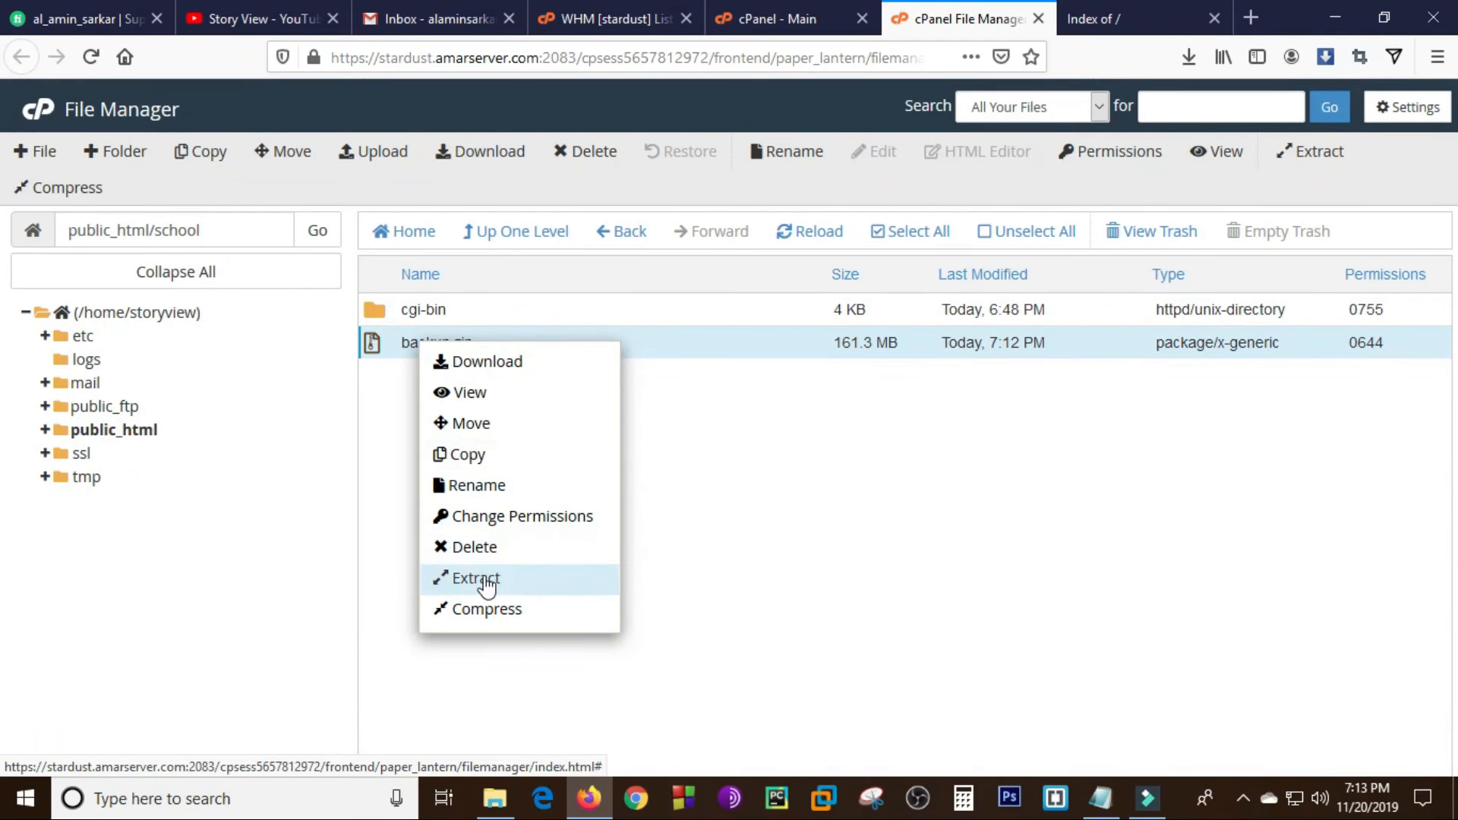
pyautogui.click(480, 575)
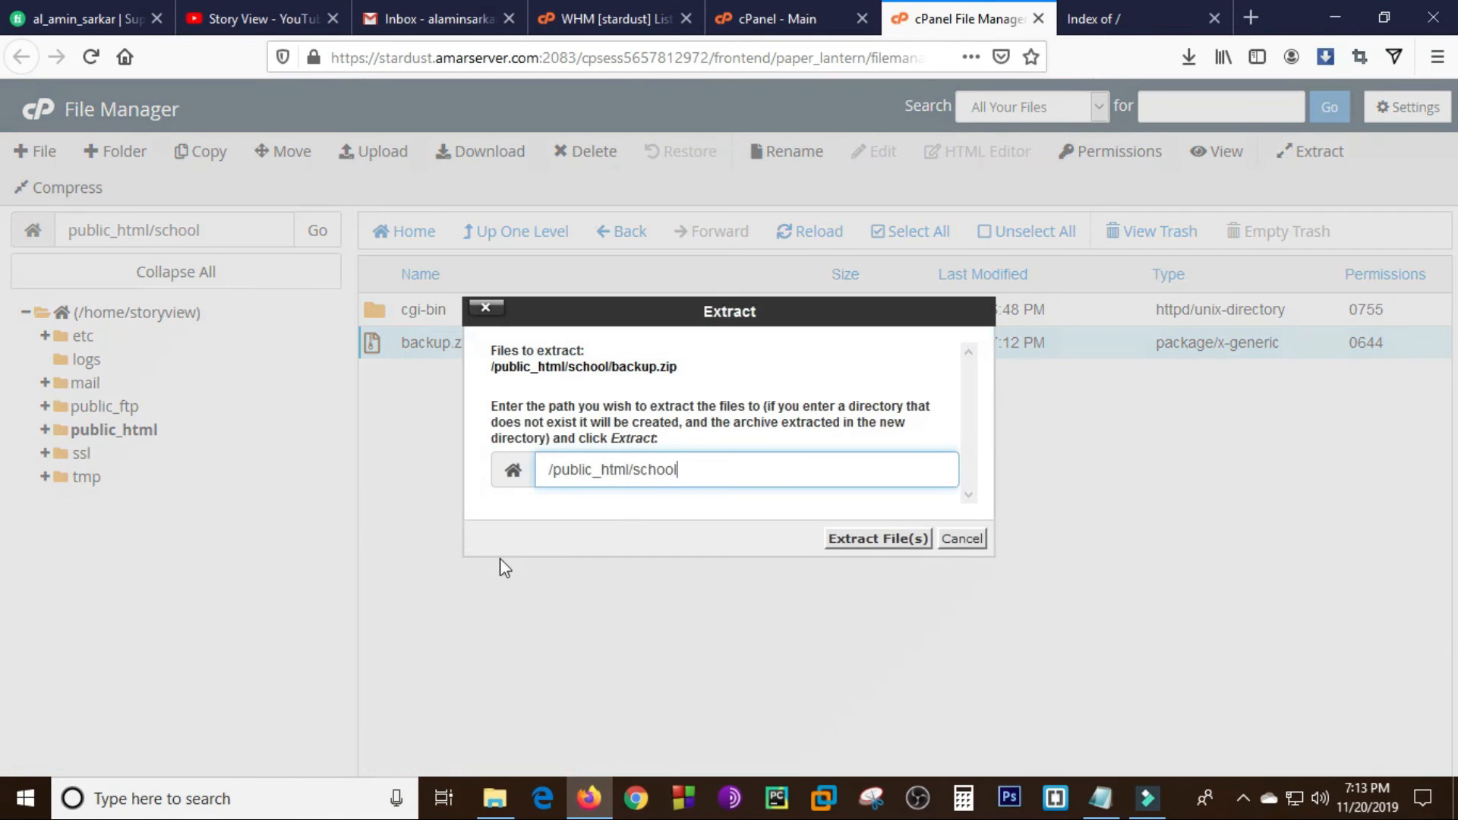
pyautogui.click(873, 540)
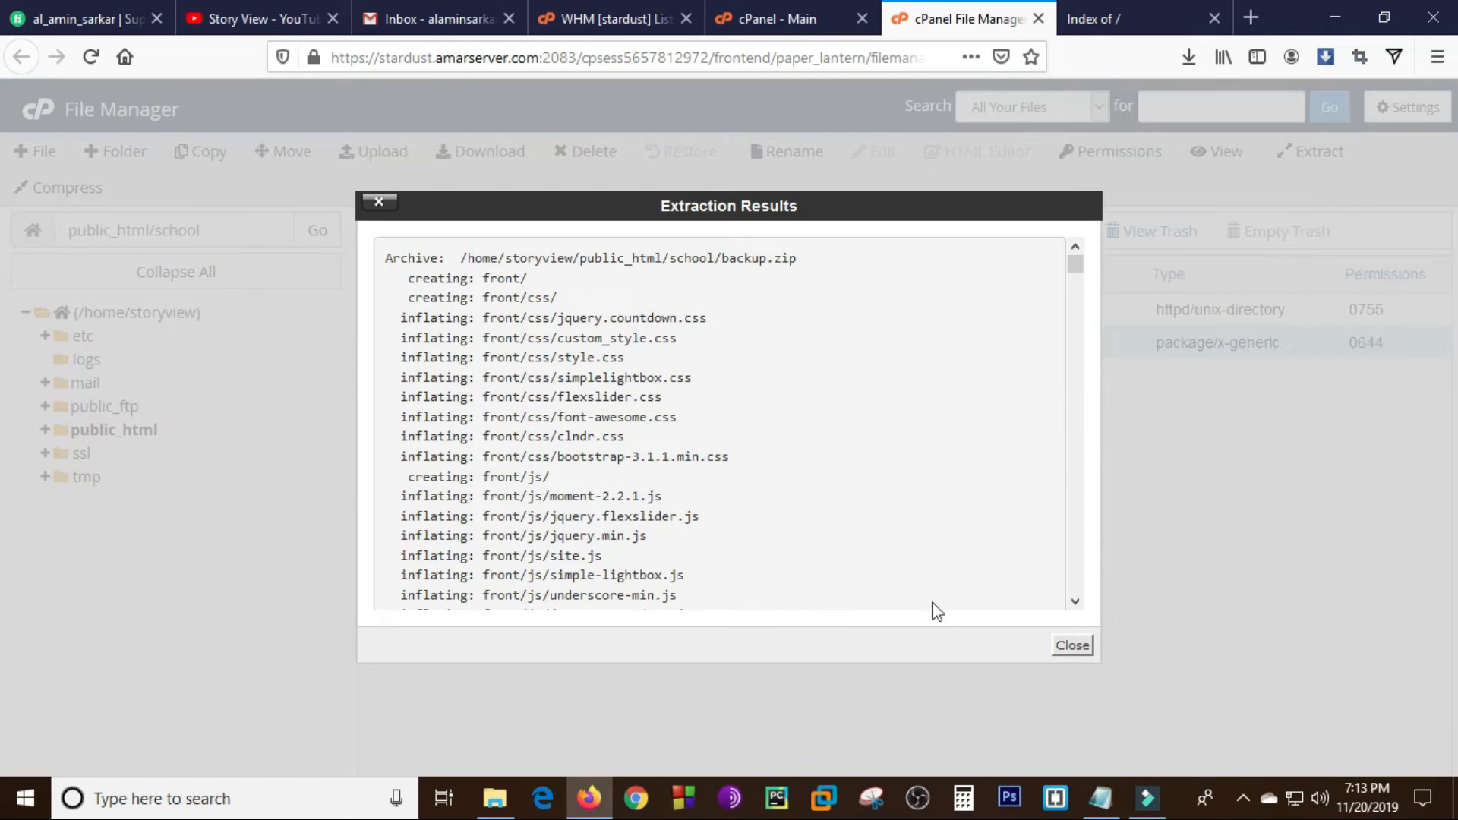
pyautogui.click(1072, 645)
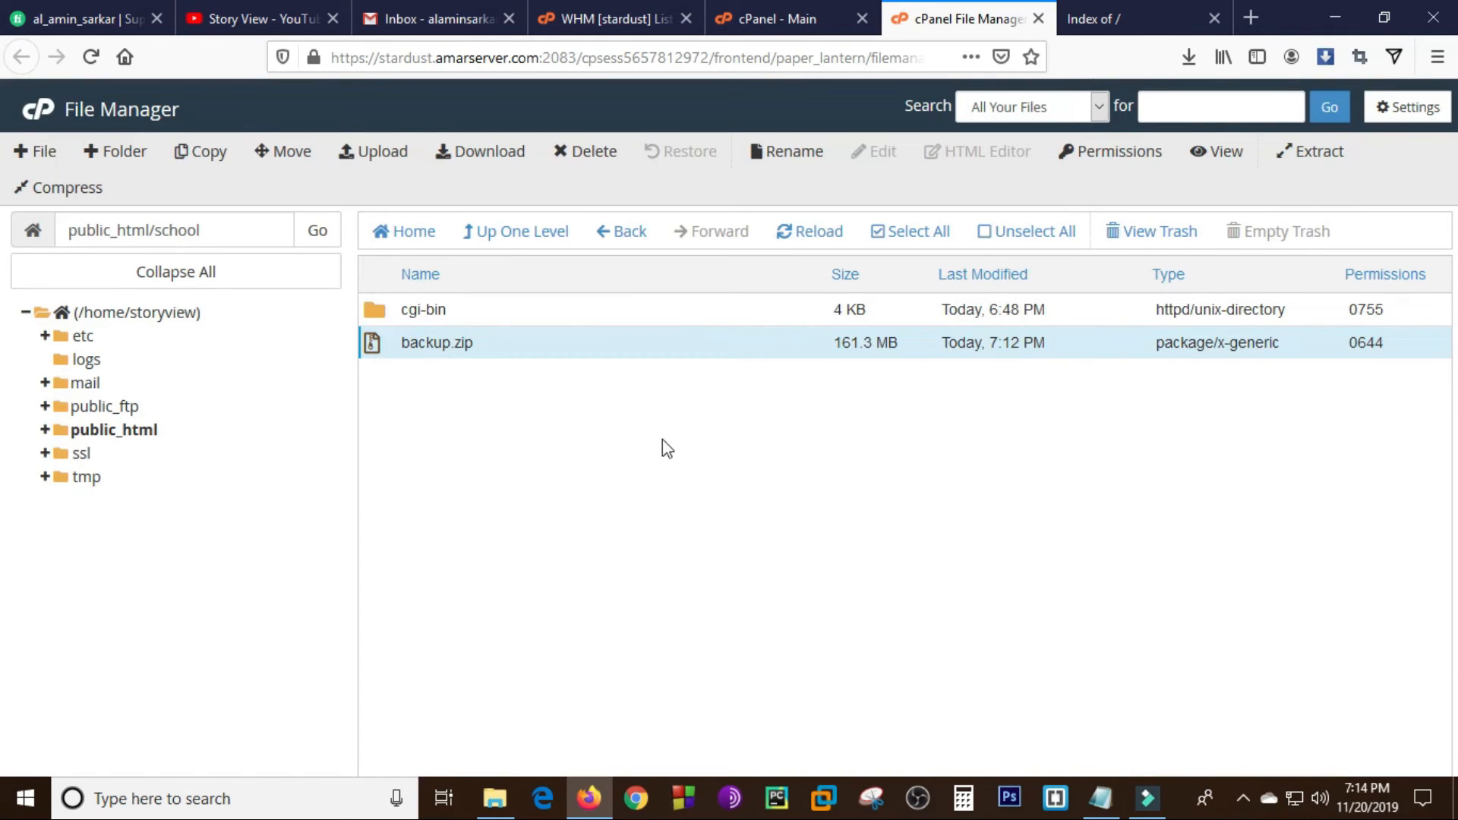
pyautogui.click(788, 240)
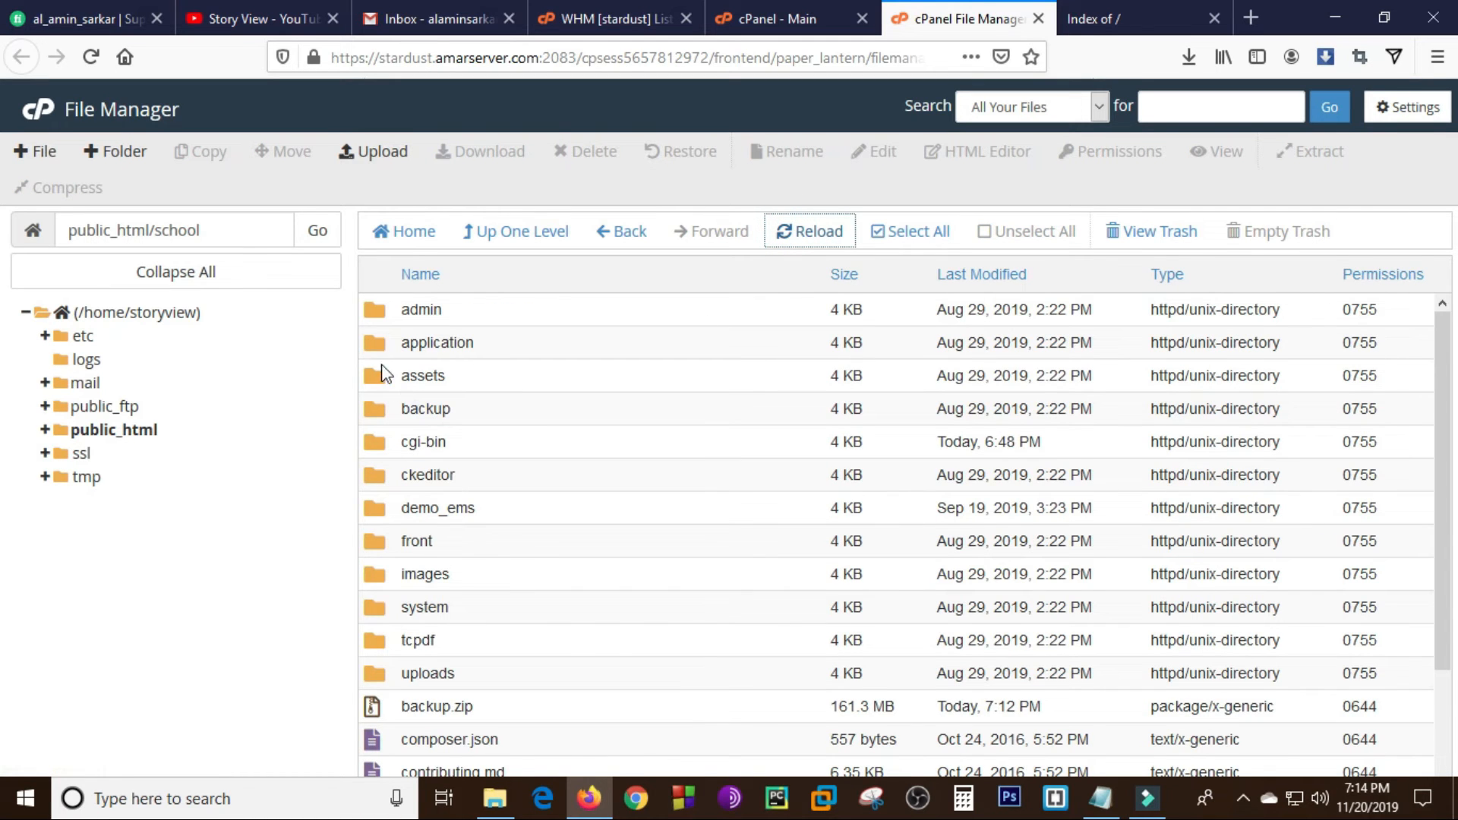
# - Open database.php from the application/config folder in the code editor at the default database connection settings
pyautogui.doubleClick(374, 346)
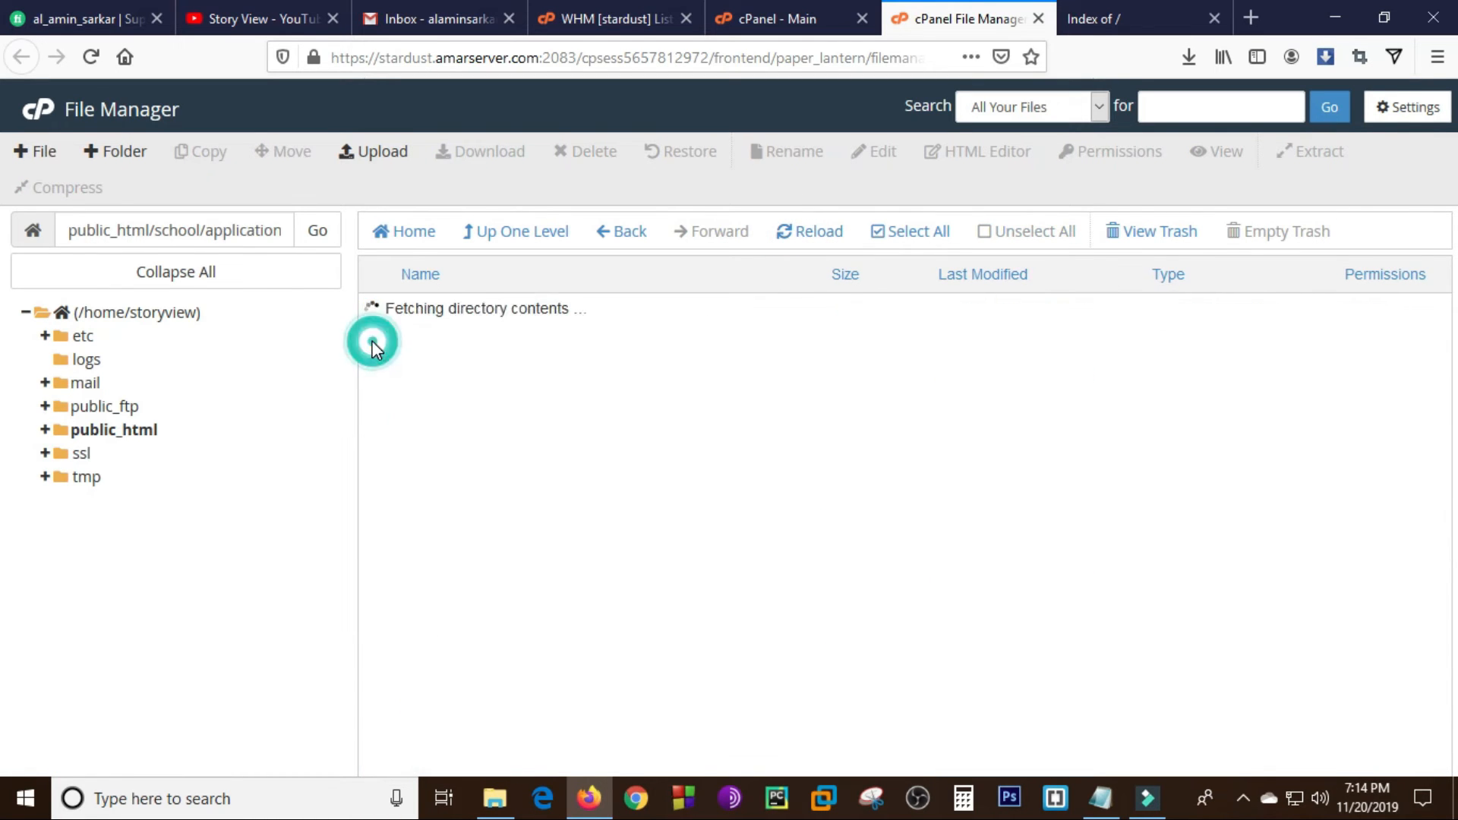
pyautogui.doubleClick(374, 345)
pyautogui.click(374, 411)
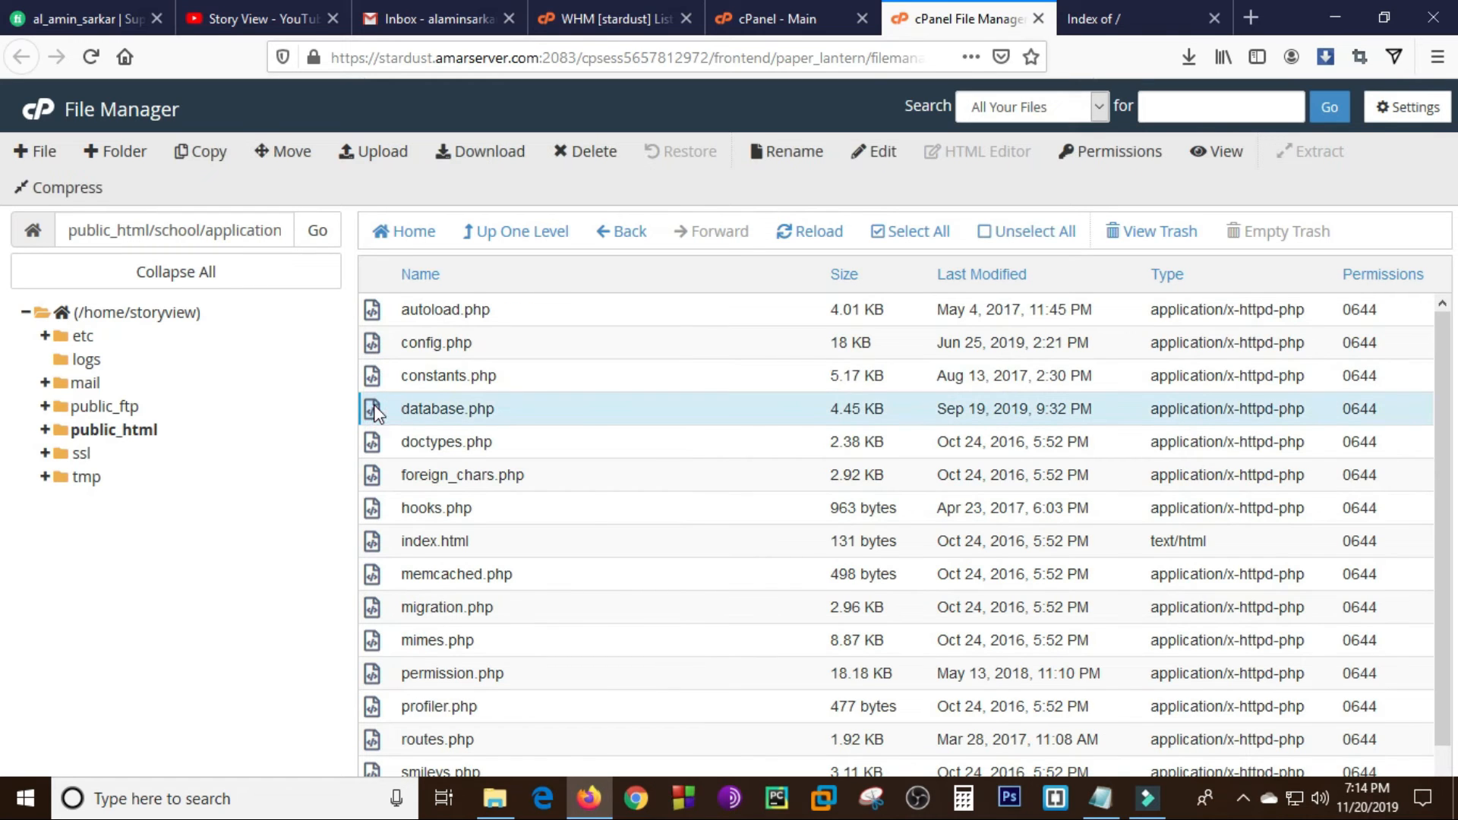
pyautogui.rightClick(375, 409)
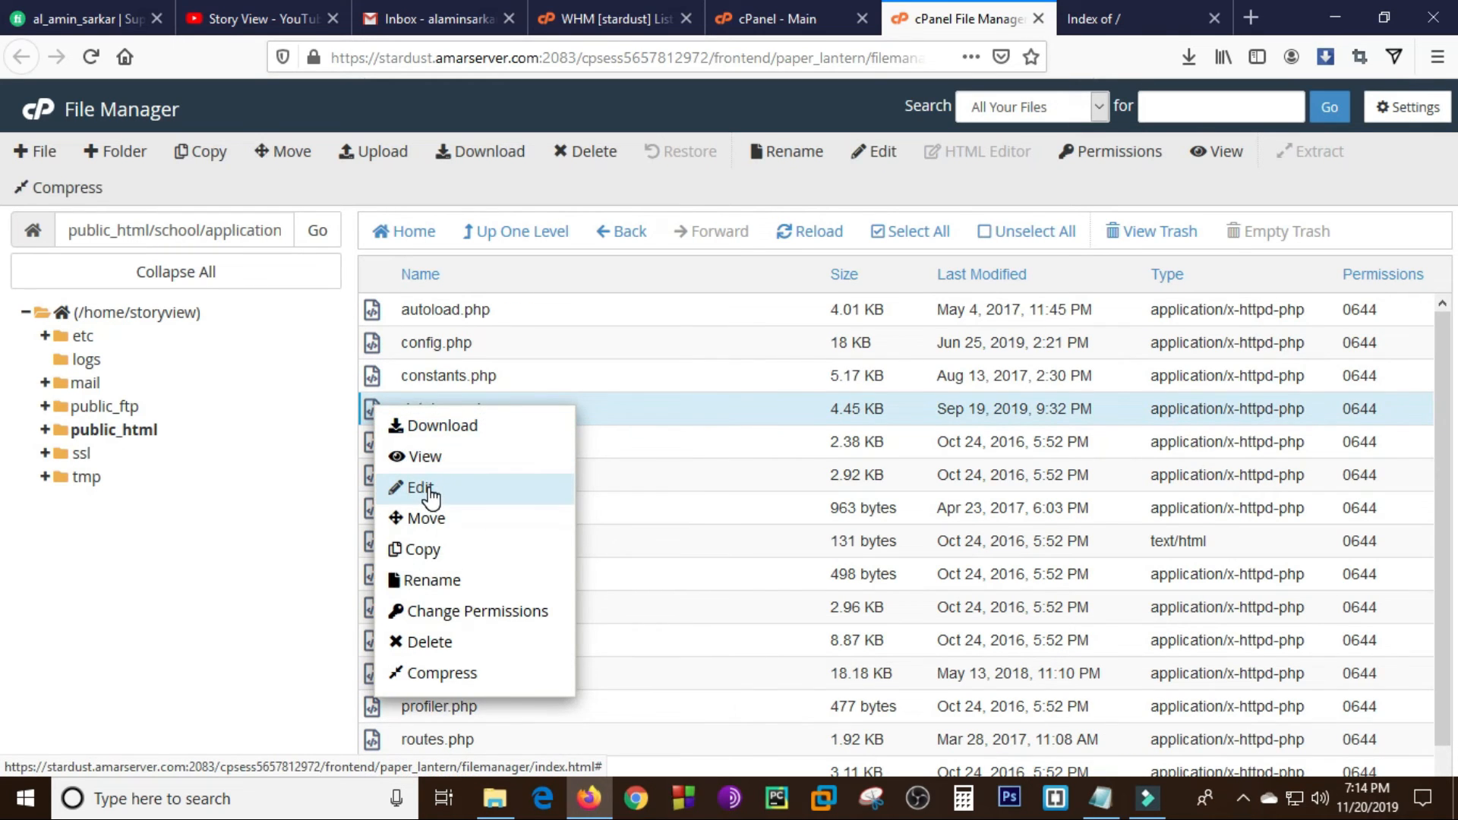
pyautogui.click(425, 490)
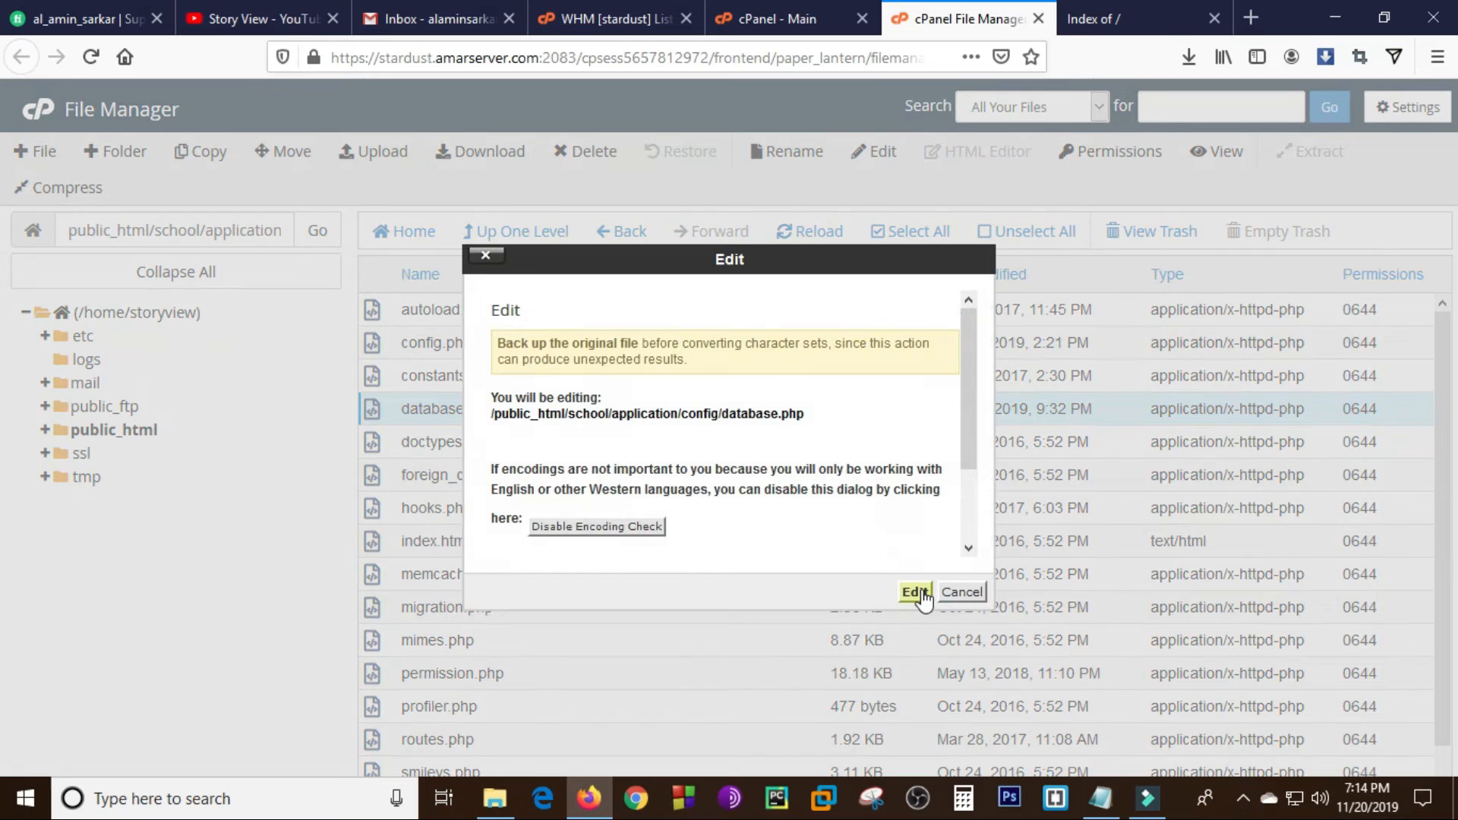
pyautogui.click(915, 592)
pyautogui.moveTo(1455, 258); pyautogui.dragTo(1455, 665)
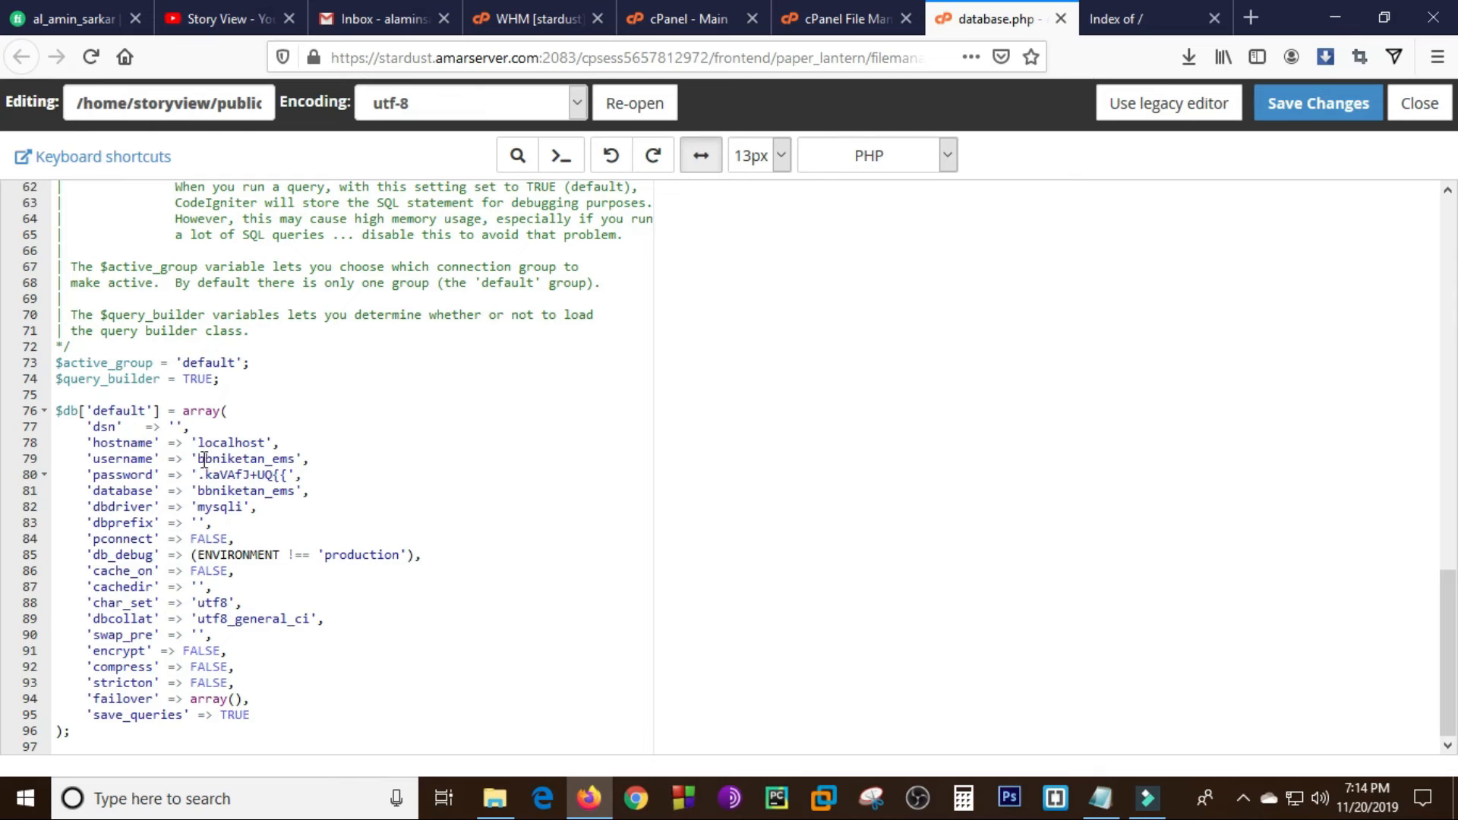
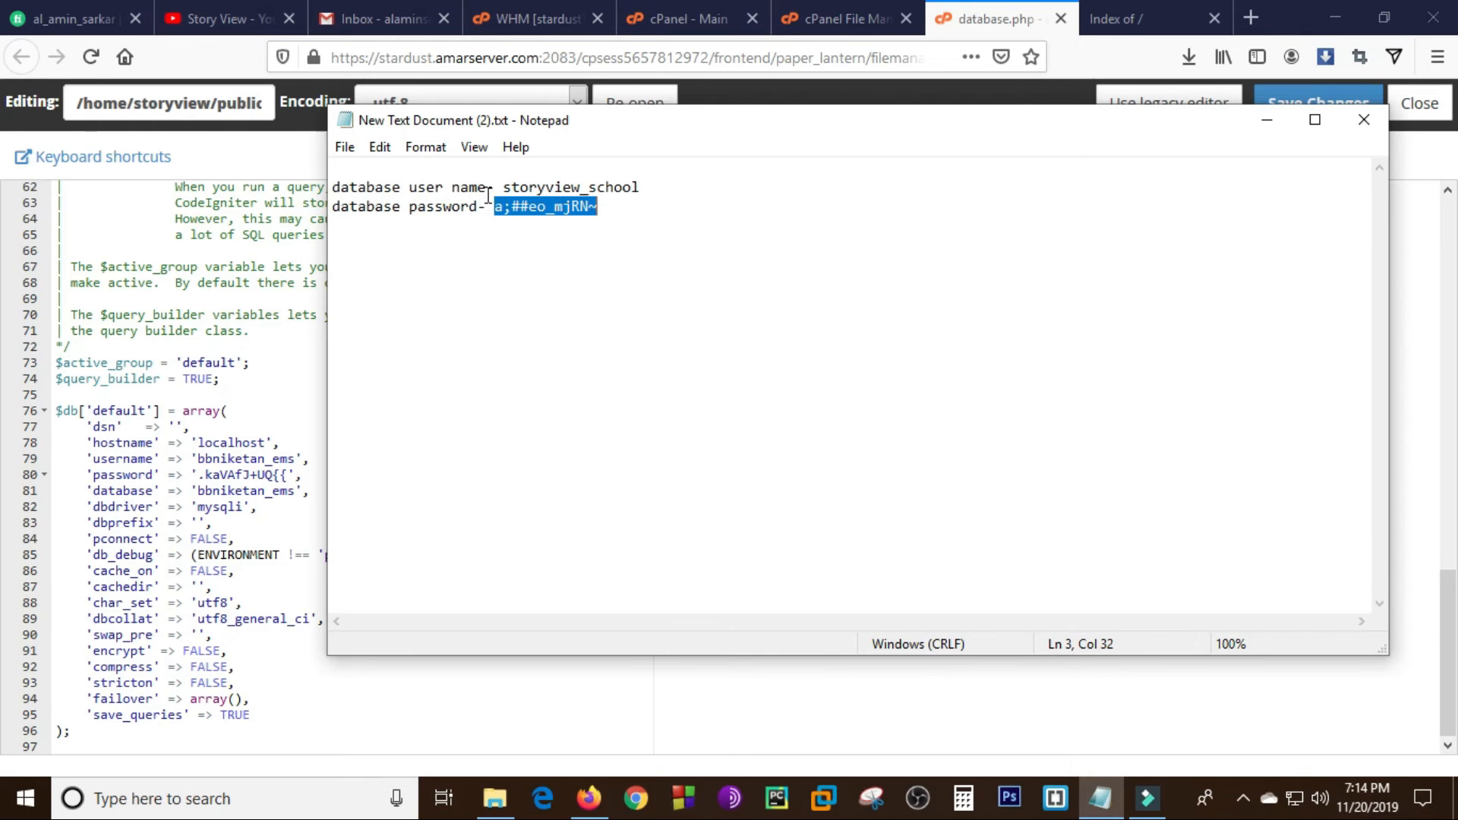
# - Copy the database user name from the Notepad file and set both username and database in database.php to storyview_school
pyautogui.moveTo(504, 187); pyautogui.dragTo(660, 187)
pyautogui.hotkey('ctrl', 'c')
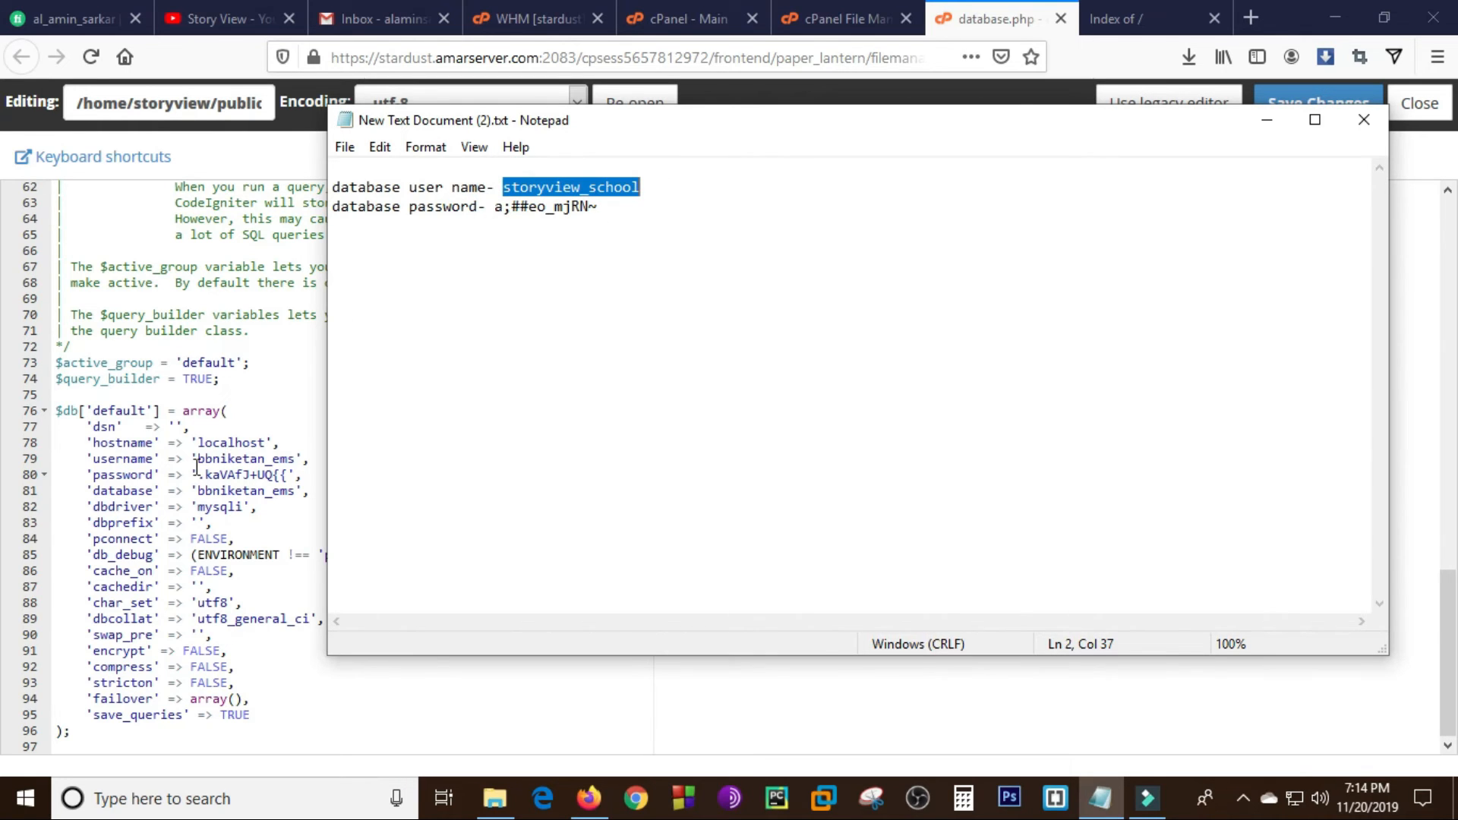
pyautogui.moveTo(197, 456); pyautogui.dragTo(295, 457)
pyautogui.press('BackSpace')
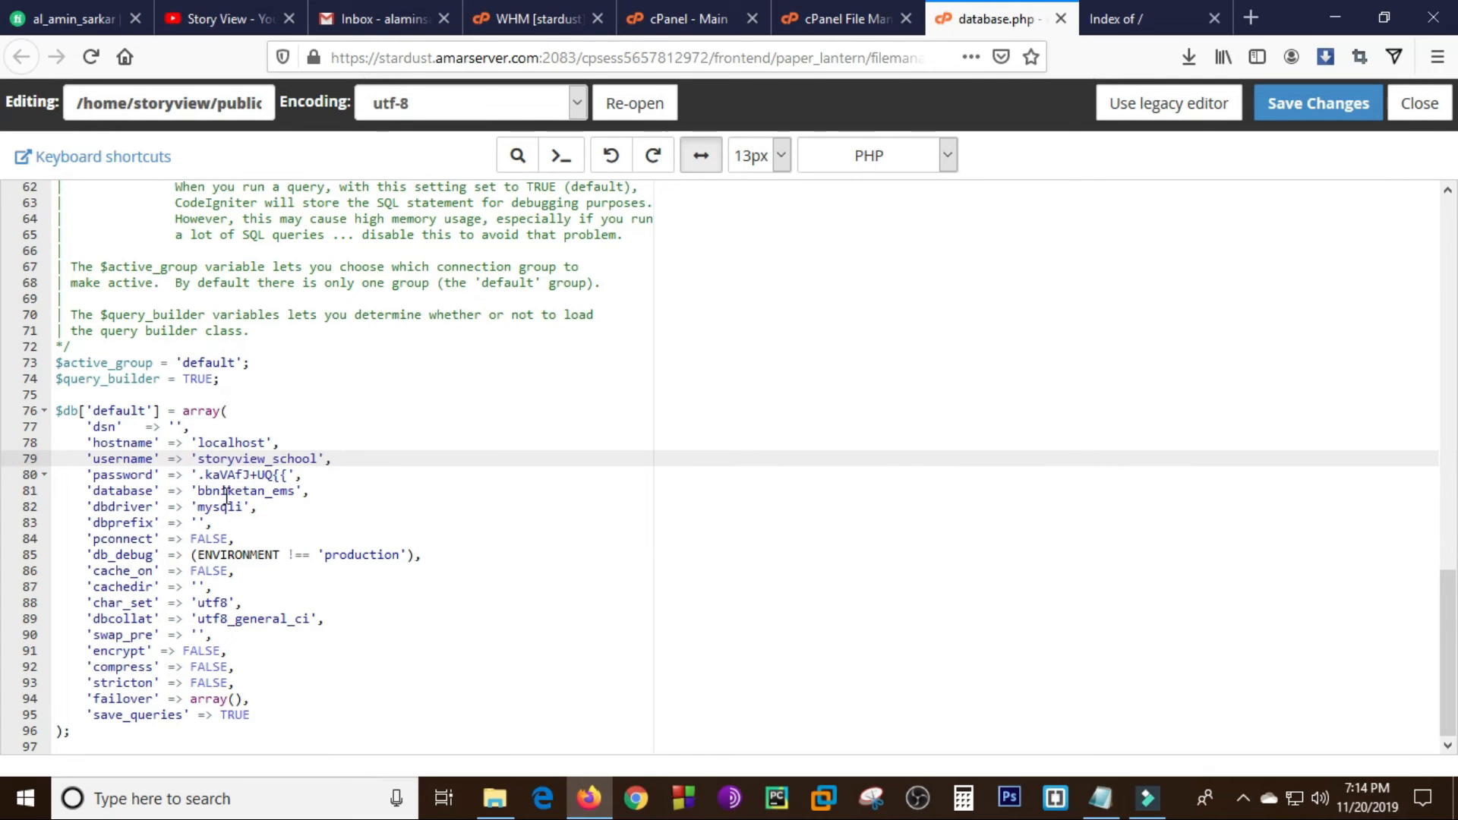
pyautogui.moveTo(199, 490); pyautogui.dragTo(291, 490)
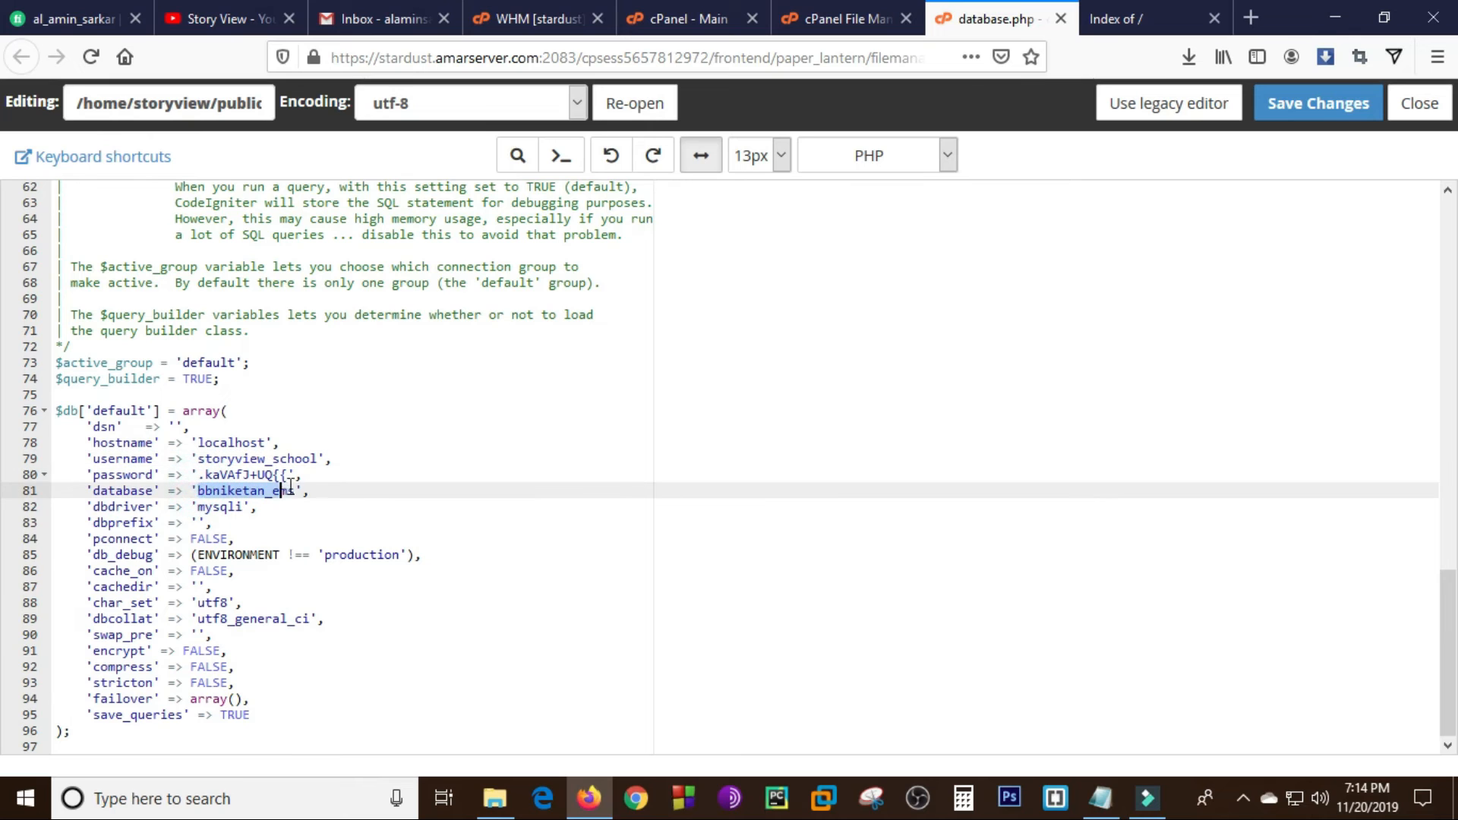
pyautogui.press('BackSpace')
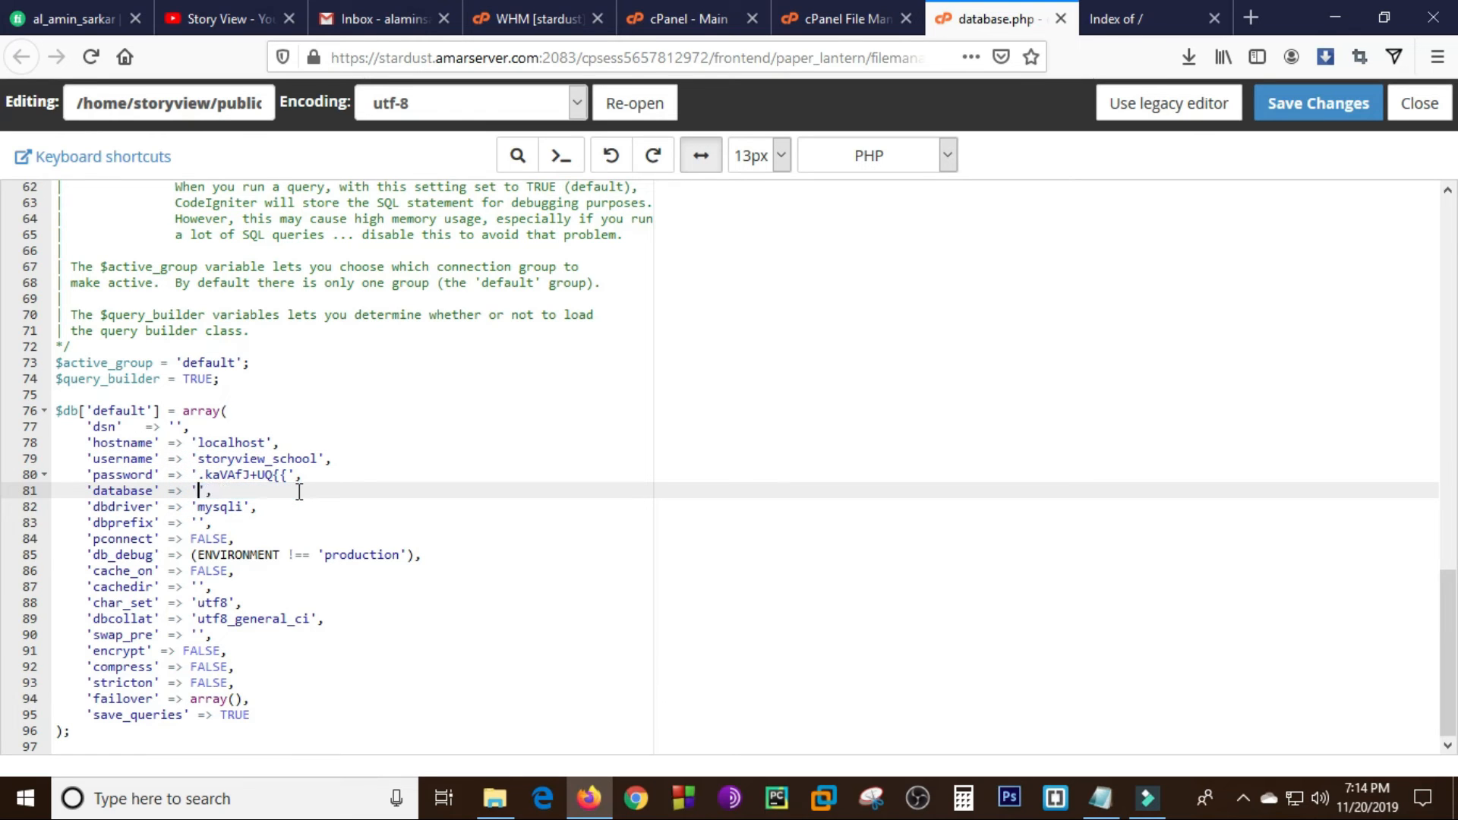
pyautogui.hotkey('ctrl', 'v')
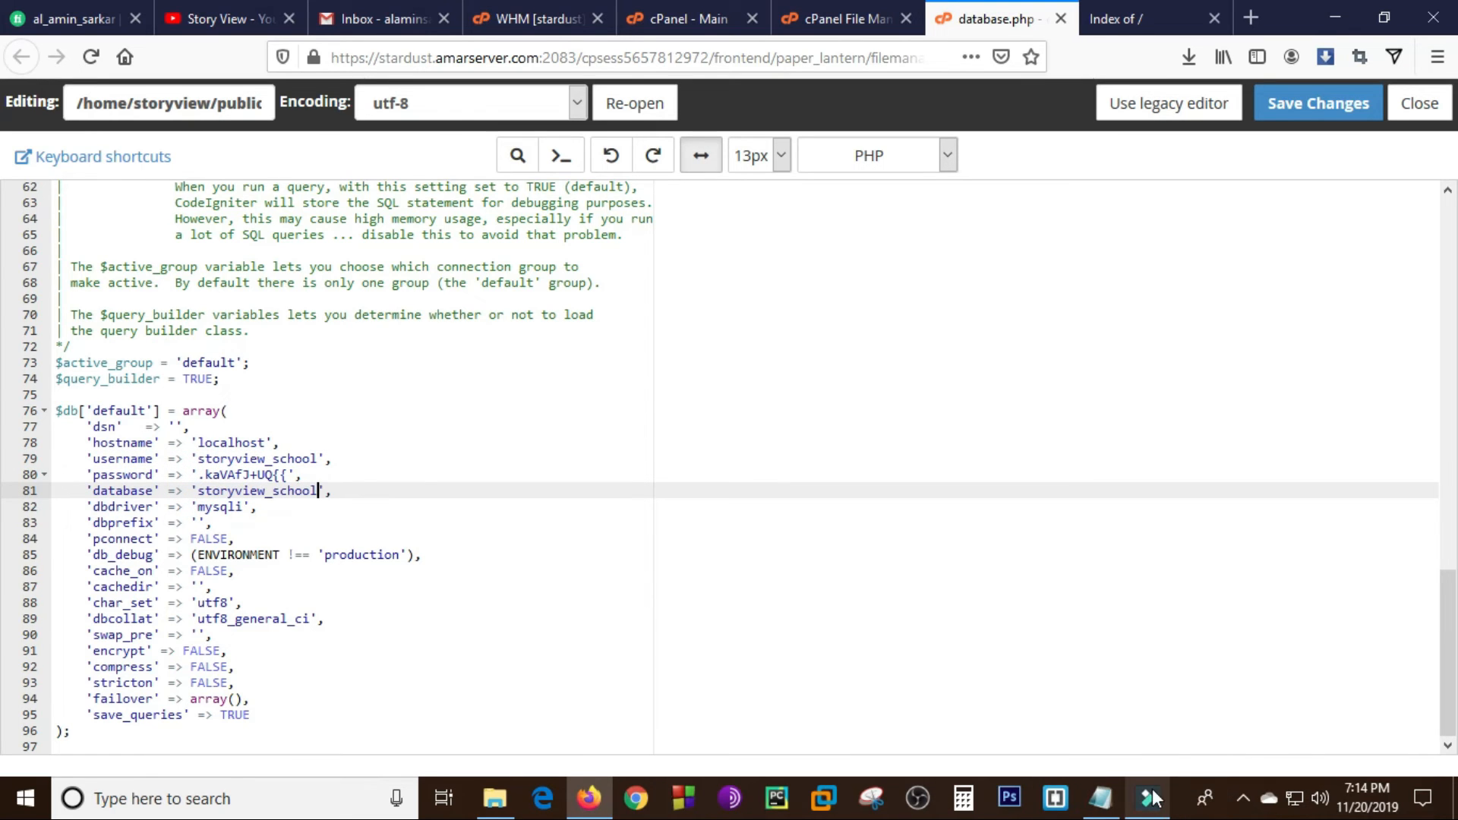
# - Replace the password value in database.php with the database password from the Notepad file and save the changes
pyautogui.click(1100, 797)
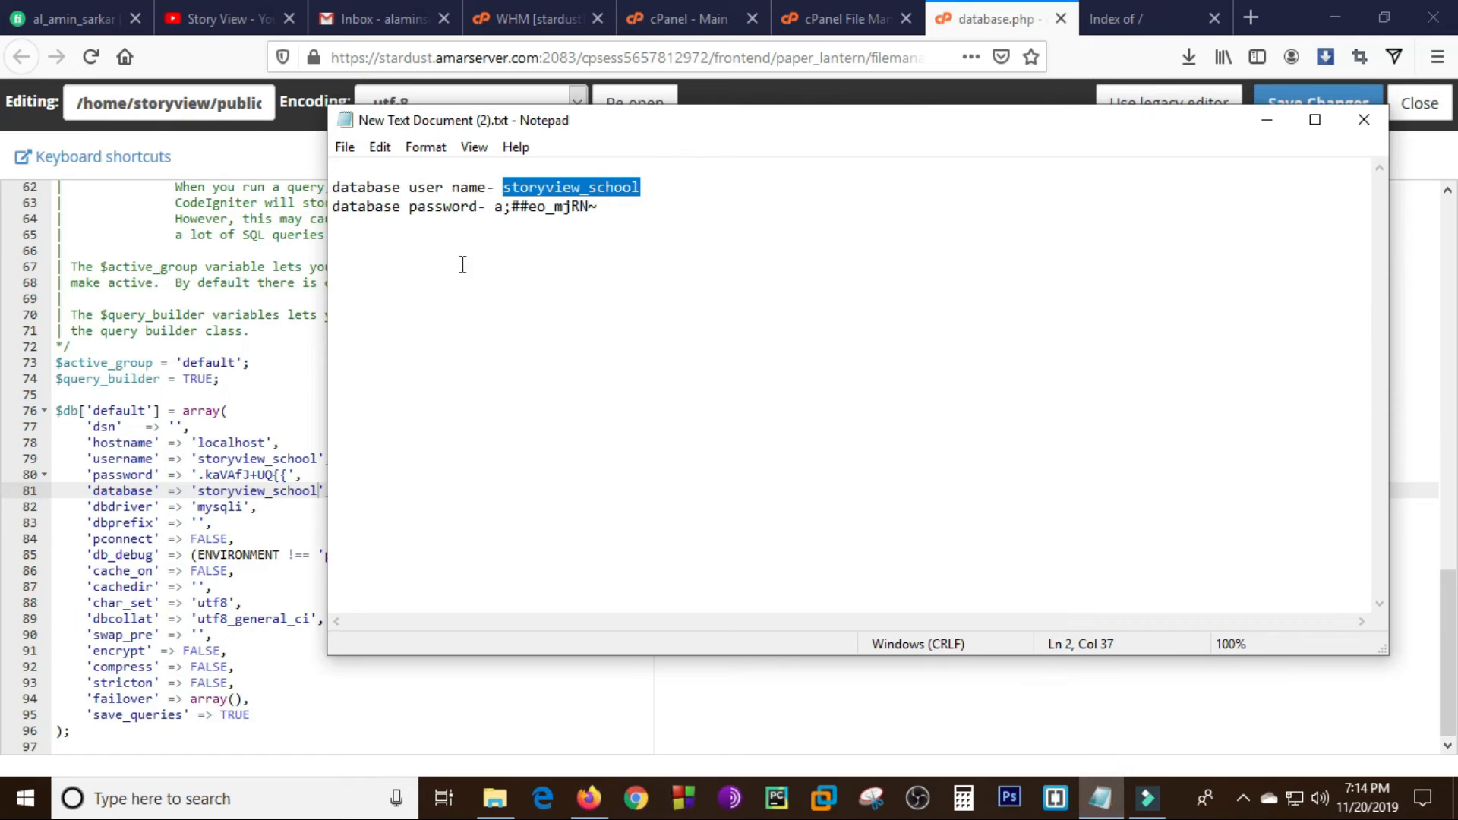
pyautogui.moveTo(495, 208); pyautogui.dragTo(605, 217)
pyautogui.hotkey('ctrl', 'c')
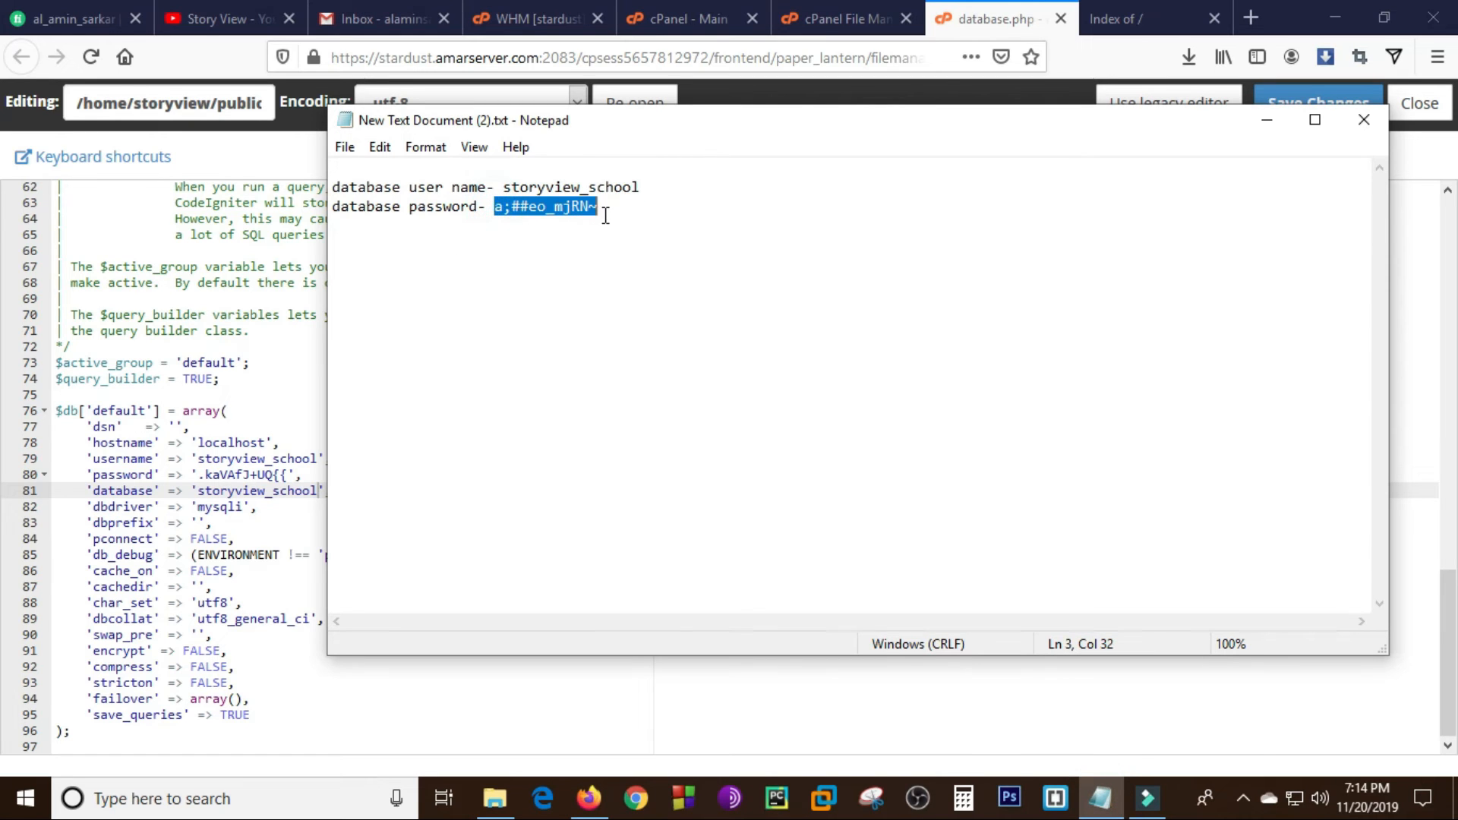
pyautogui.click(254, 510)
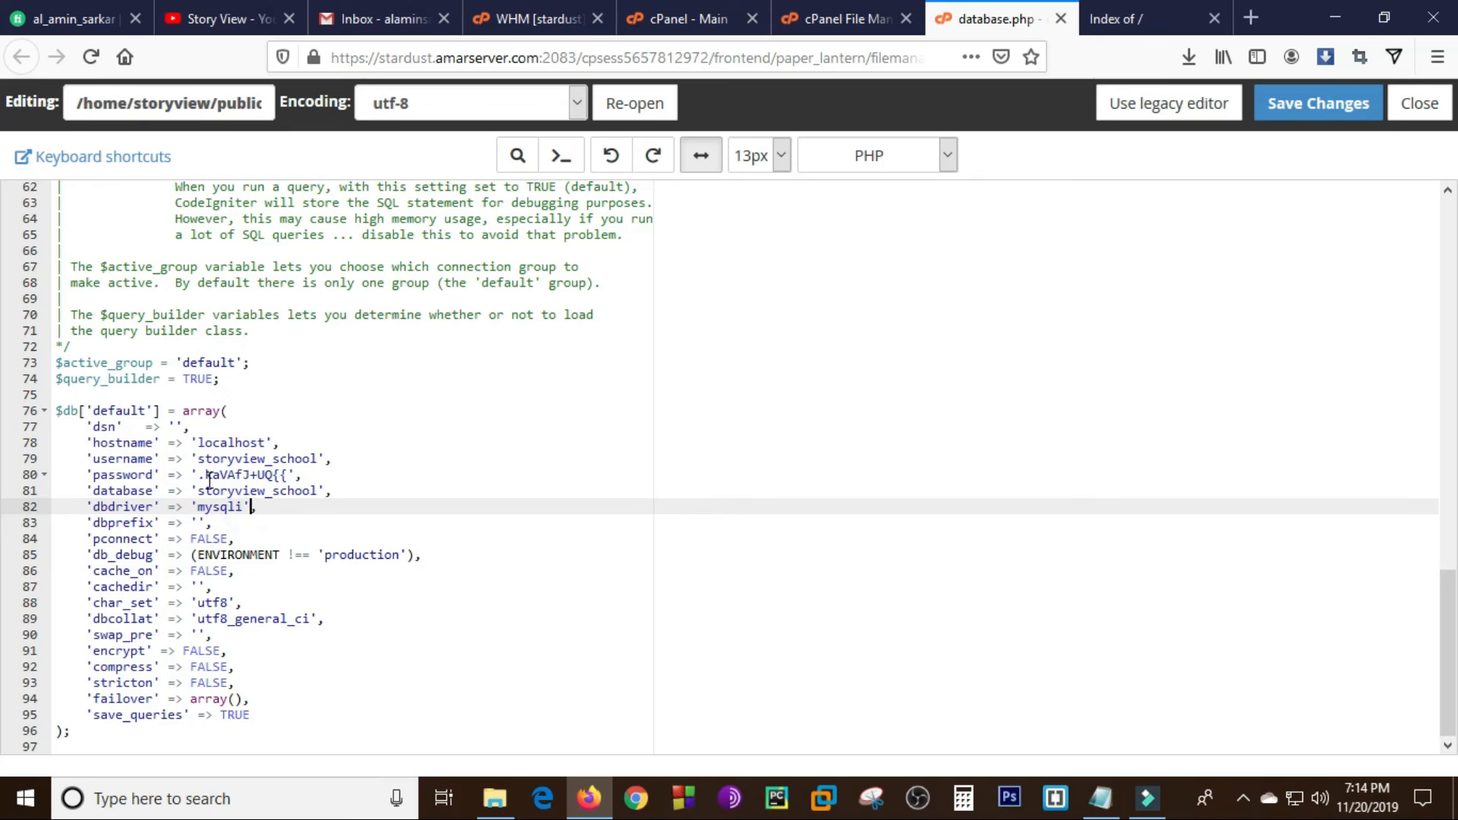
pyautogui.moveTo(198, 471); pyautogui.dragTo(283, 476)
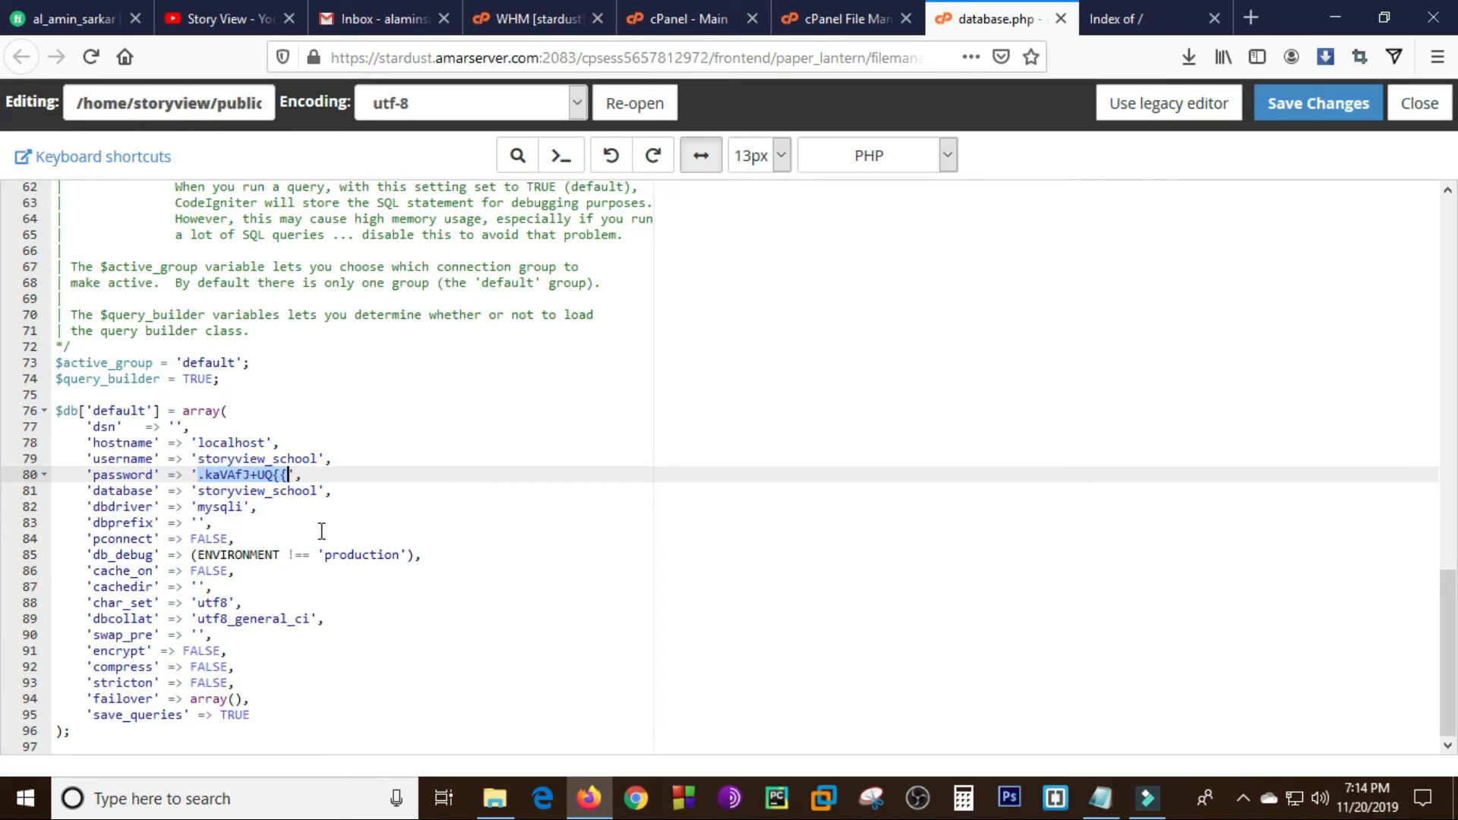
pyautogui.press('BackSpace')
pyautogui.hotkey('ctrl', 'v')
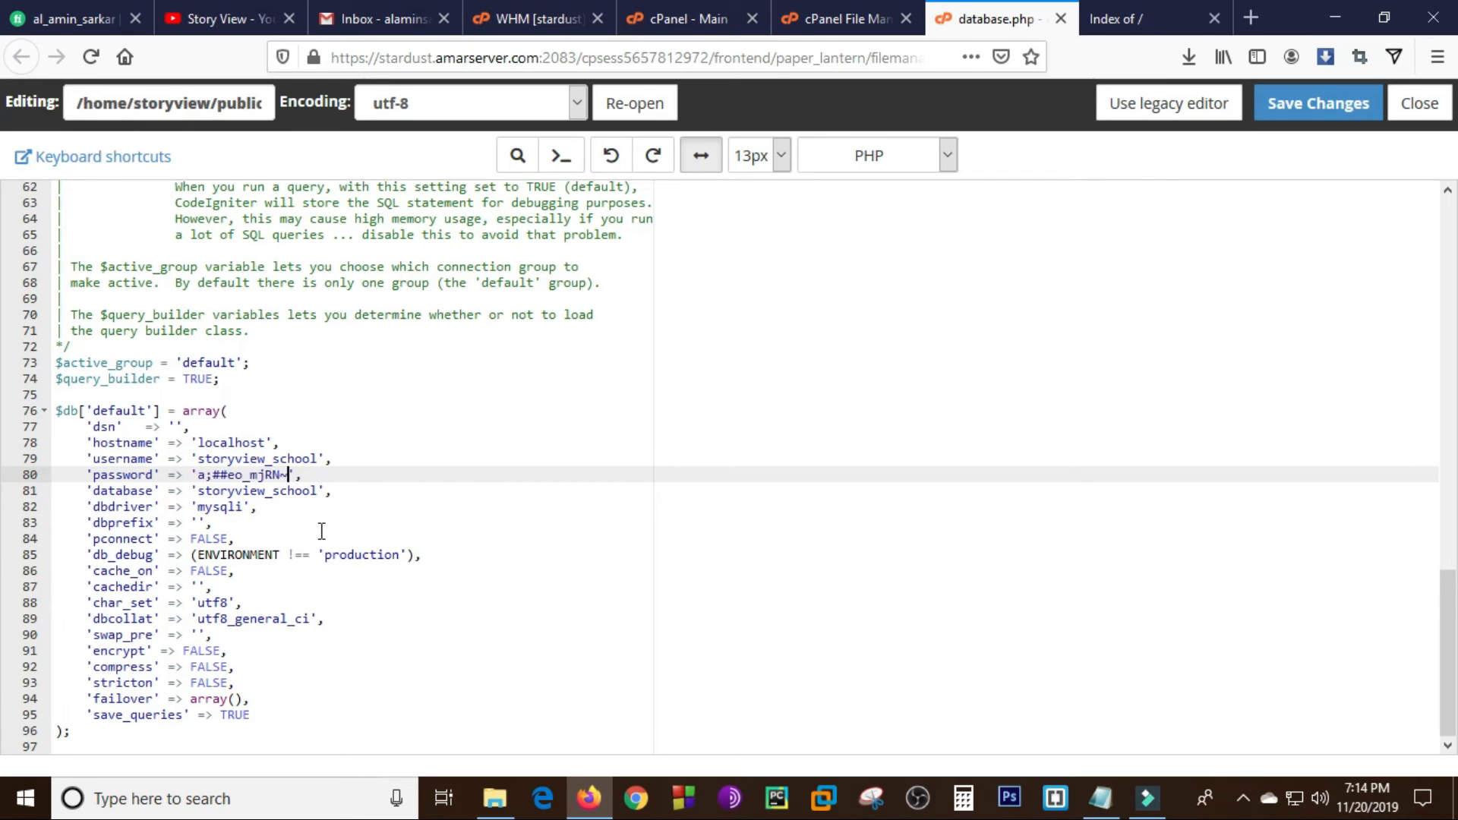
pyautogui.click(1284, 106)
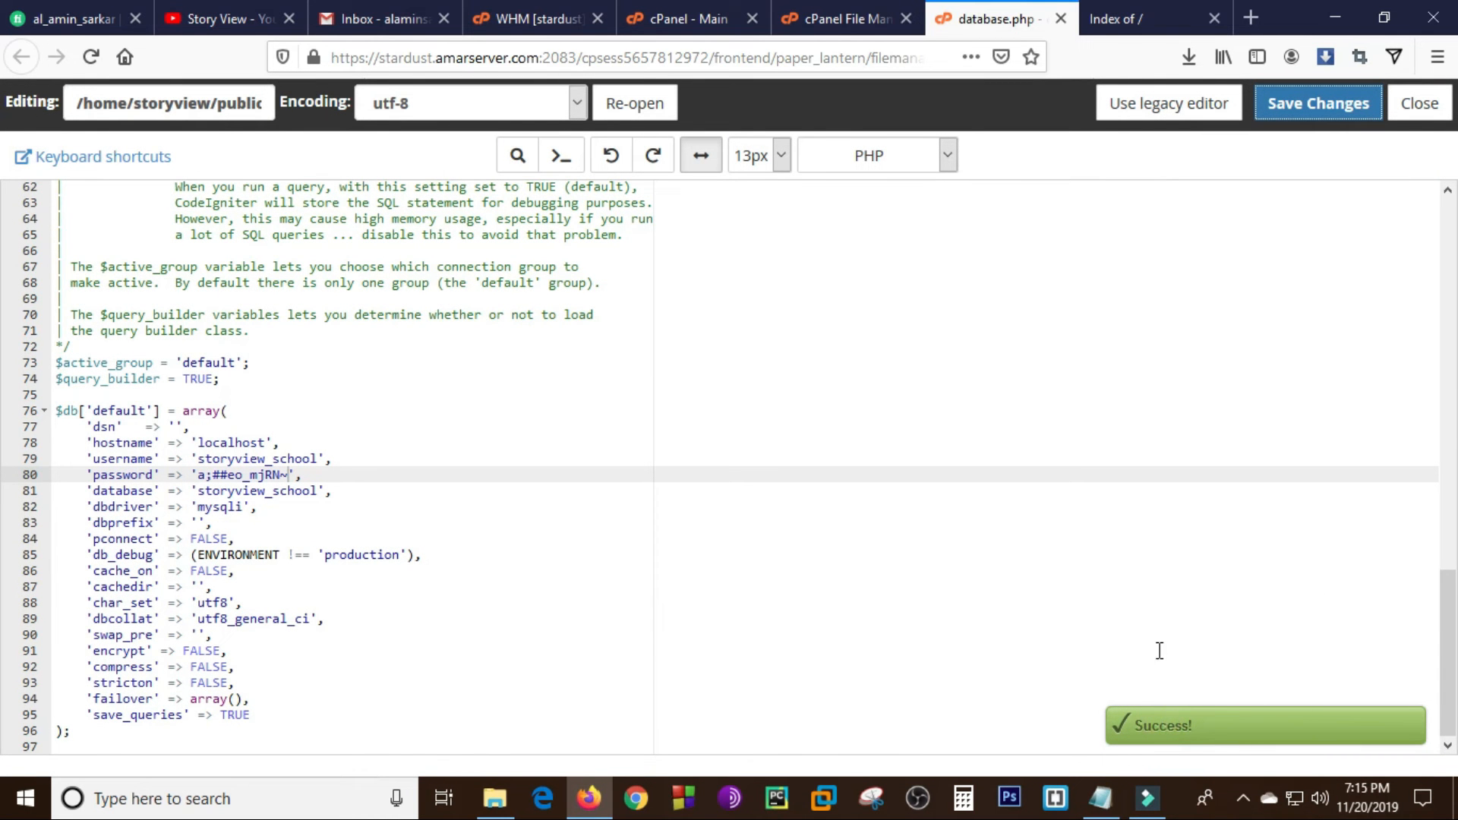
# - Reload school.storyview.ga to check the restored website, and return to database.php
pyautogui.click(1118, 18)
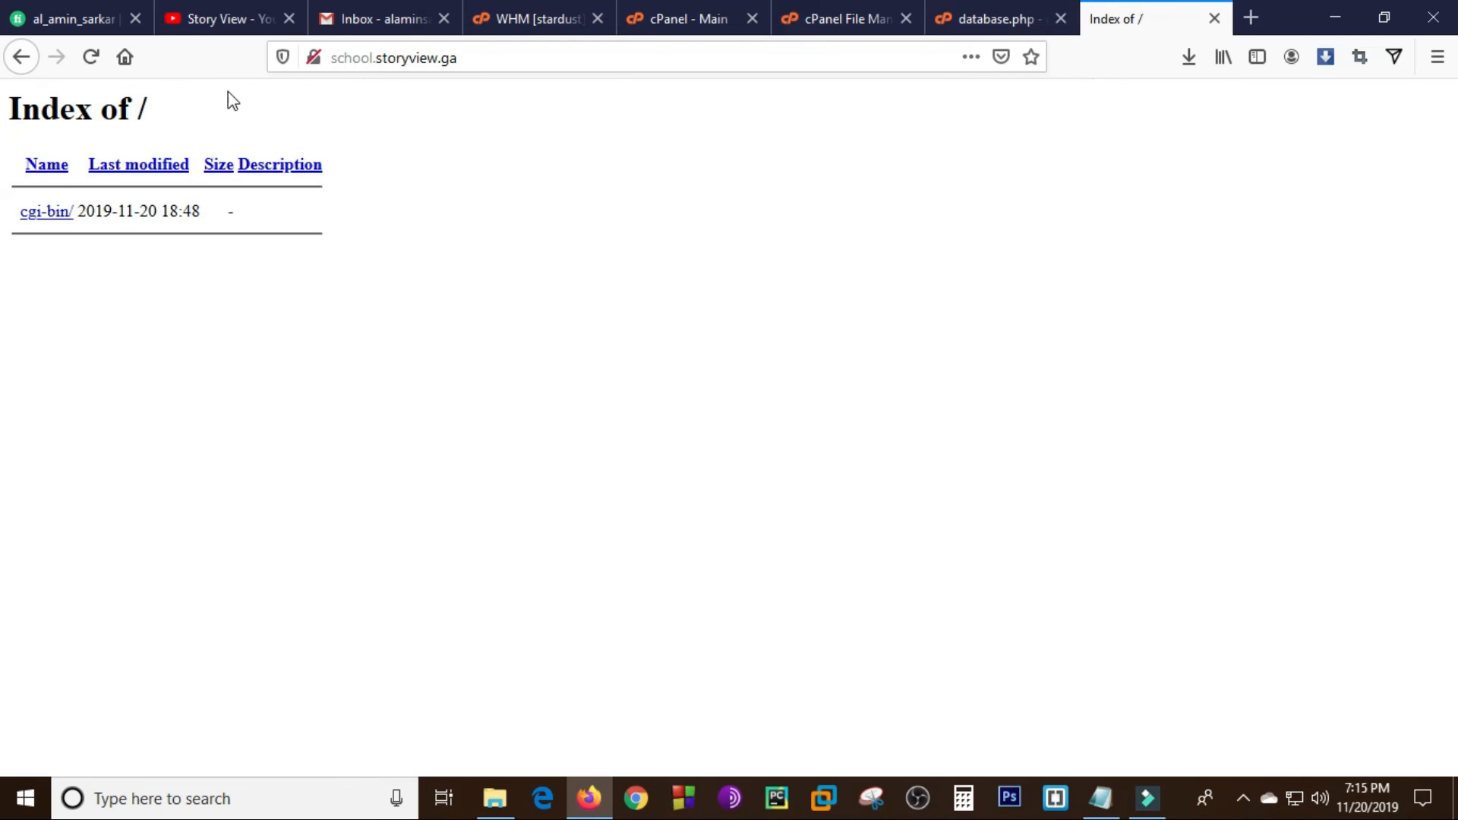
pyautogui.click(93, 57)
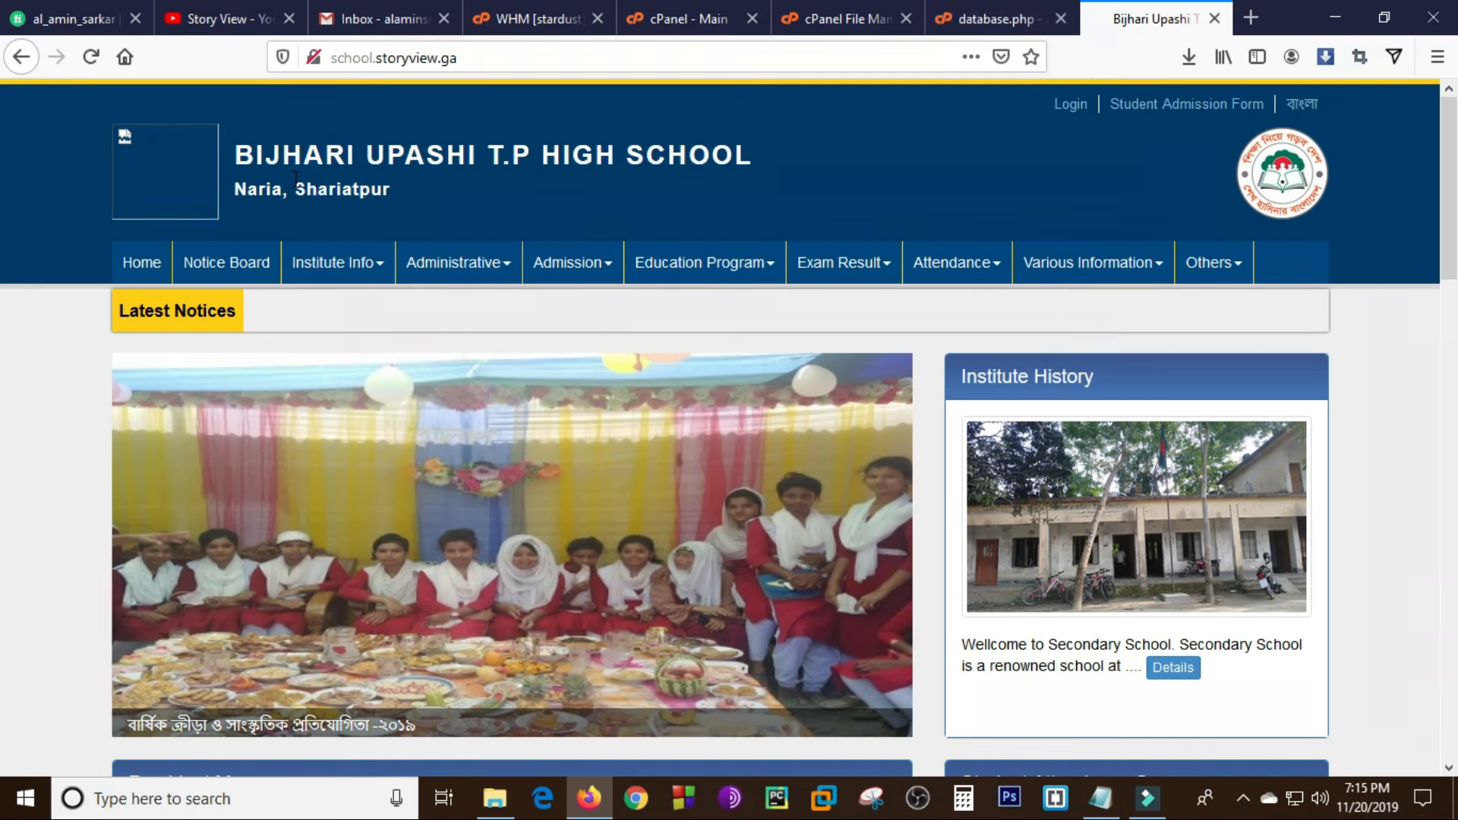
pyautogui.click(1010, 12)
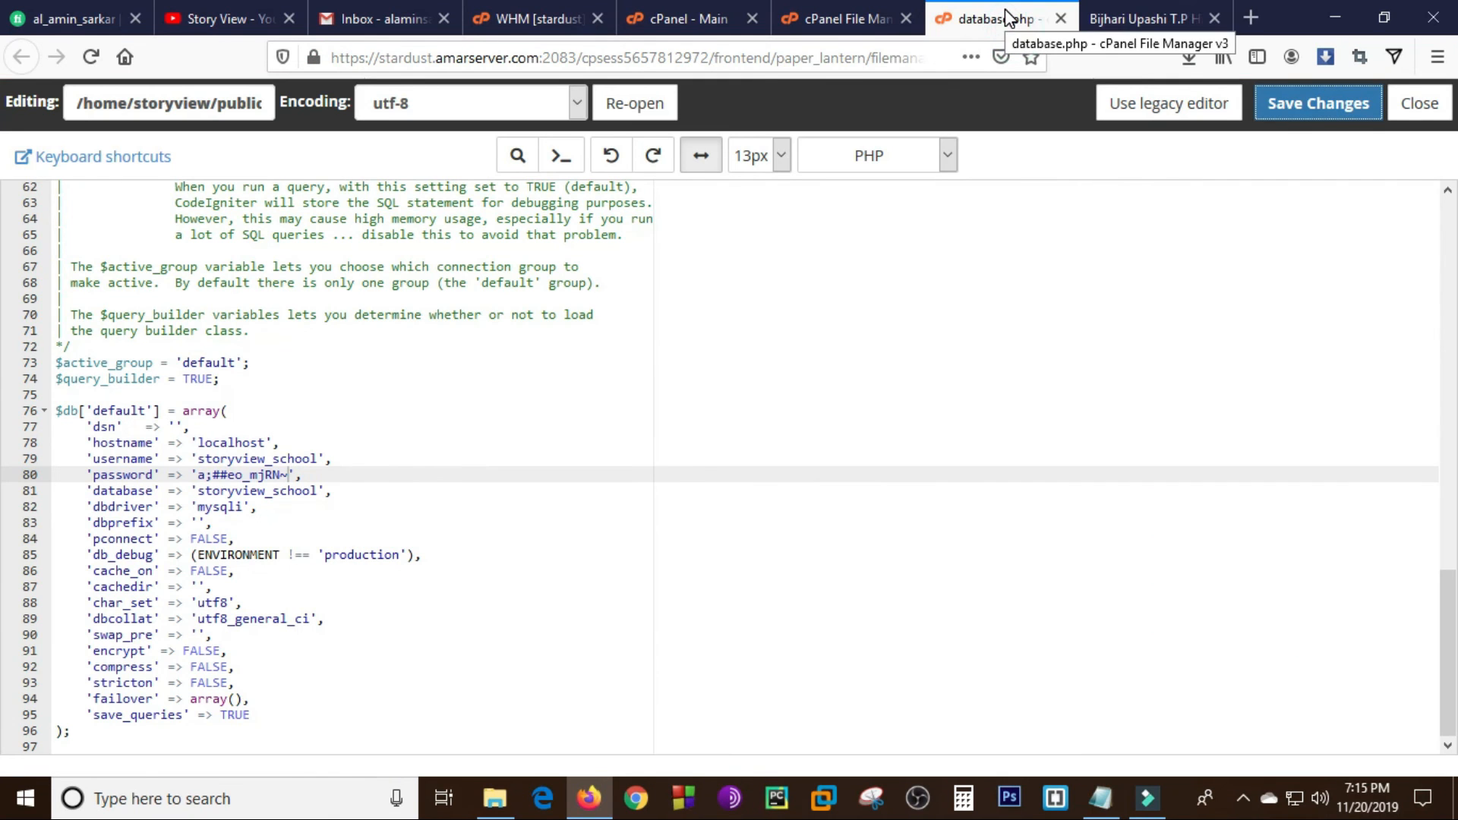
# - Open the main domain storyview.ga in a new browser tab
pyautogui.click(1255, 6)
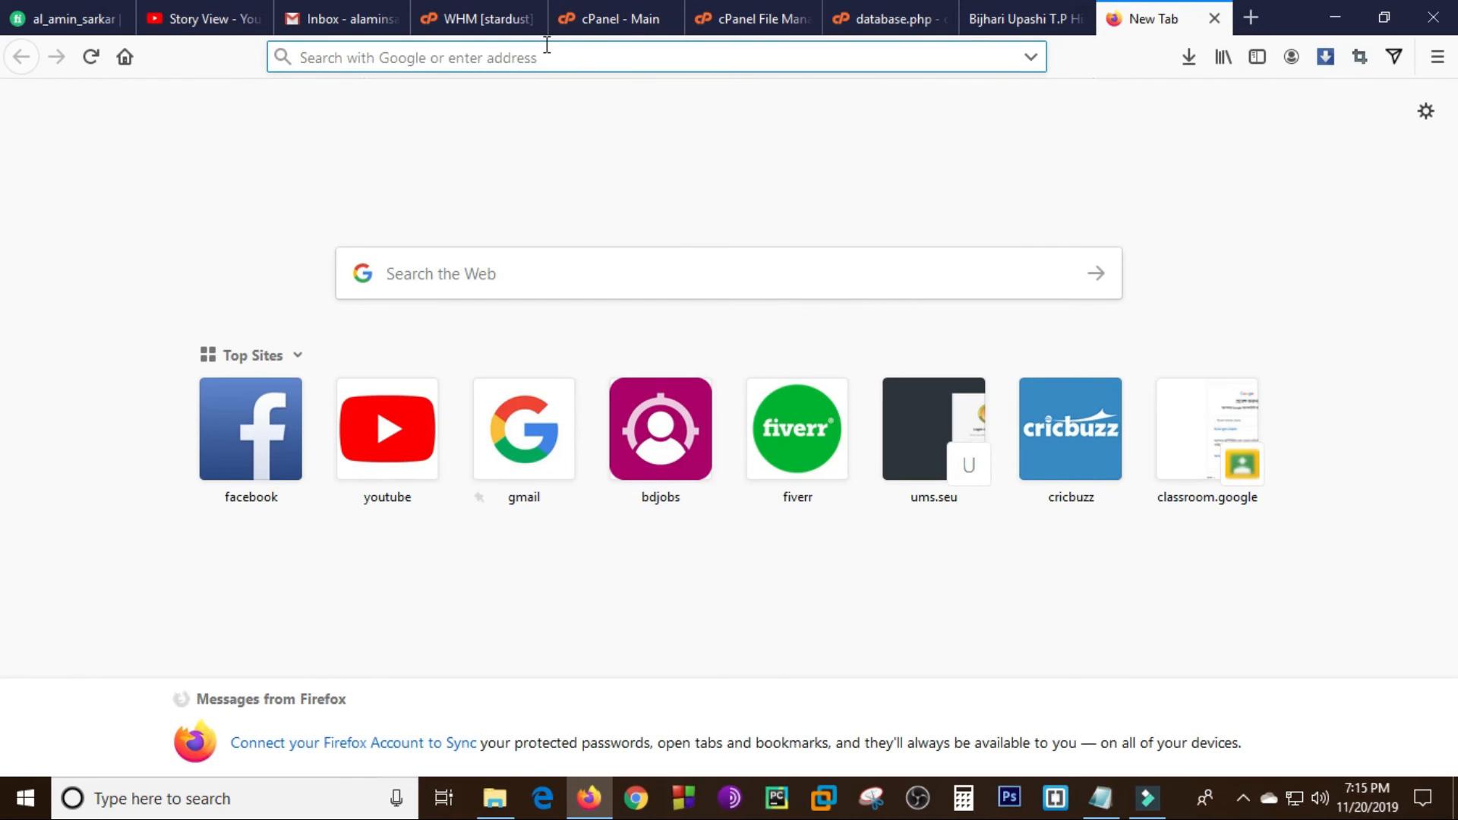
pyautogui.write('s')
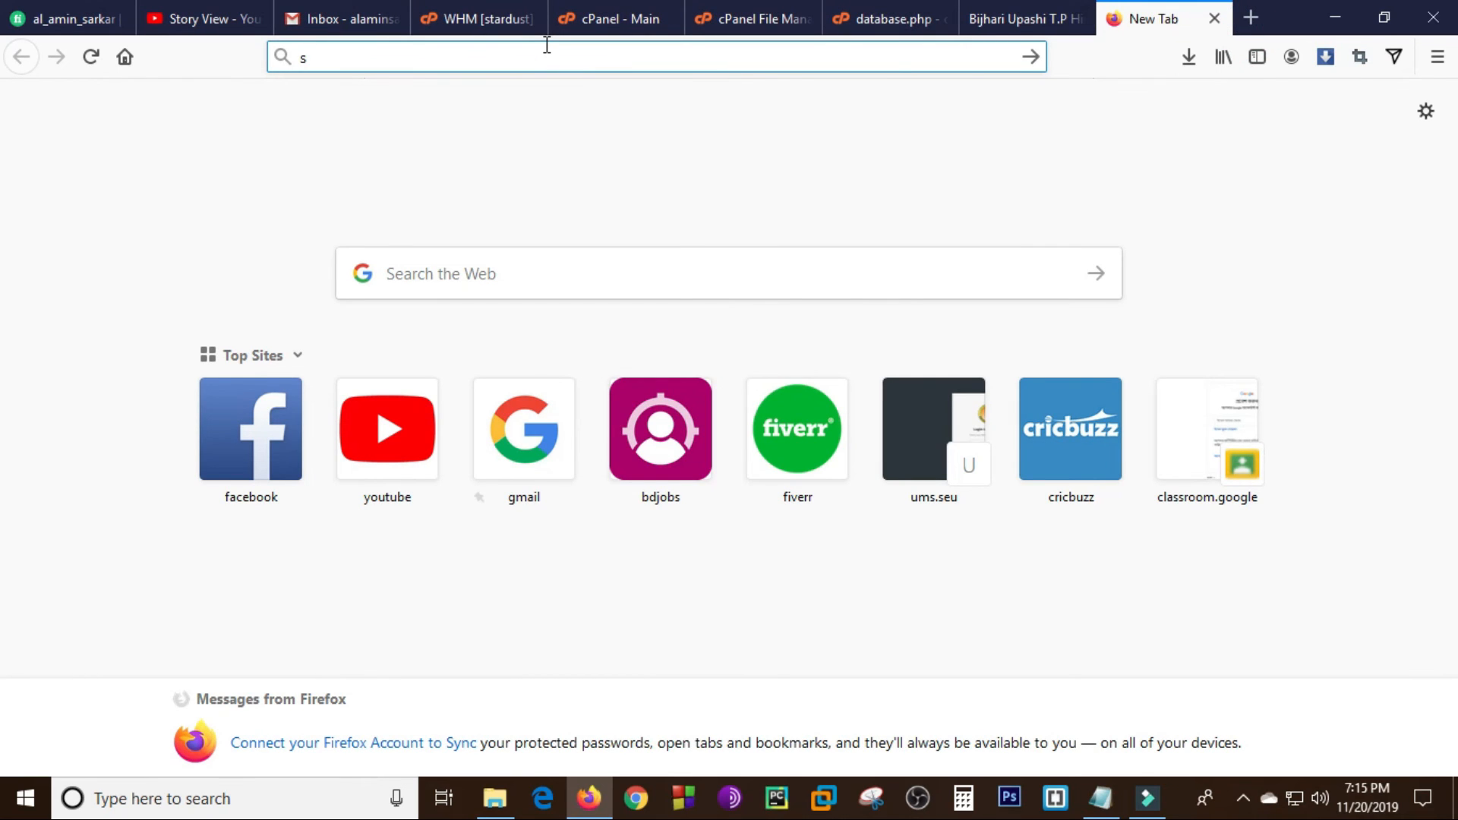
pyautogui.write('to')
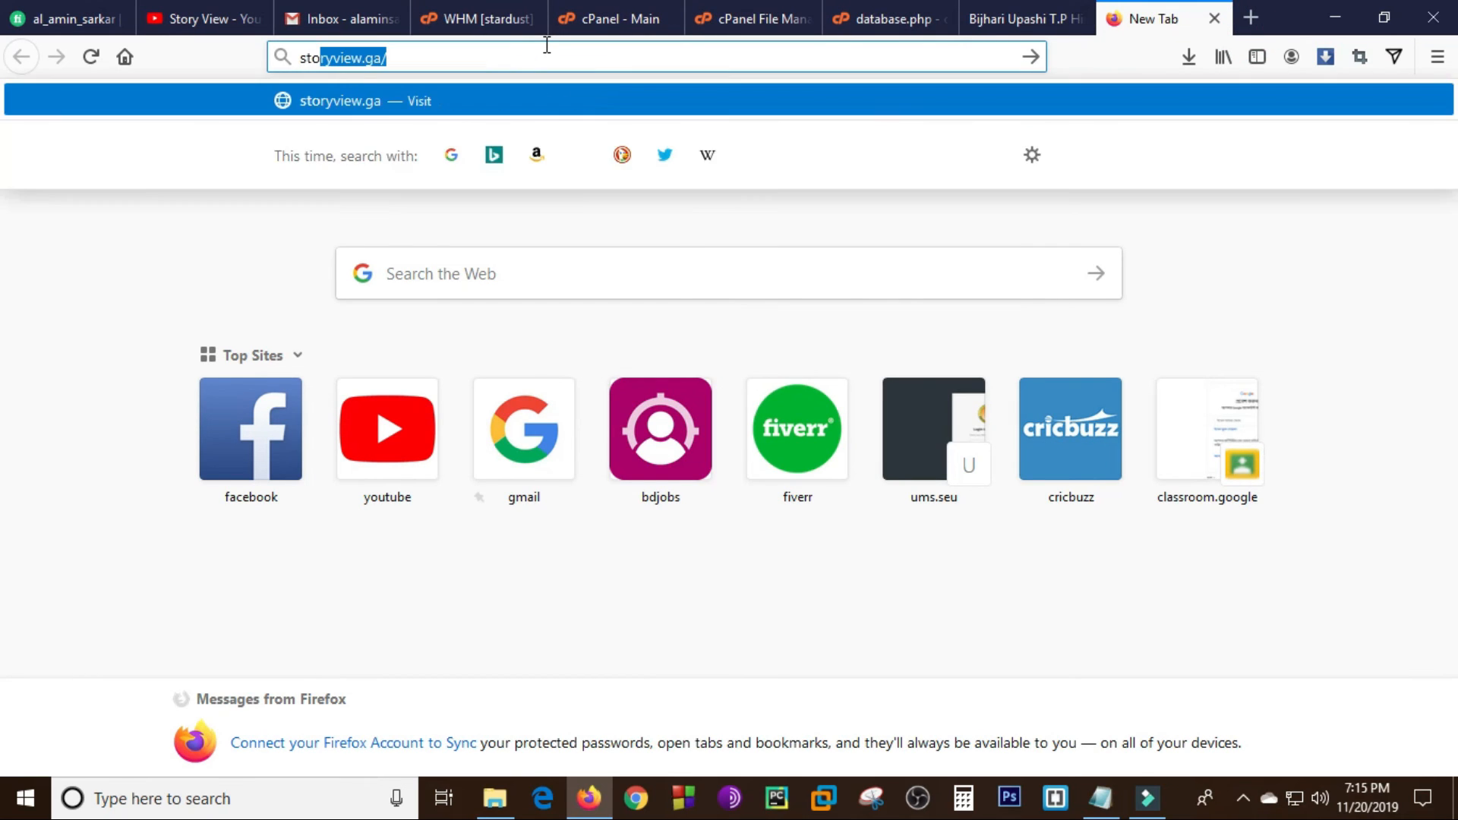
pyautogui.press('Return')
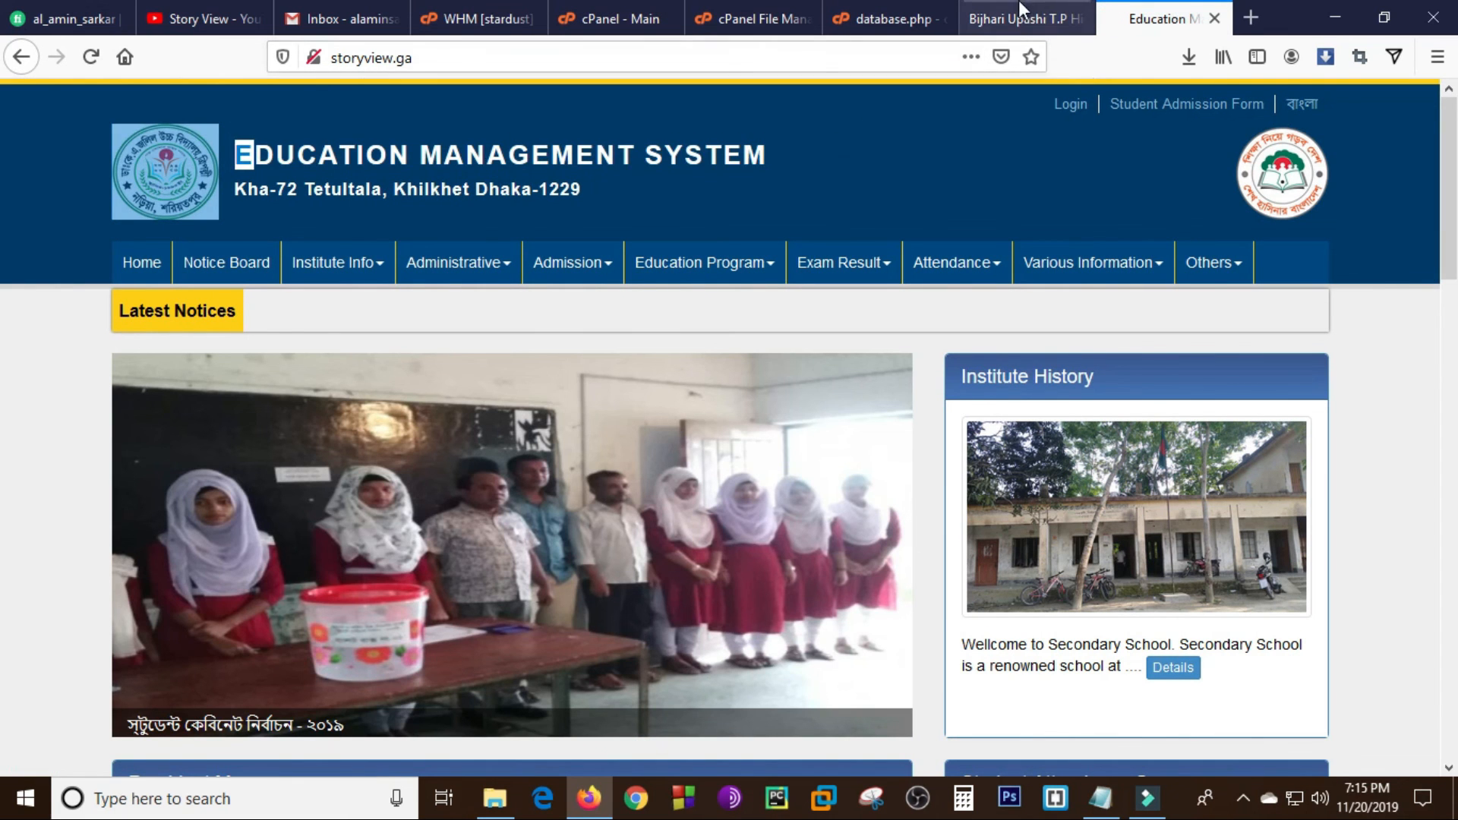
# - Compare the subdomain site school.storyview.ga with the main site storyview.ga, checking their addresses and home pages
pyautogui.click(1023, 11)
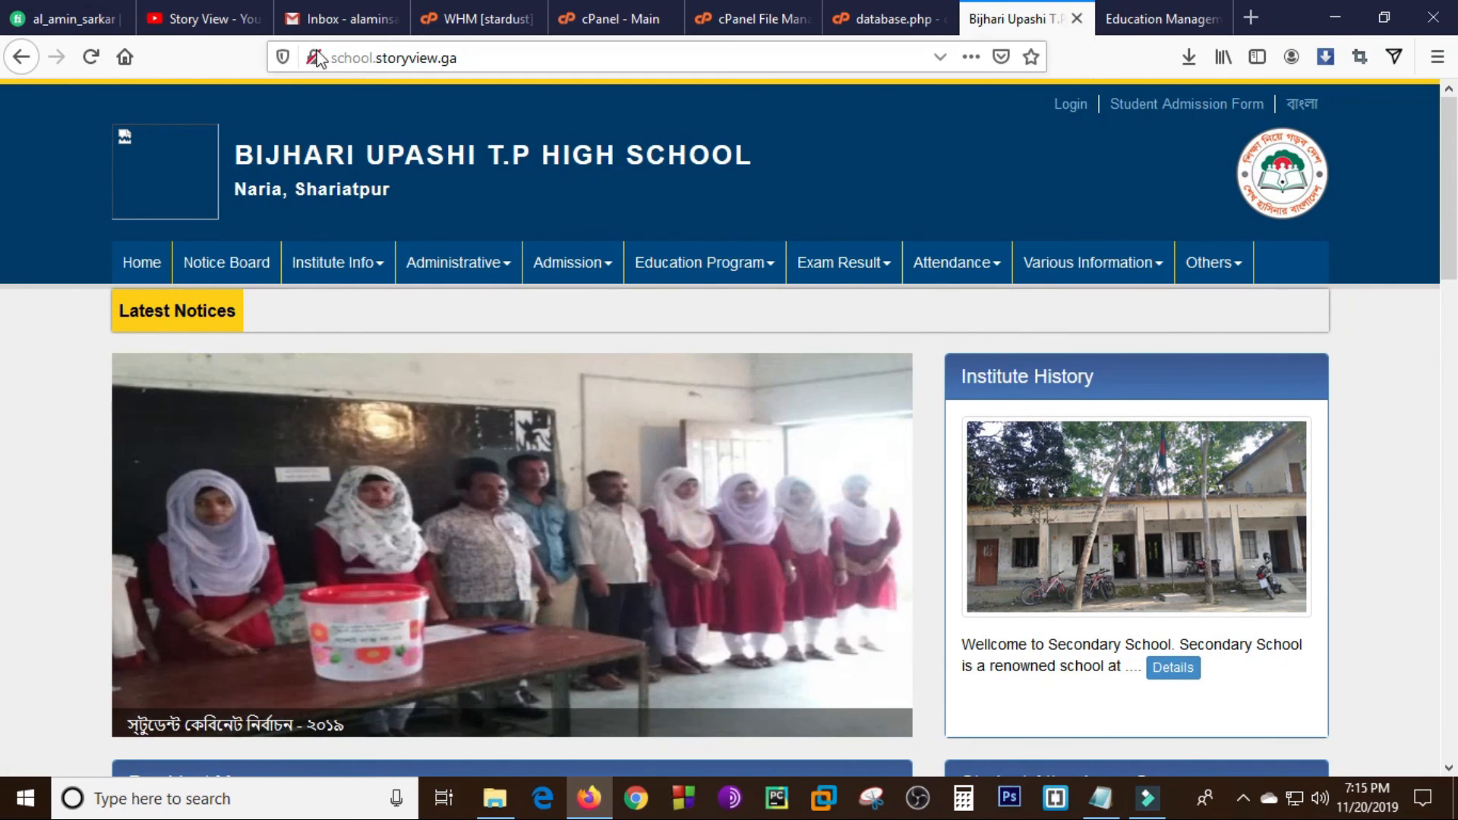
pyautogui.moveTo(333, 58); pyautogui.dragTo(376, 60)
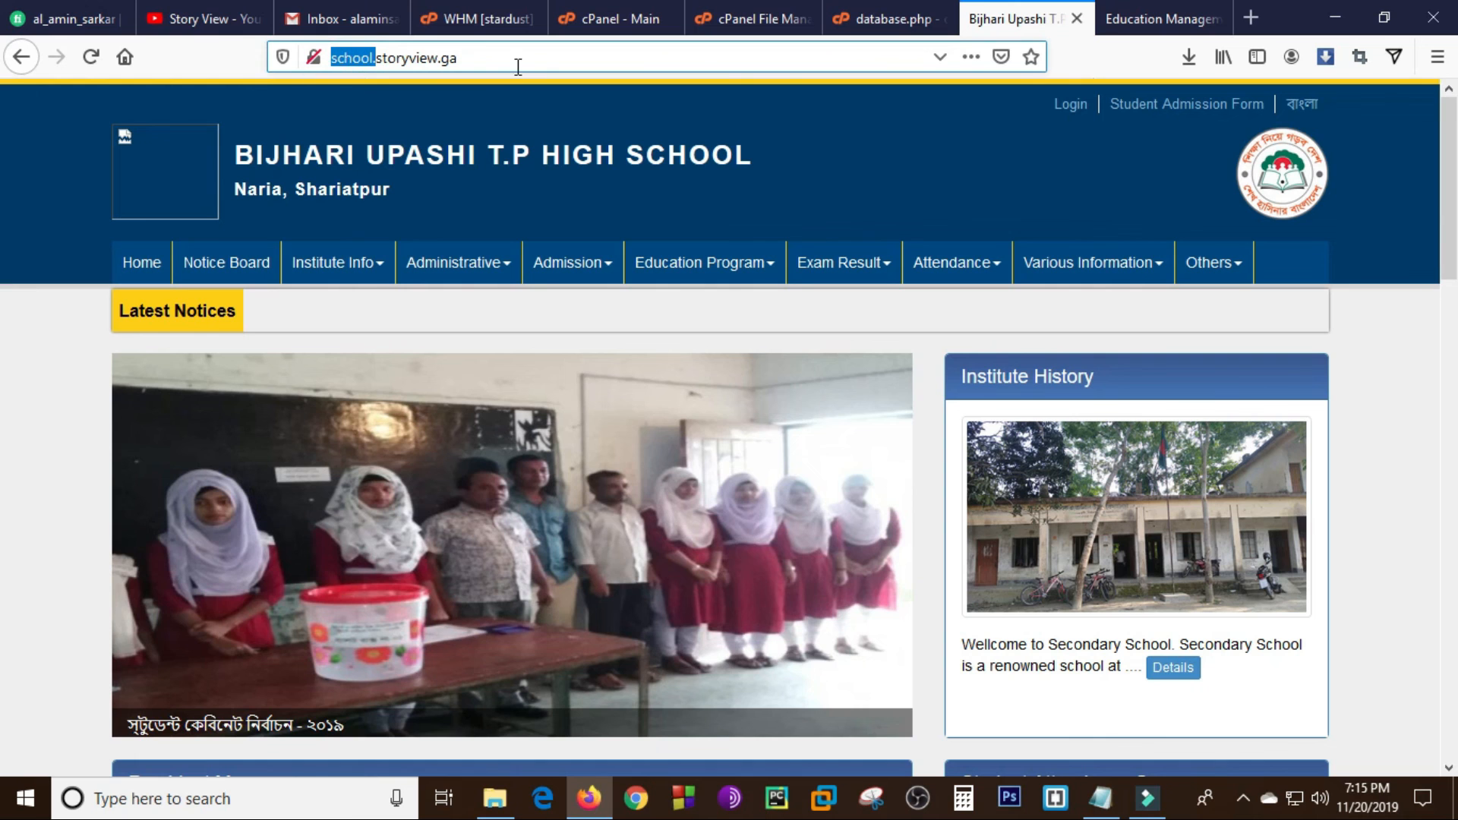
pyautogui.click(1144, 29)
pyautogui.click(439, 61)
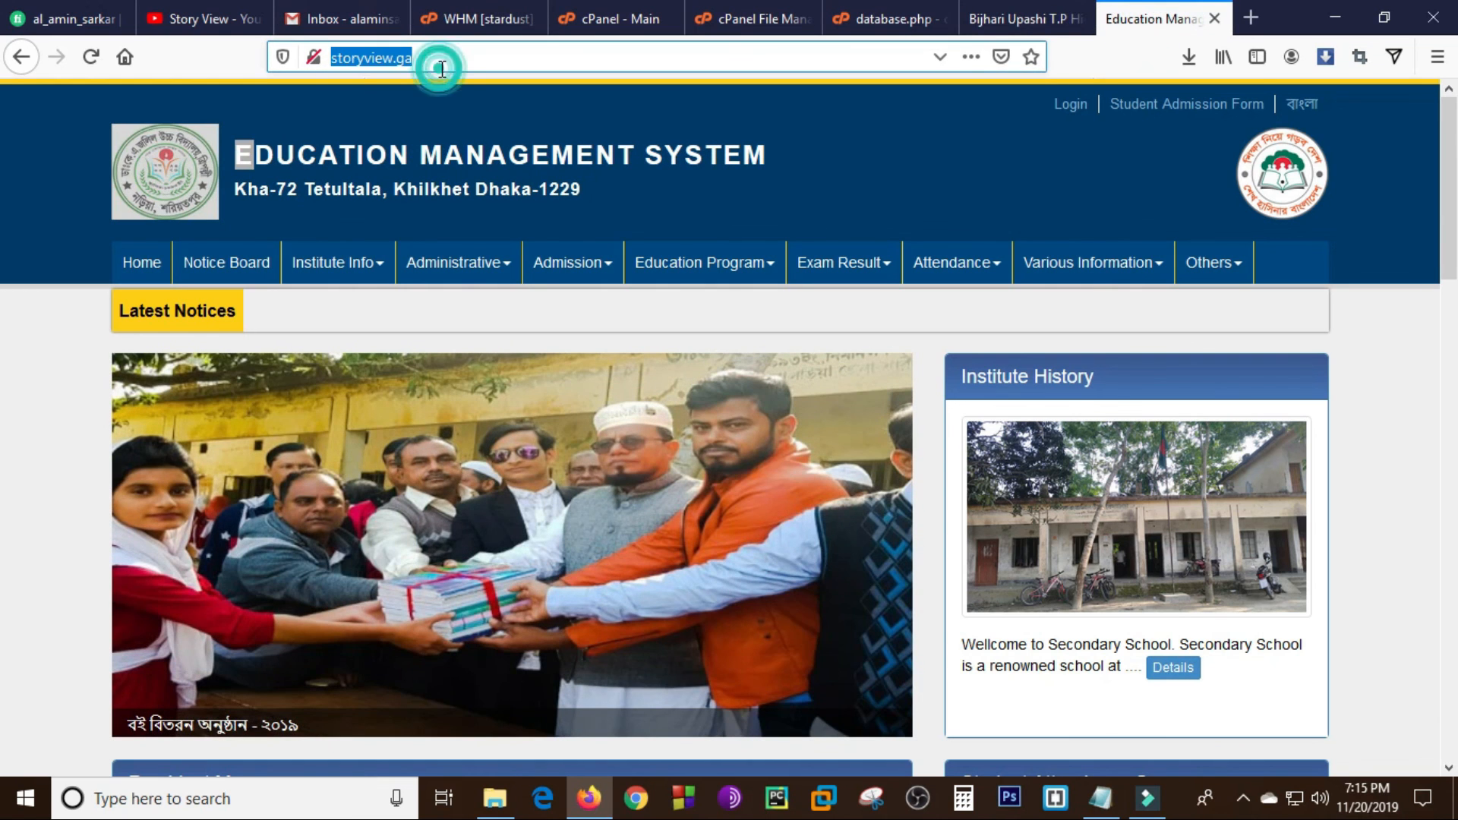
pyautogui.click(1035, 29)
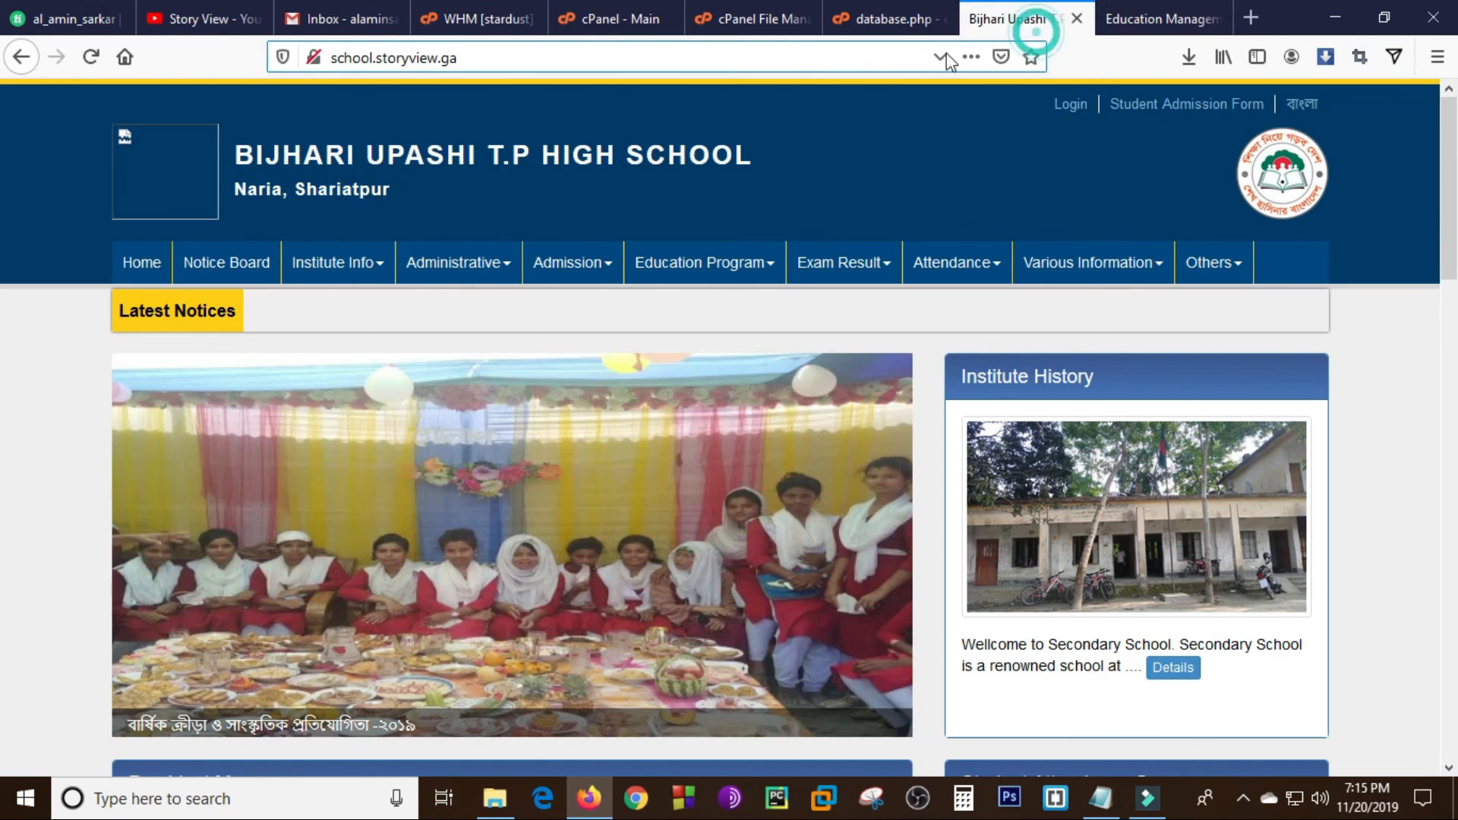
pyautogui.doubleClick(338, 57)
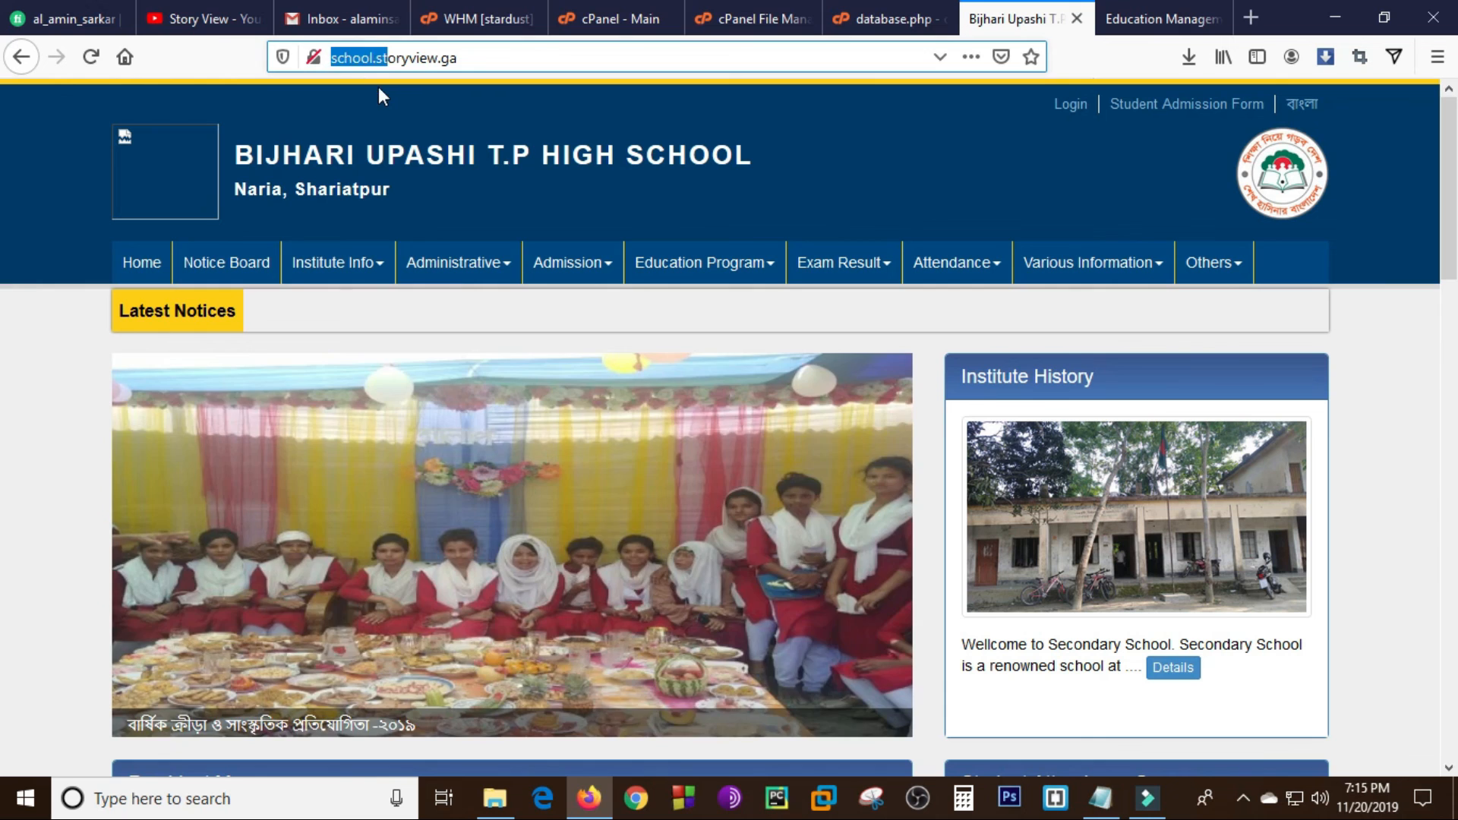
pyautogui.click(379, 87)
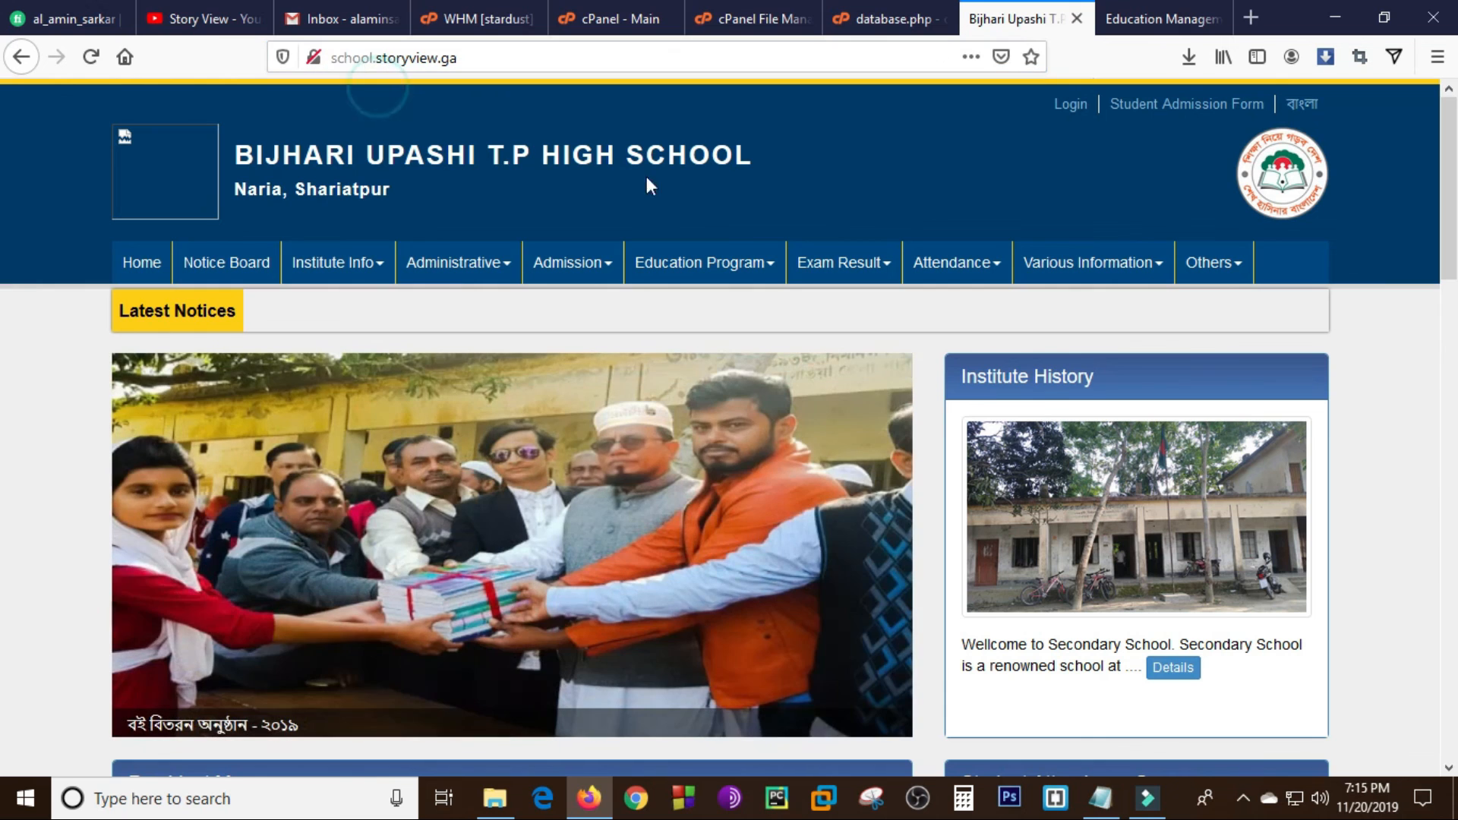
pyautogui.click(1149, 19)
# - Review the WHM account list for storyview.ga and look over the account's cPanel main page
pyautogui.click(888, 19)
pyautogui.click(615, 19)
pyautogui.click(505, 18)
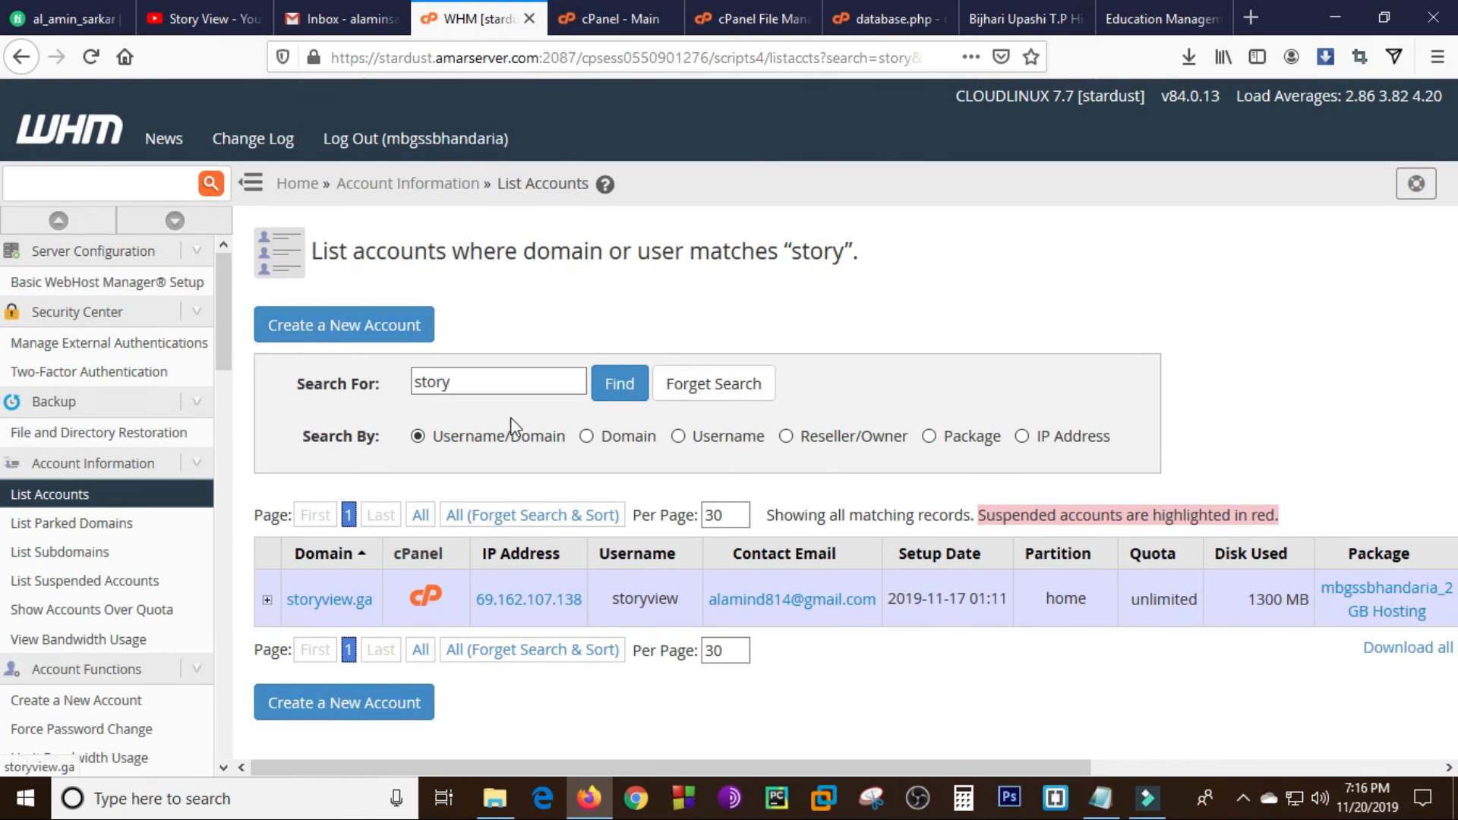
pyautogui.click(599, 19)
pyautogui.moveTo(1449, 319); pyautogui.dragTo(1450, 175)
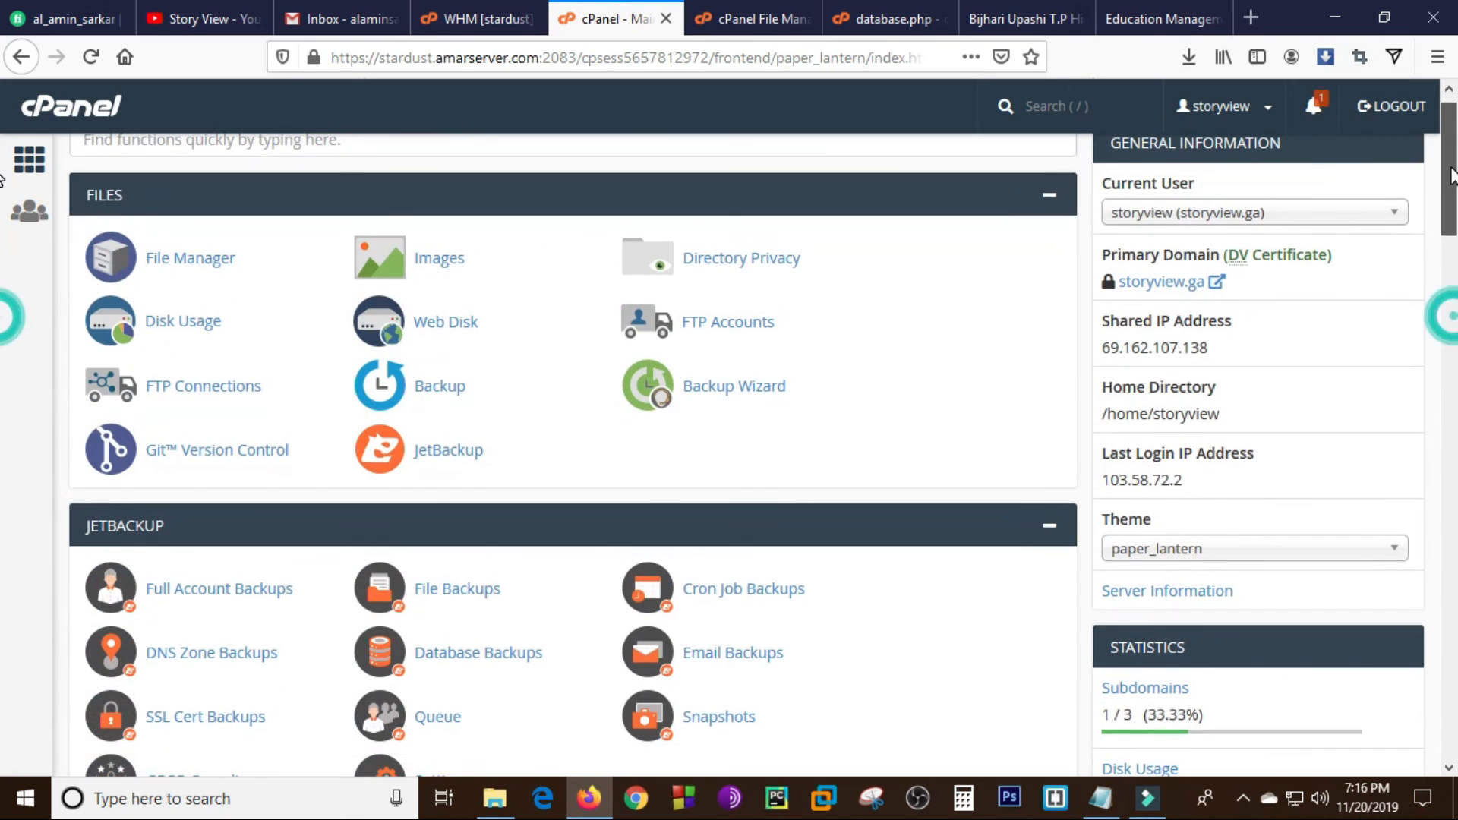